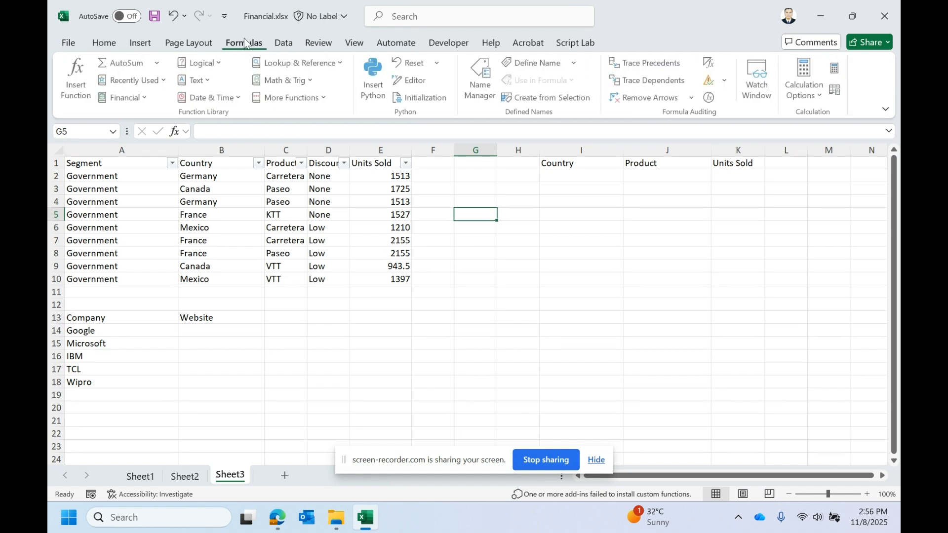
# - Open the Logical functions list and scroll through the available functions
pyautogui.click(223, 61)
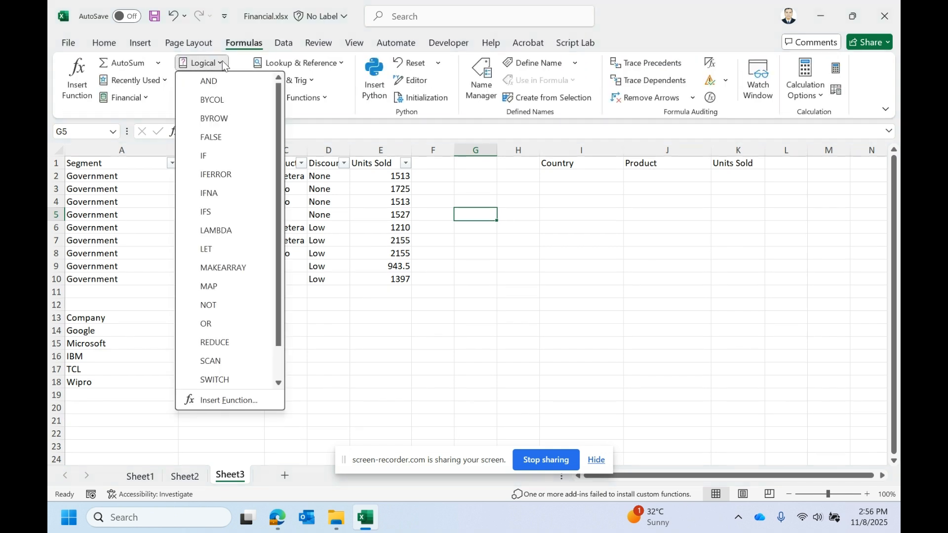
pyautogui.scroll(-2, 227, 305)
pyautogui.scroll(2, 227, 305)
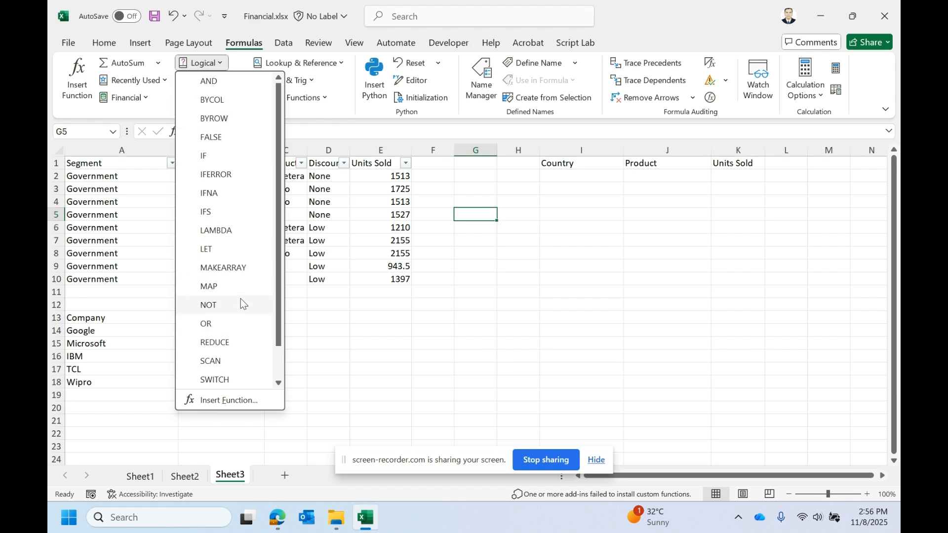
pyautogui.scroll(-2, 222, 326)
# - Switch to Sheet2 and review the logical and information function names listed in column A
pyautogui.click(185, 469)
pyautogui.click(185, 476)
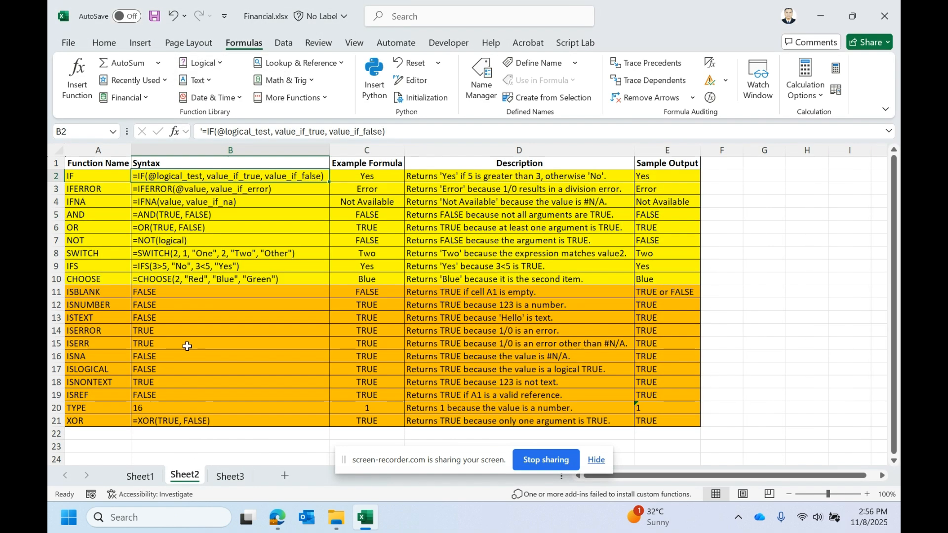
pyautogui.moveTo(99, 177); pyautogui.dragTo(90, 401)
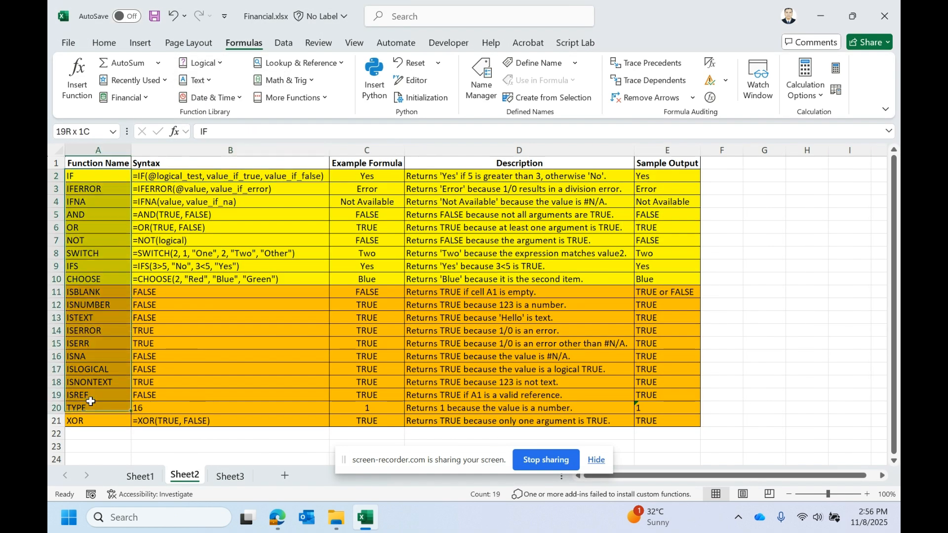
pyautogui.click(180, 281)
pyautogui.moveTo(82, 180); pyautogui.dragTo(87, 280)
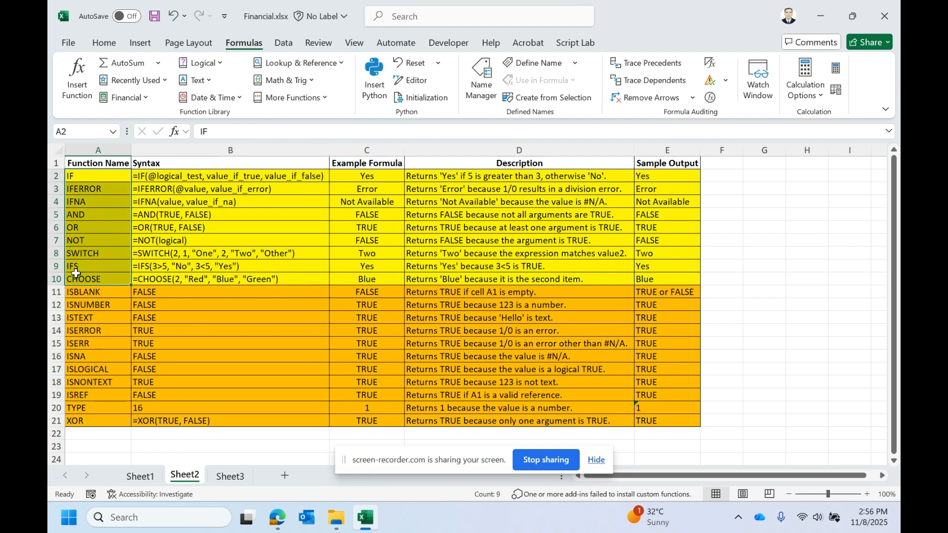
pyautogui.moveTo(79, 181); pyautogui.dragTo(90, 279)
pyautogui.click(128, 293)
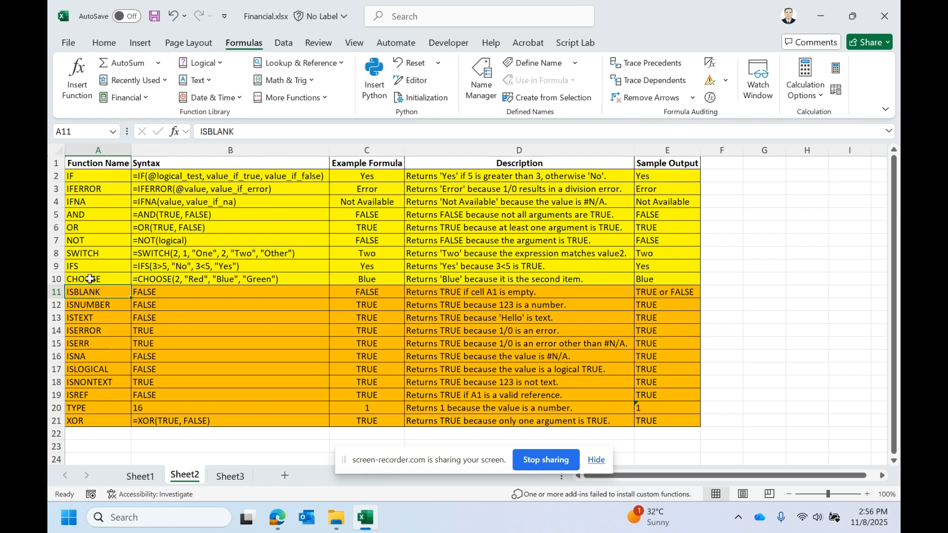
pyautogui.click(92, 179)
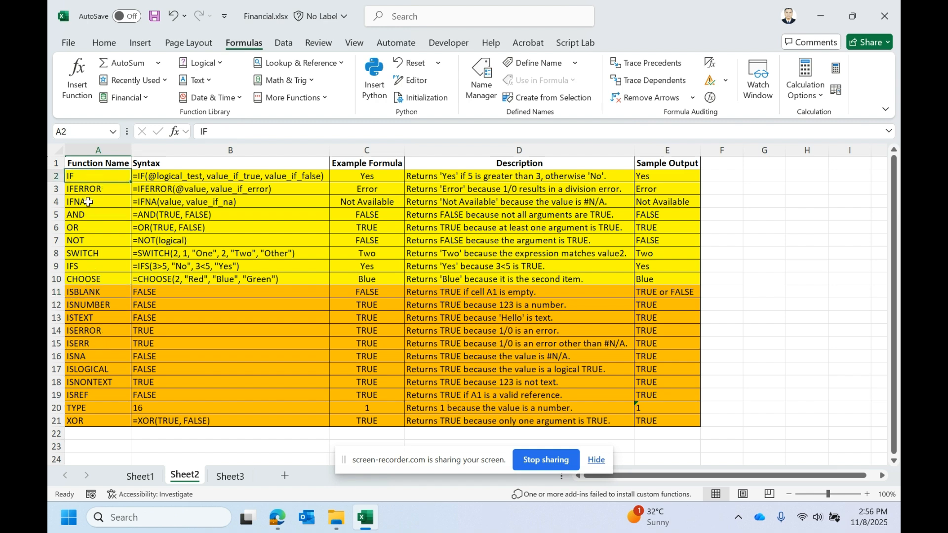
pyautogui.click(86, 188)
pyautogui.click(86, 201)
pyautogui.click(90, 213)
pyautogui.click(80, 254)
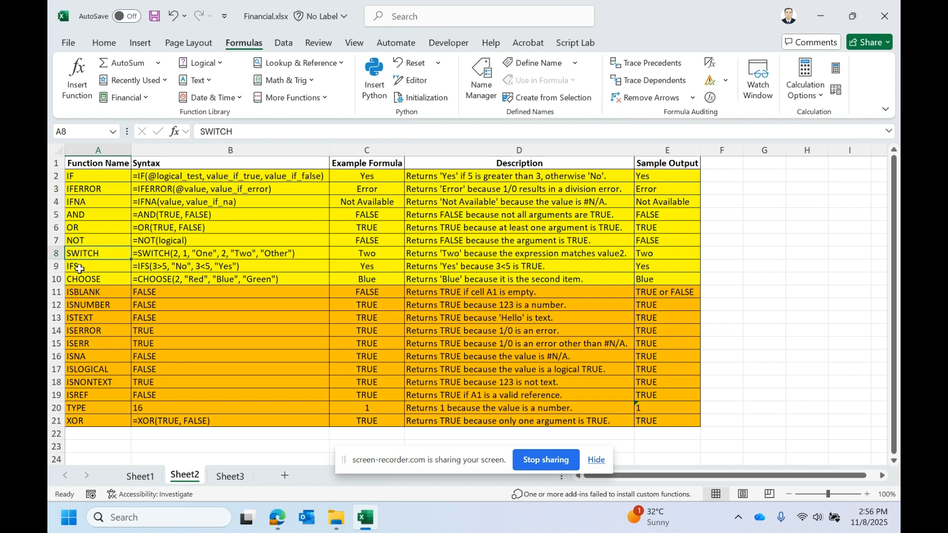
pyautogui.moveTo(84, 279); pyautogui.dragTo(88, 175)
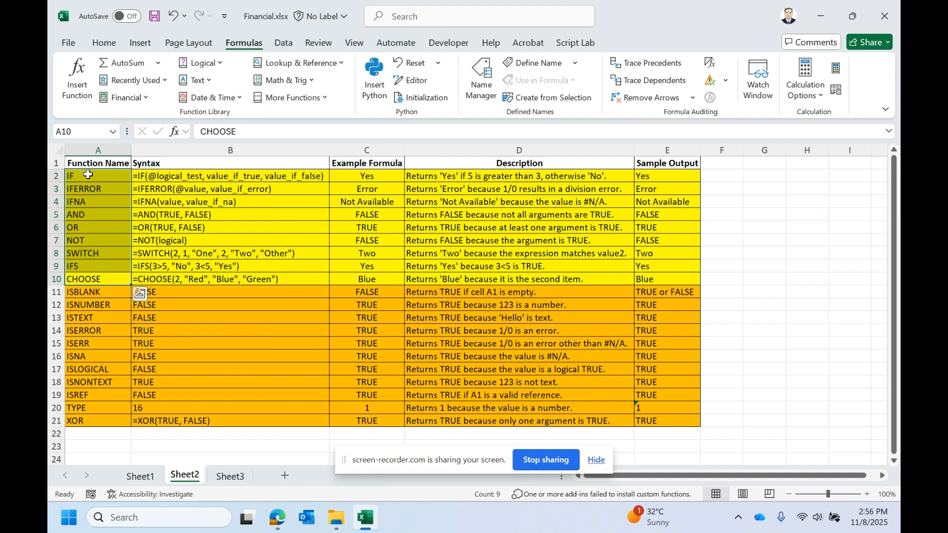
pyautogui.click(94, 178)
pyautogui.press('Right')
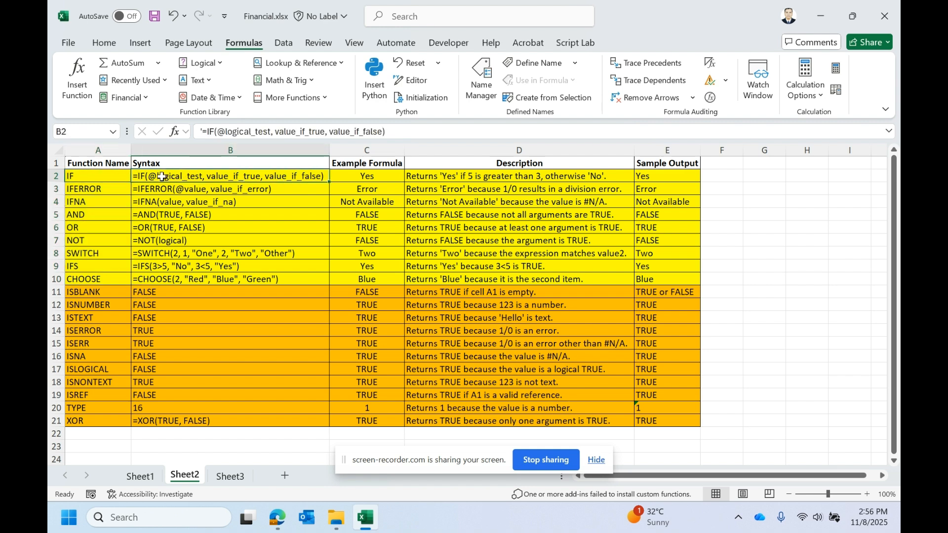
# - Examine the IF syntax in cell B2 by selecting its logical_test, value_if_true and value_if_false arguments
pyautogui.click(83, 176)
pyautogui.click(184, 177)
pyautogui.doubleClick(191, 177)
pyautogui.moveTo(208, 177); pyautogui.dragTo(150, 176)
pyautogui.click(216, 177)
pyautogui.doubleClick(216, 177)
pyautogui.moveTo(267, 176); pyautogui.dragTo(314, 178)
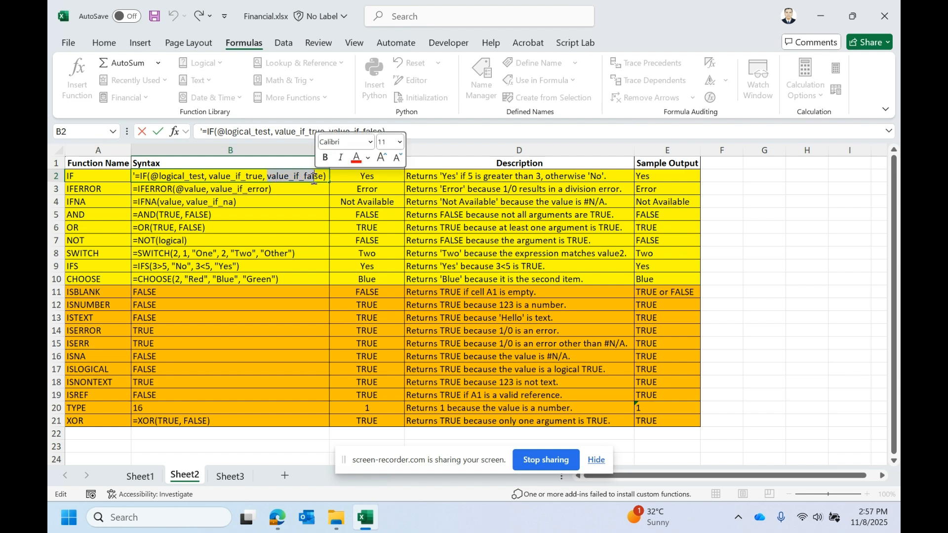
pyautogui.press('Escape')
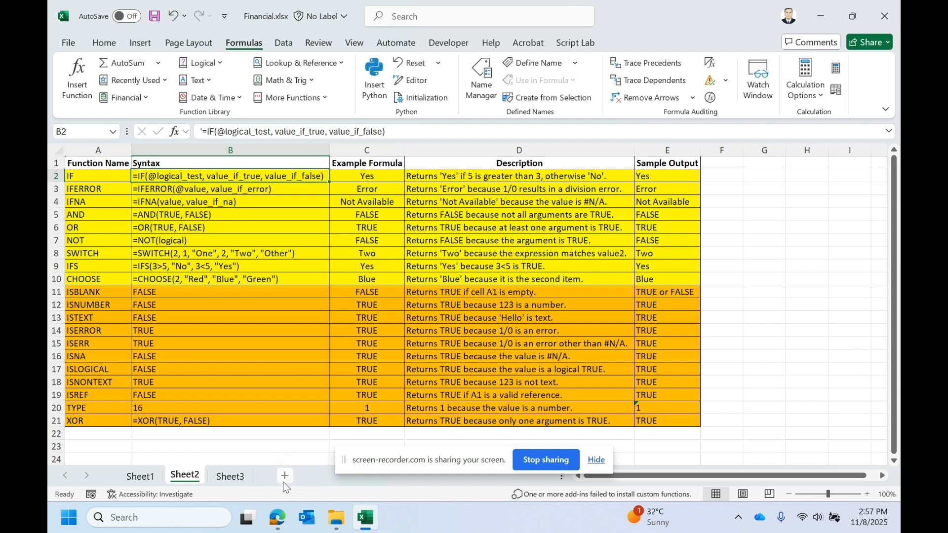
# - Switch to Sheet3 and inspect the Country and Product drop-down lists in I2 and J2
pyautogui.click(237, 483)
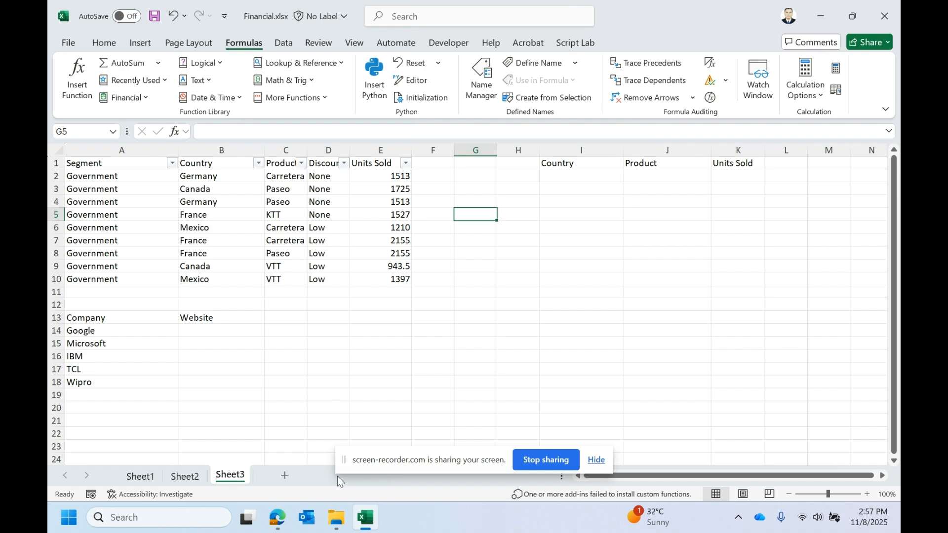
pyautogui.click(736, 185)
pyautogui.click(741, 166)
pyautogui.click(610, 186)
pyautogui.click(619, 180)
pyautogui.click(631, 181)
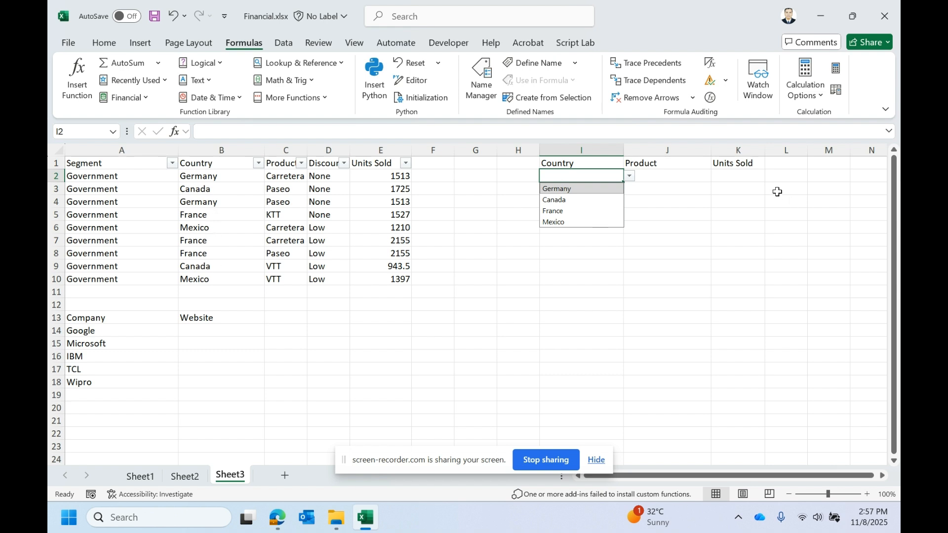
pyautogui.click(695, 184)
pyautogui.click(718, 177)
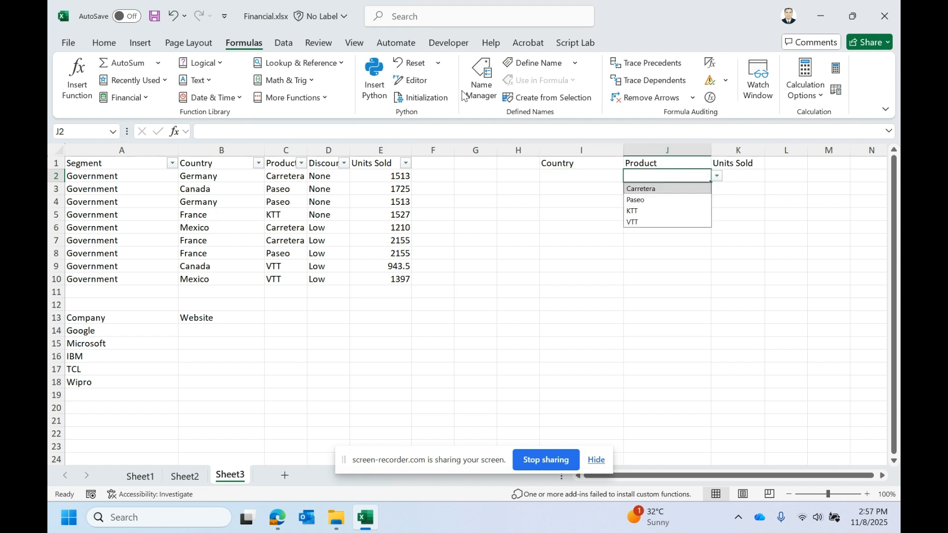
# - Open the Data Validation settings for J2 to inspect its list source, then cancel the dialog
pyautogui.click(284, 46)
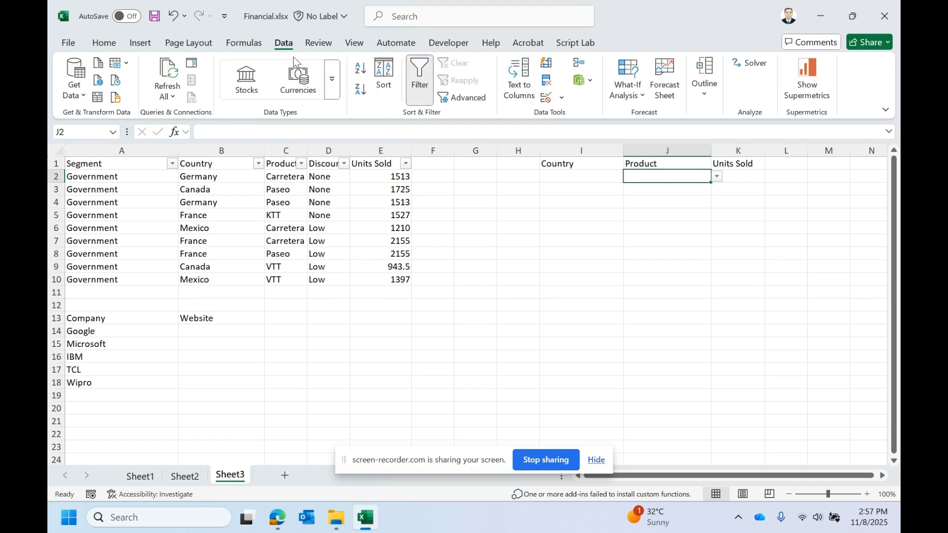
pyautogui.click(562, 99)
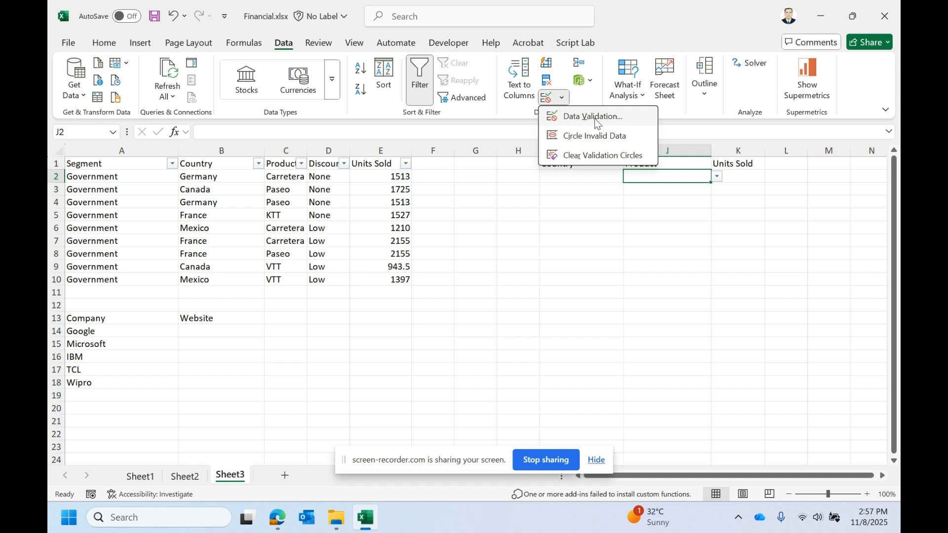
pyautogui.click(594, 118)
pyautogui.click(662, 361)
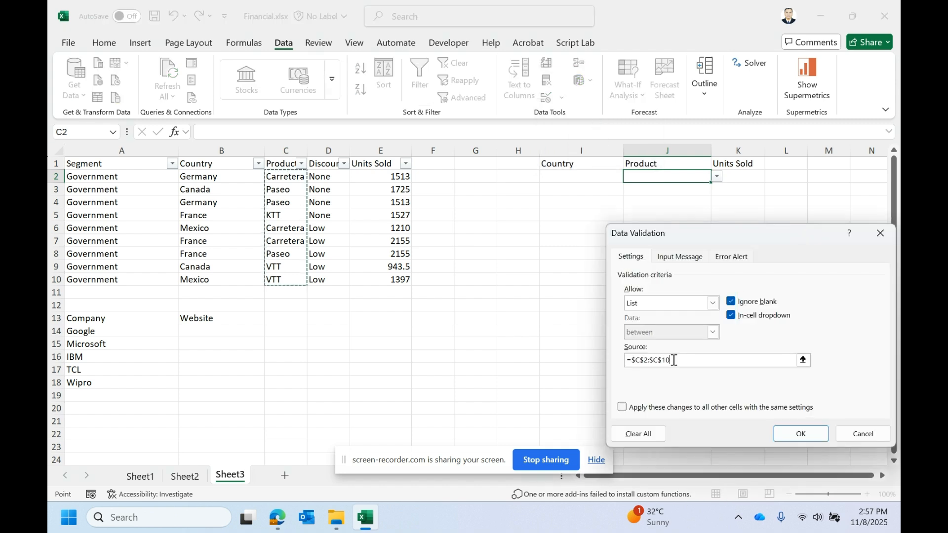
pyautogui.click(866, 439)
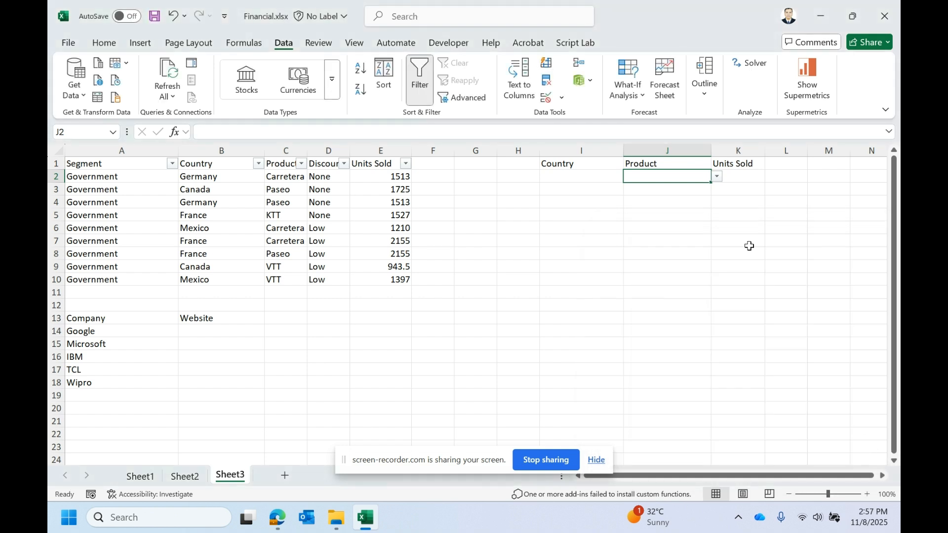
# - Select Canada from the Country drop-down in I2
pyautogui.click(739, 175)
pyautogui.click(687, 174)
pyautogui.click(615, 177)
pyautogui.click(630, 177)
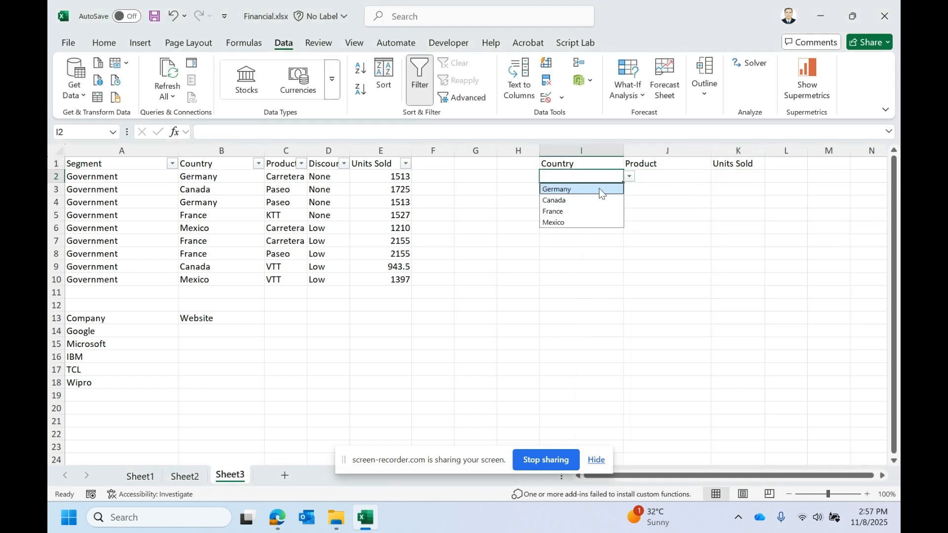
pyautogui.click(577, 202)
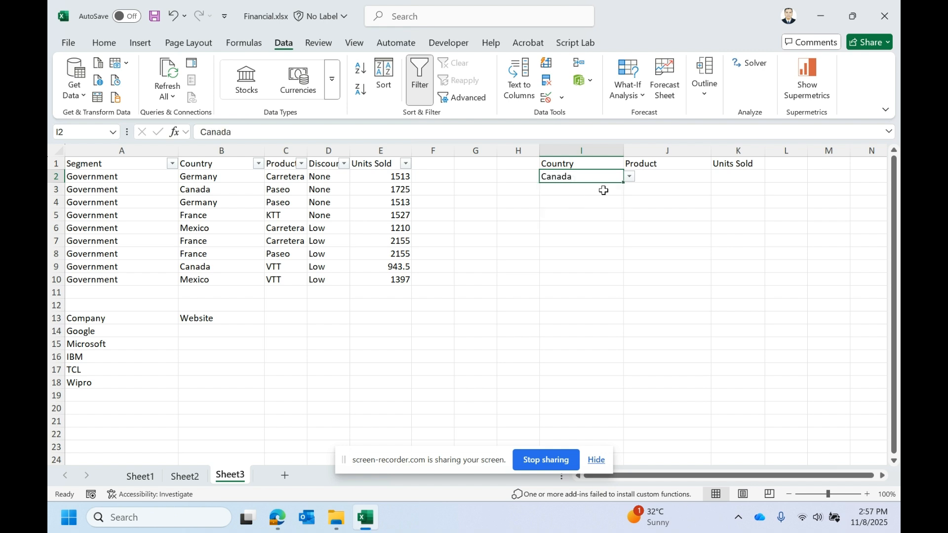
# - Enter an IF formula in K2 returning "CA" when I2 equals "canad", otherwise an empty string
pyautogui.click(740, 177)
pyautogui.write('=if(')
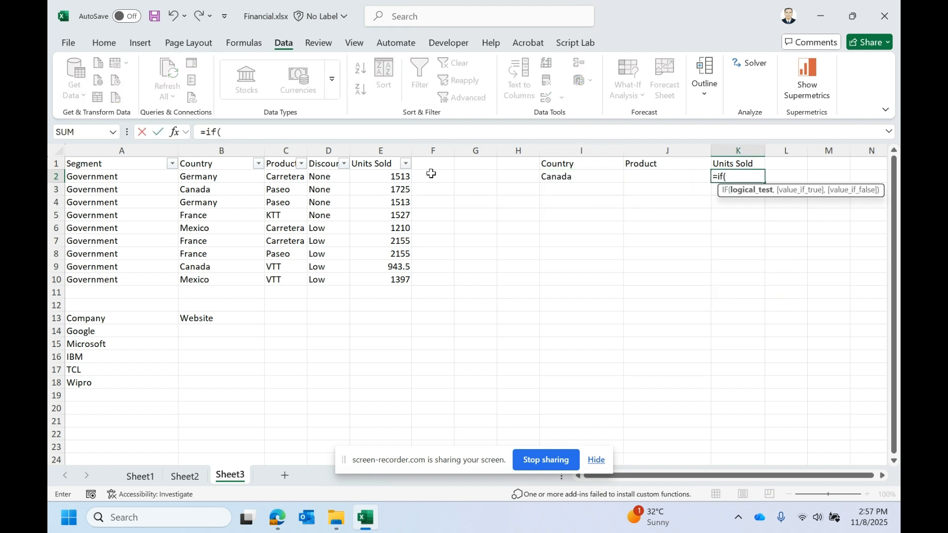
pyautogui.click(598, 177)
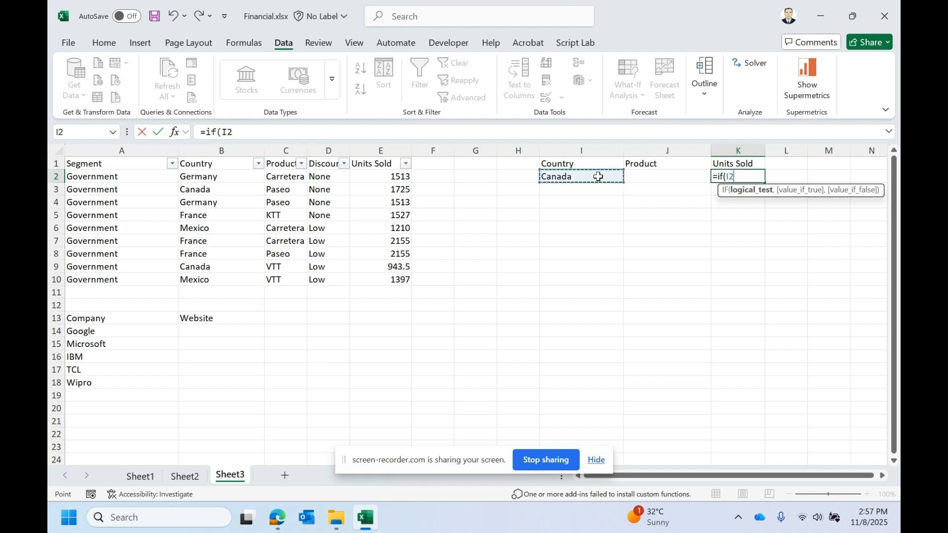
pyautogui.write('="canad')
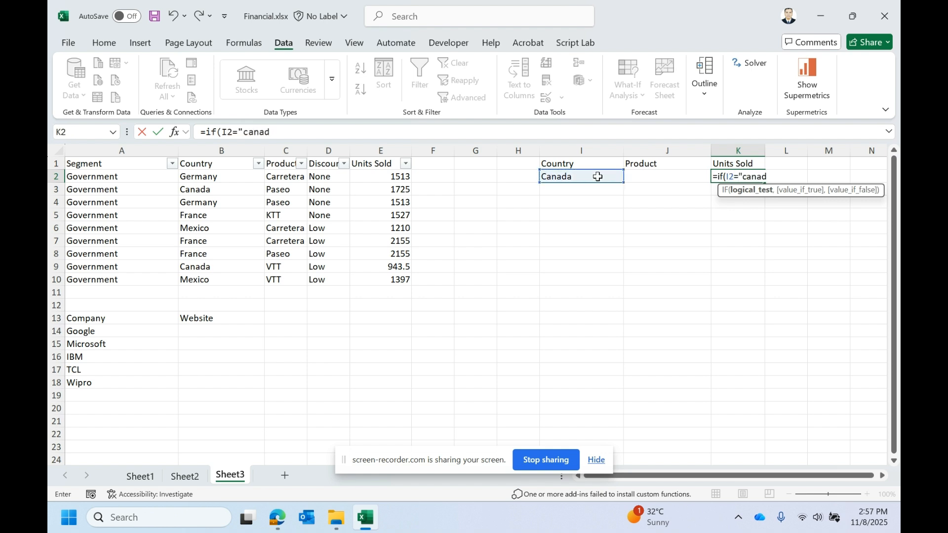
pyautogui.write('","C')
pyautogui.press('capslock')
pyautogui.write('A')
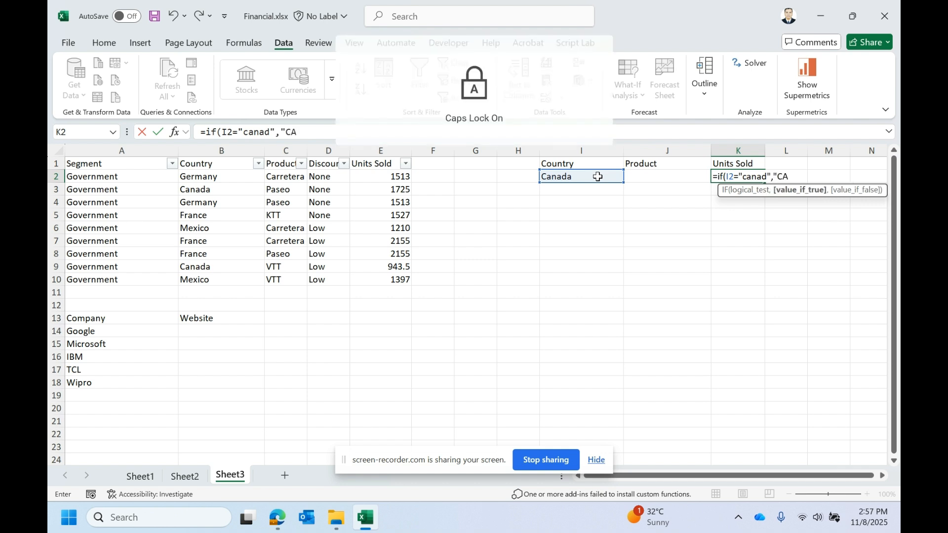
pyautogui.write('",')
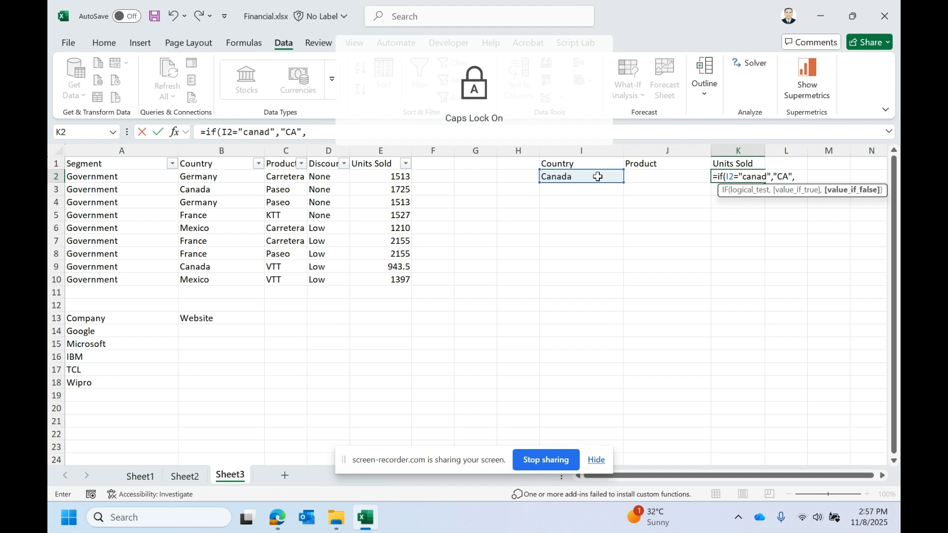
pyautogui.write('"")')
pyautogui.press('Return')
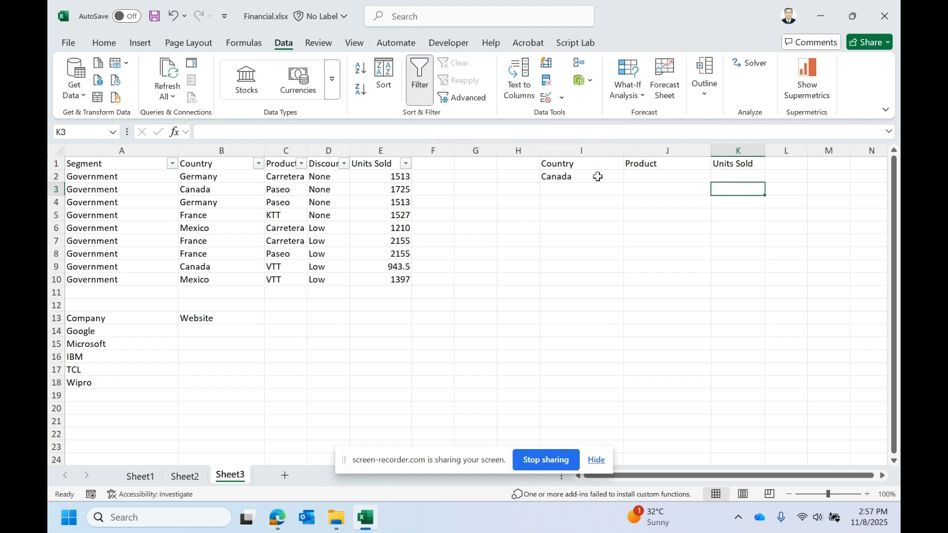
# - Edit the K2 formula so the comparison text reads "canada"
pyautogui.click(598, 176)
pyautogui.click(741, 177)
pyautogui.doubleClick(743, 176)
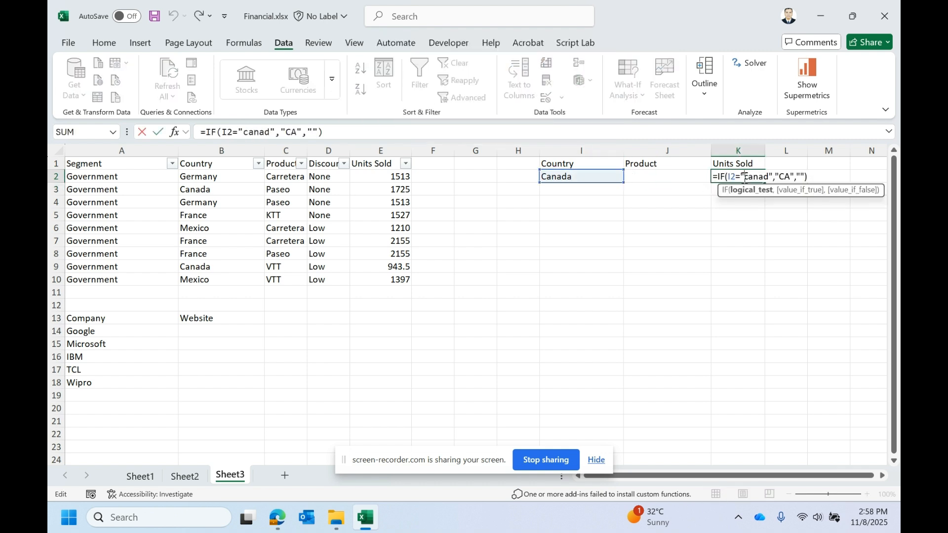
pyautogui.click(775, 178)
pyautogui.click(758, 178)
pyautogui.write('A')
pyautogui.press('BackSpace')
pyautogui.press('capslock')
pyautogui.write('a')
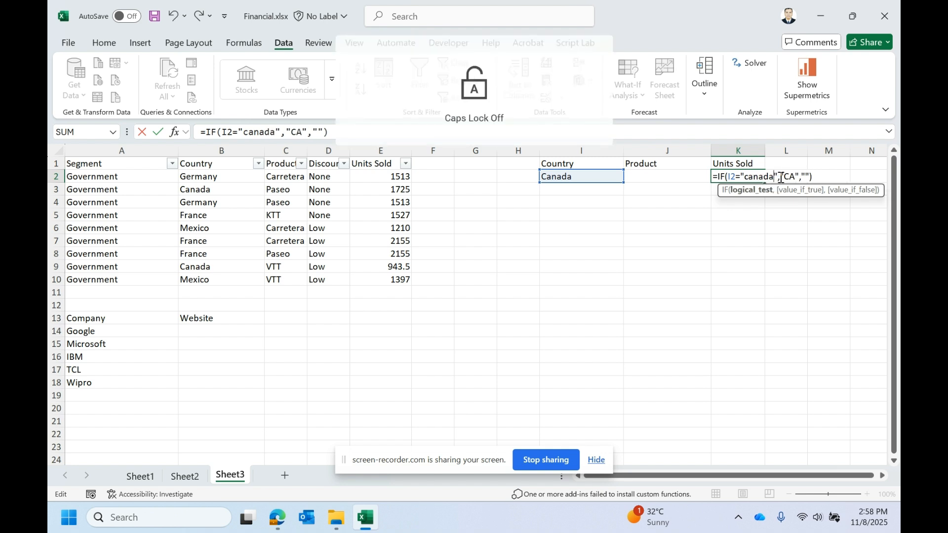
pyautogui.press('Return')
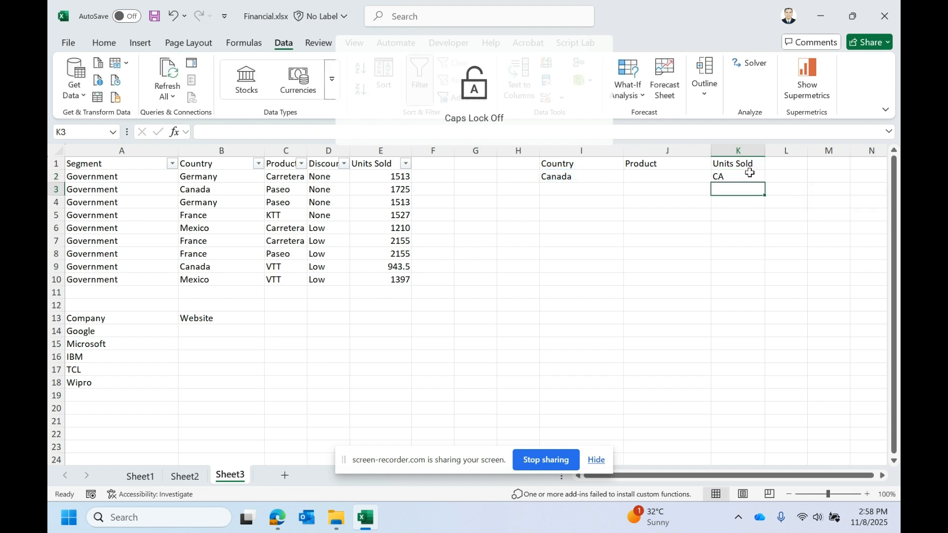
# - Clear the country in I2 and choose Canada again from its drop-down
pyautogui.click(748, 176)
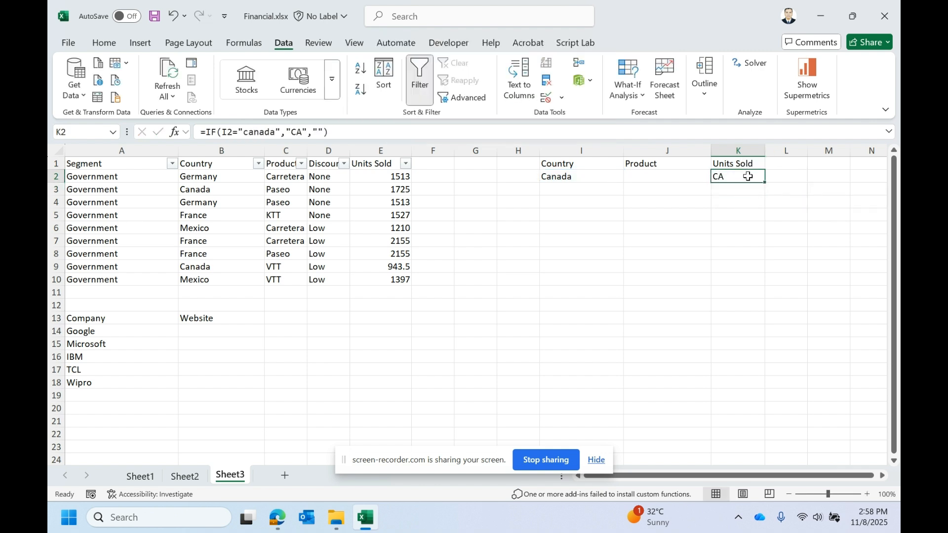
pyautogui.click(611, 177)
pyautogui.press('Delete')
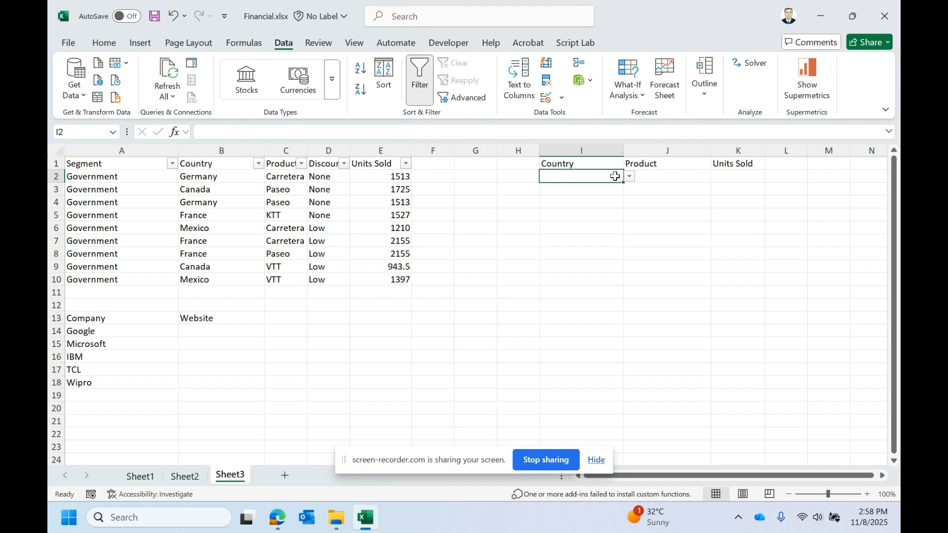
pyautogui.click(630, 177)
pyautogui.click(586, 200)
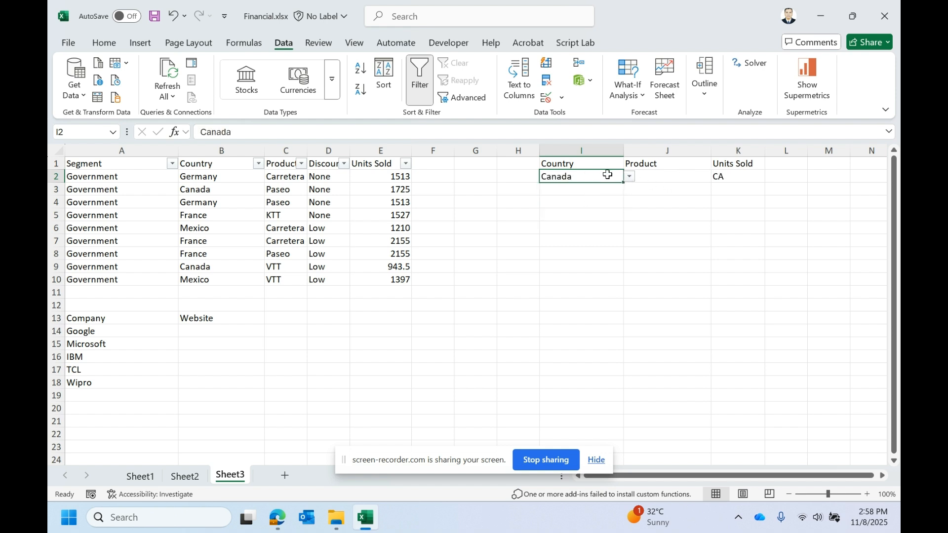
# - Select France from the Country drop-down in I2
pyautogui.click(630, 177)
pyautogui.click(558, 210)
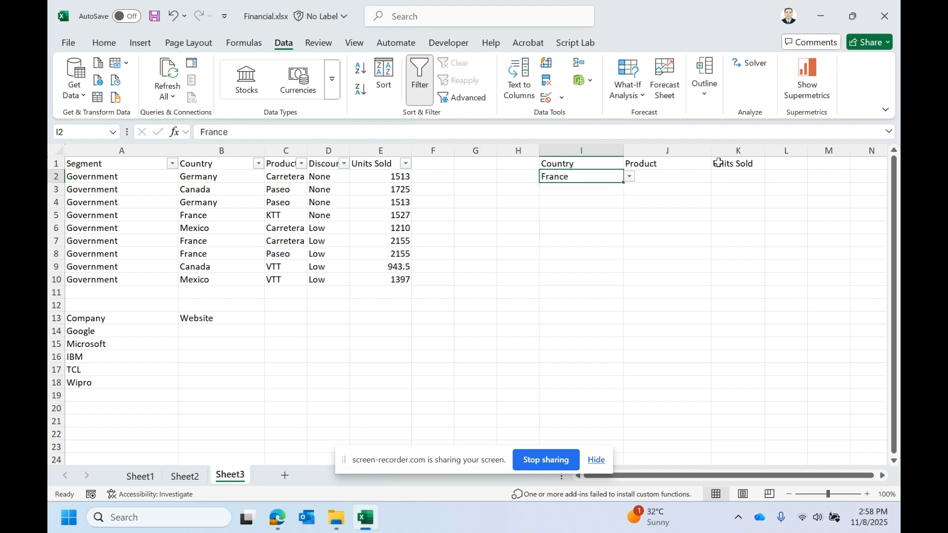
# - Open the K2 formula and step through each argument of its IF function
pyautogui.click(726, 176)
pyautogui.doubleClick(726, 176)
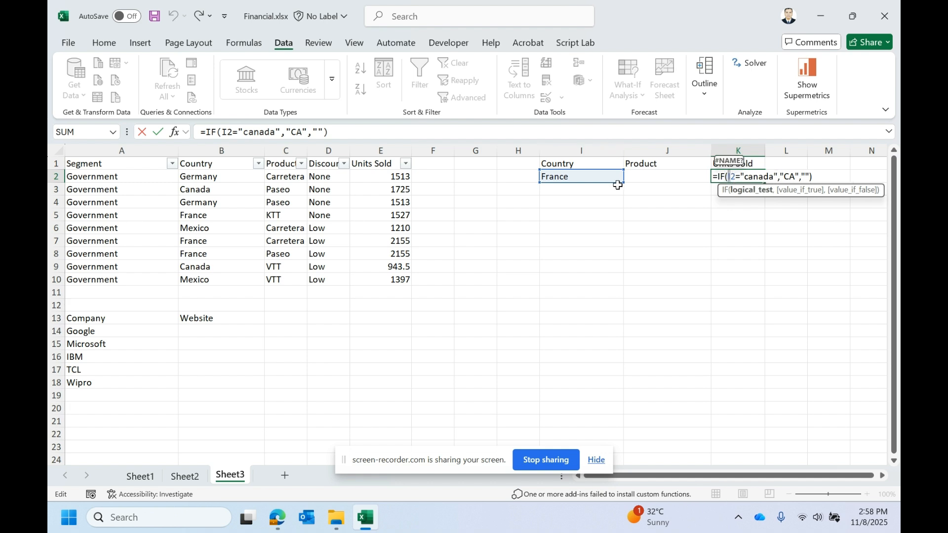
pyautogui.doubleClick(747, 177)
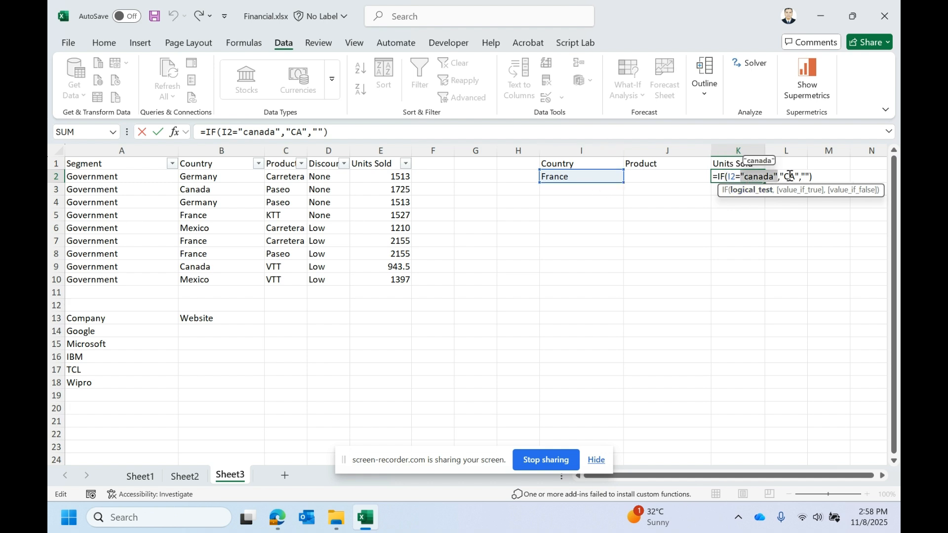
pyautogui.click(790, 176)
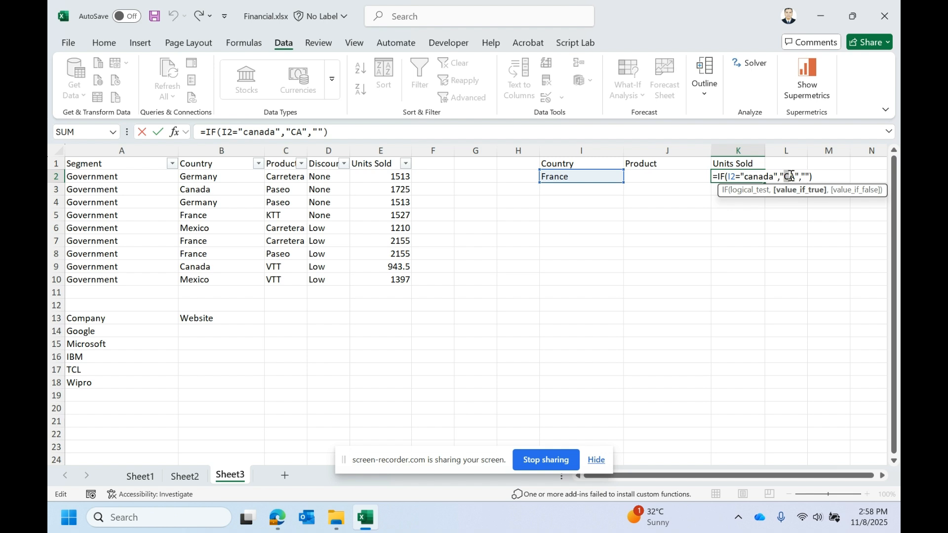
pyautogui.doubleClick(805, 177)
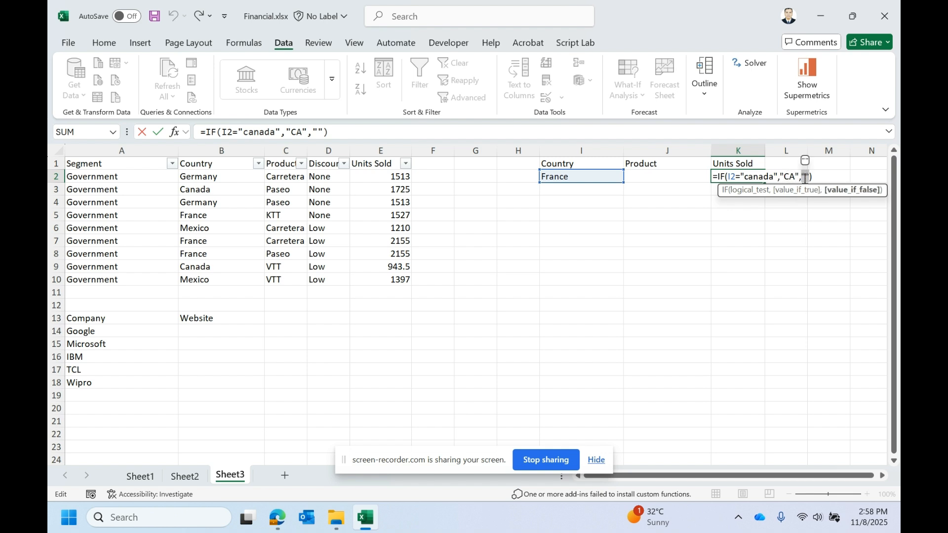
pyautogui.hotkey('ctrl', 'Return')
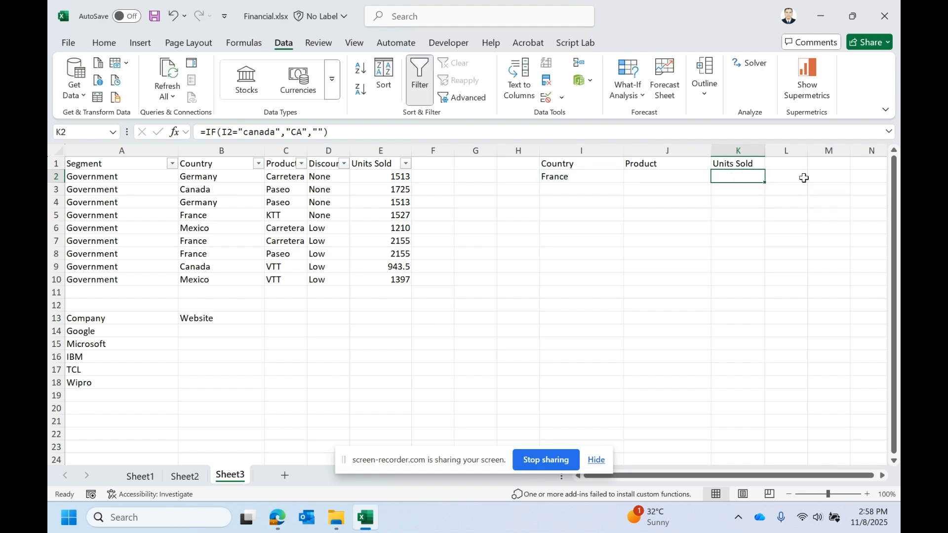
# - Consult the IFERROR entry in the function reference on Sheet2 and return to Sheet3
pyautogui.click(198, 475)
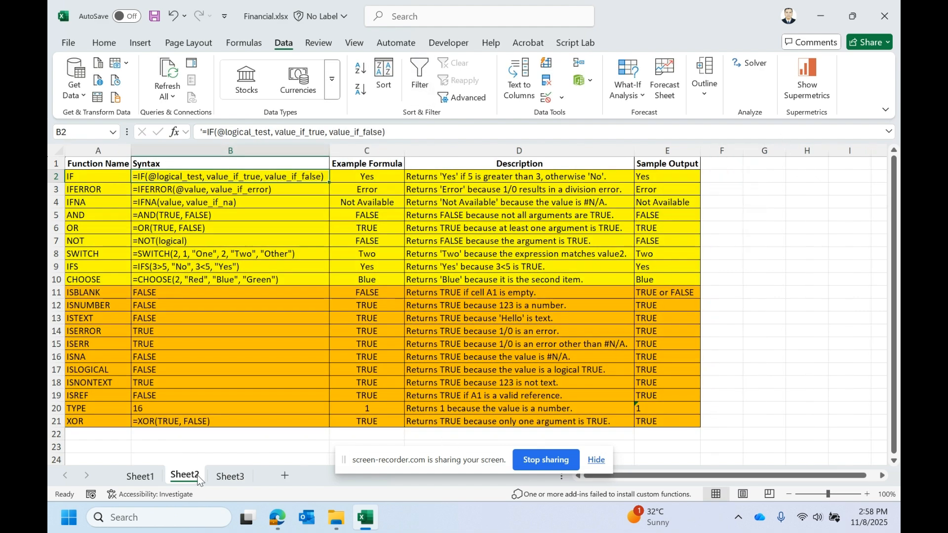
pyautogui.click(92, 192)
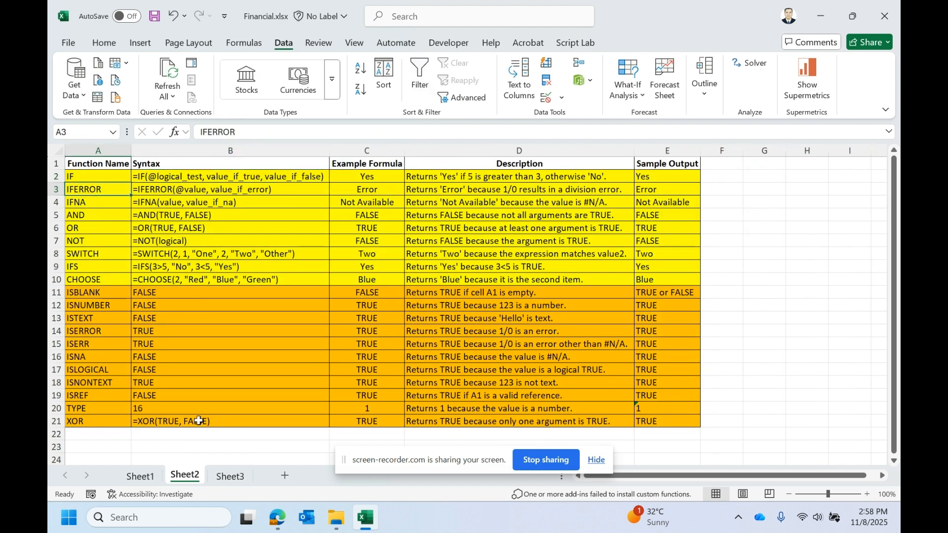
pyautogui.click(230, 477)
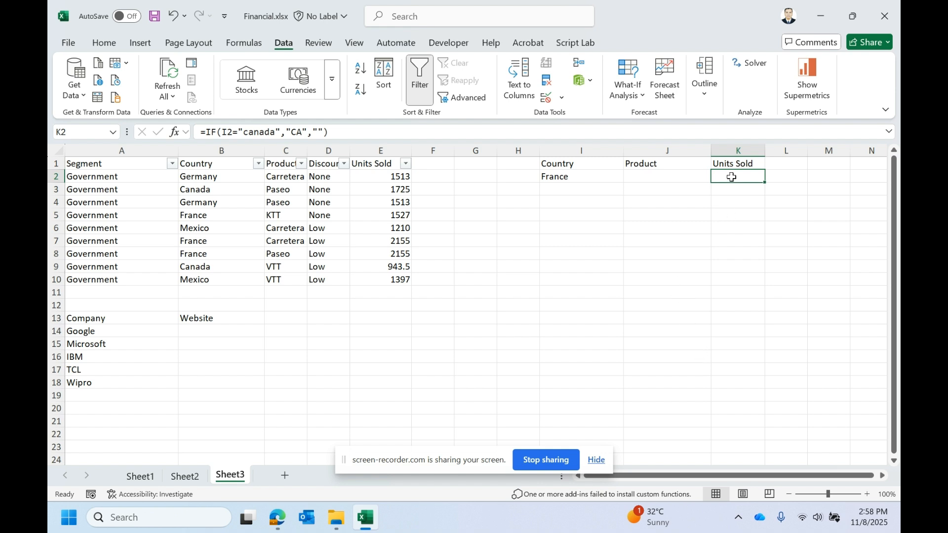
# - Replace the K2 formula with =VLOOKUP(I2,B:E,4,0) to return units sold for the chosen country
pyautogui.press('Delete')
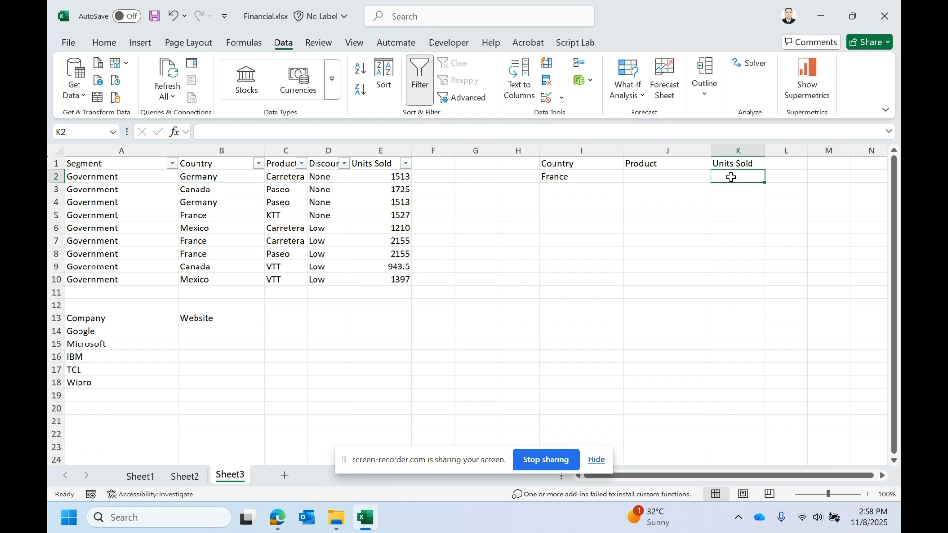
pyautogui.write('=vloo')
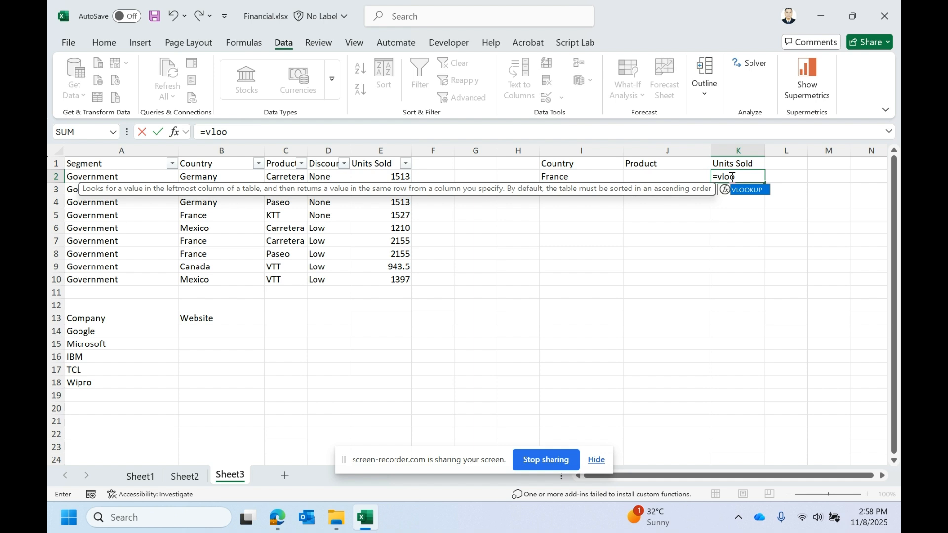
pyautogui.write('kup(')
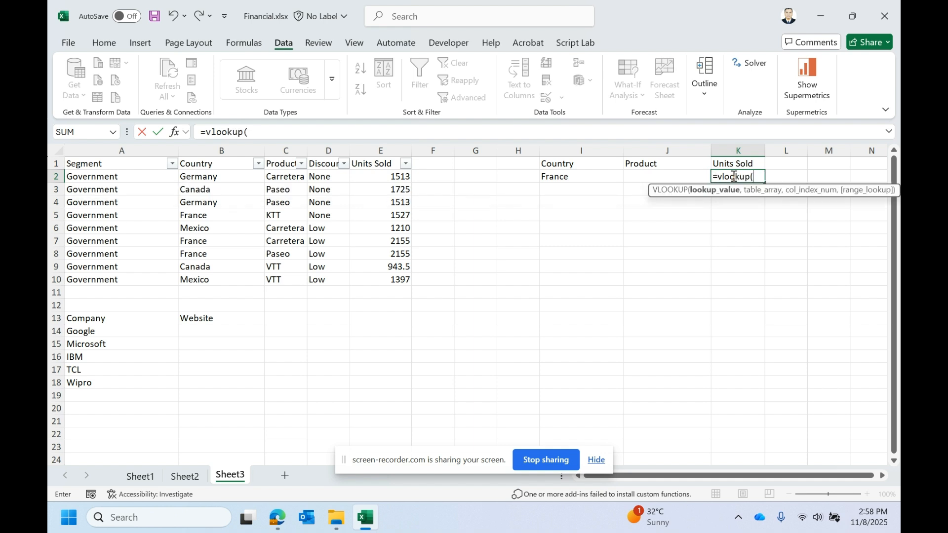
pyautogui.click(587, 177)
pyautogui.write(',')
pyautogui.click(195, 148)
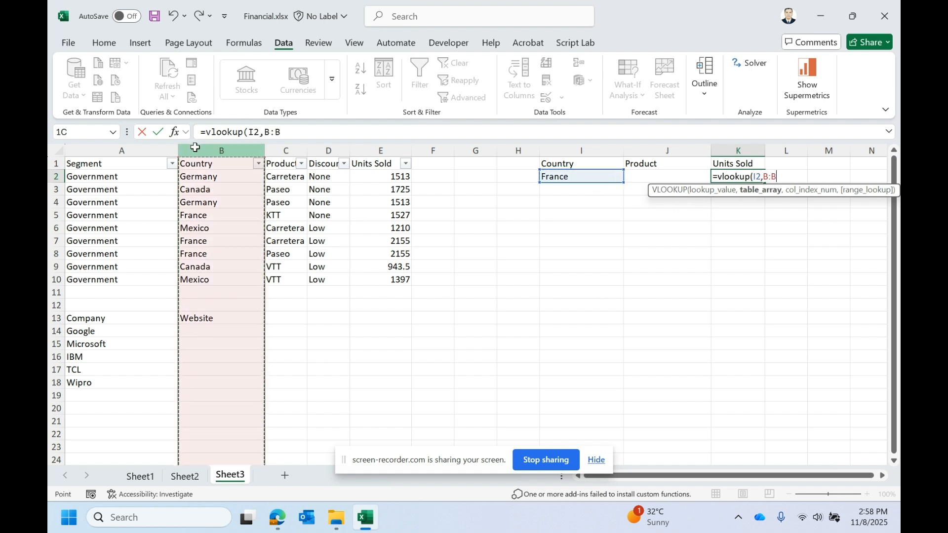
pyautogui.moveTo(195, 147); pyautogui.dragTo(361, 163)
pyautogui.write(',')
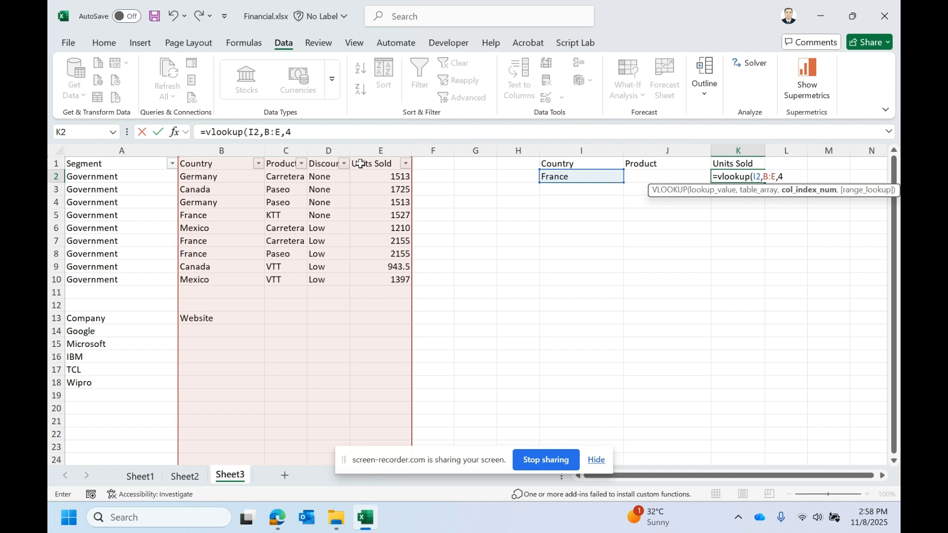
pyautogui.write('4,0')
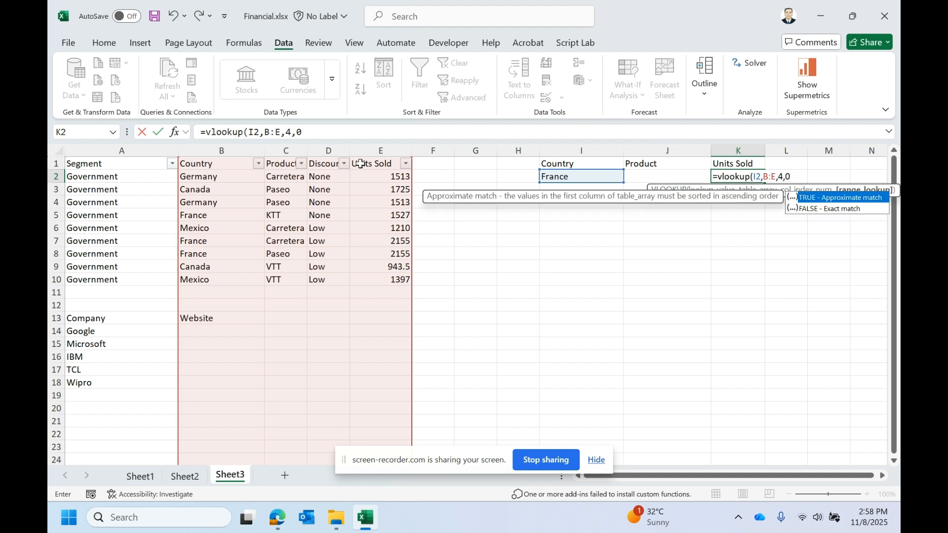
pyautogui.write(')')
pyautogui.press('Return')
# - Compare the K2 lookup result with France's row in the data table
pyautogui.moveTo(593, 178); pyautogui.dragTo(714, 176)
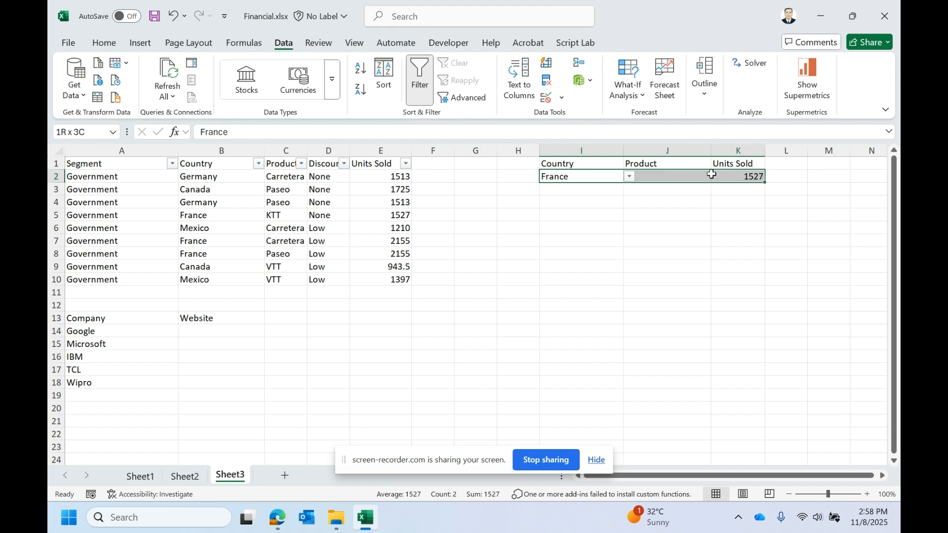
pyautogui.click(220, 203)
pyautogui.moveTo(212, 216); pyautogui.dragTo(400, 215)
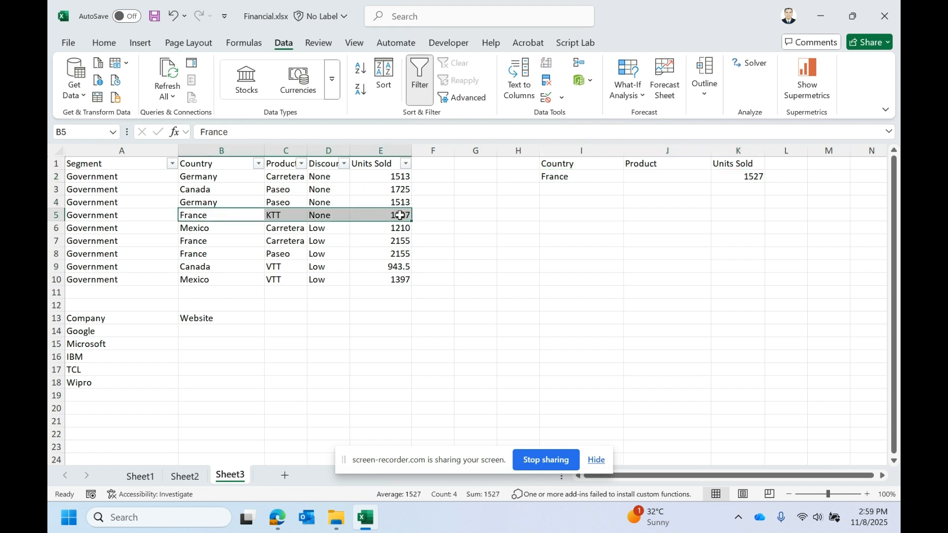
pyautogui.doubleClick(400, 216)
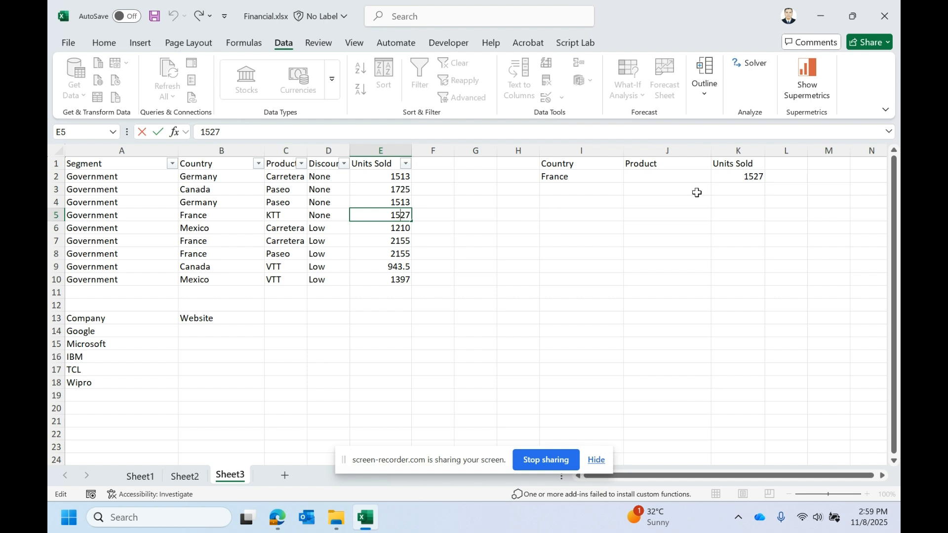
pyautogui.doubleClick(756, 175)
pyautogui.press('Escape')
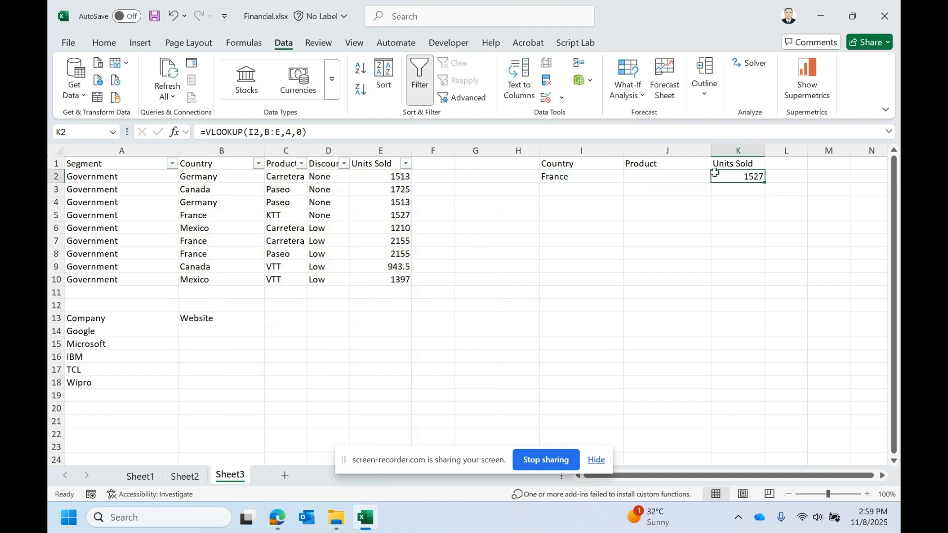
# - Select Mexico from the Country drop-down in I2
pyautogui.click(605, 165)
pyautogui.click(603, 178)
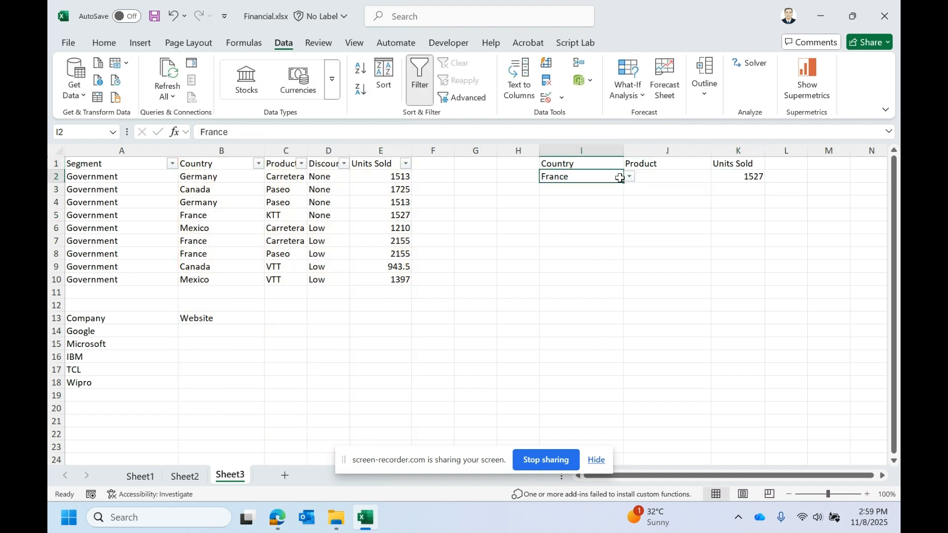
pyautogui.click(629, 177)
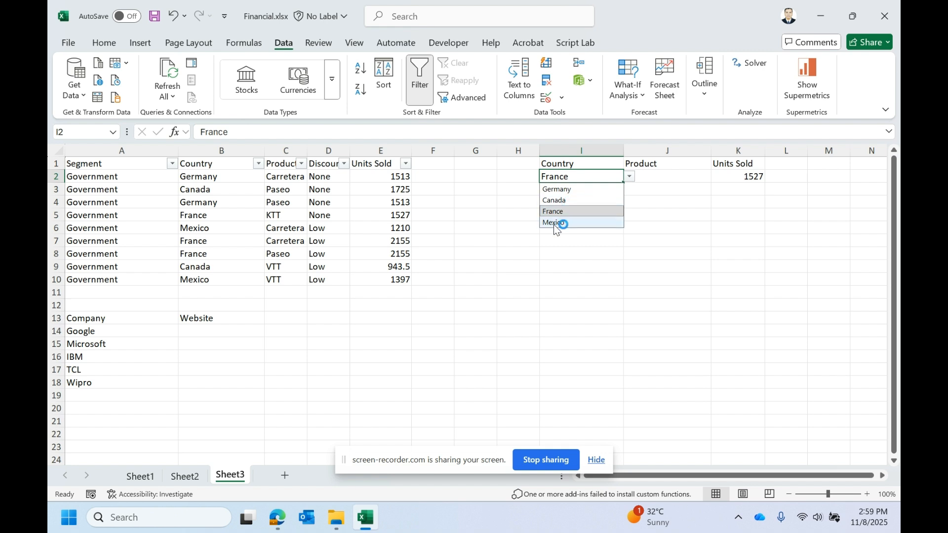
pyautogui.click(555, 222)
# - Change I2's data validation to allow any value, removing its drop-down list
pyautogui.click(629, 176)
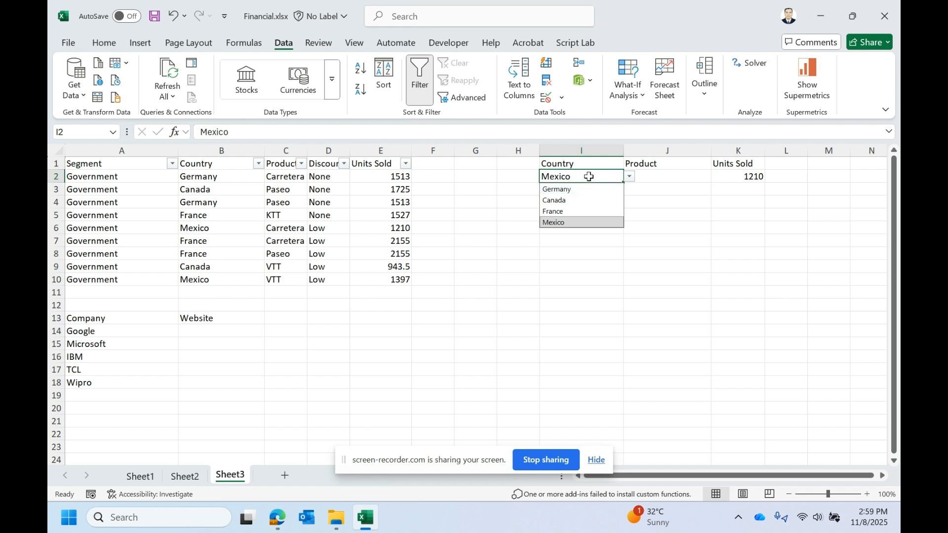
pyautogui.click(653, 167)
pyautogui.click(592, 179)
pyautogui.click(630, 177)
pyautogui.click(733, 179)
pyautogui.click(587, 184)
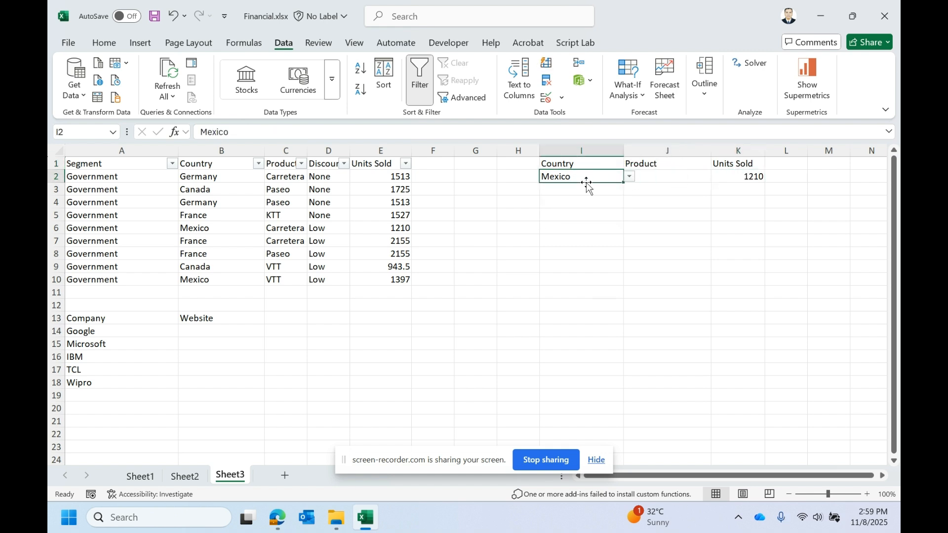
pyautogui.click(565, 97)
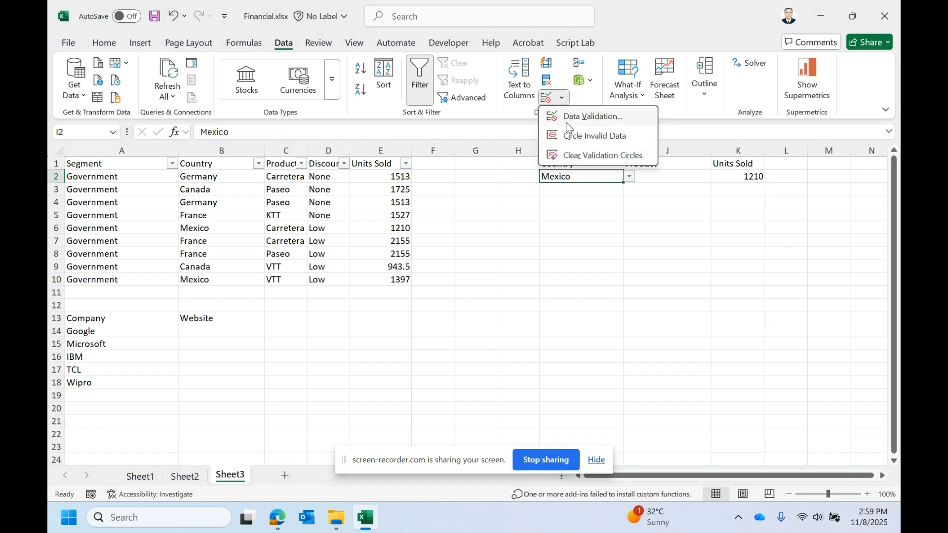
pyautogui.click(573, 117)
pyautogui.click(692, 302)
pyautogui.click(684, 315)
pyautogui.click(810, 434)
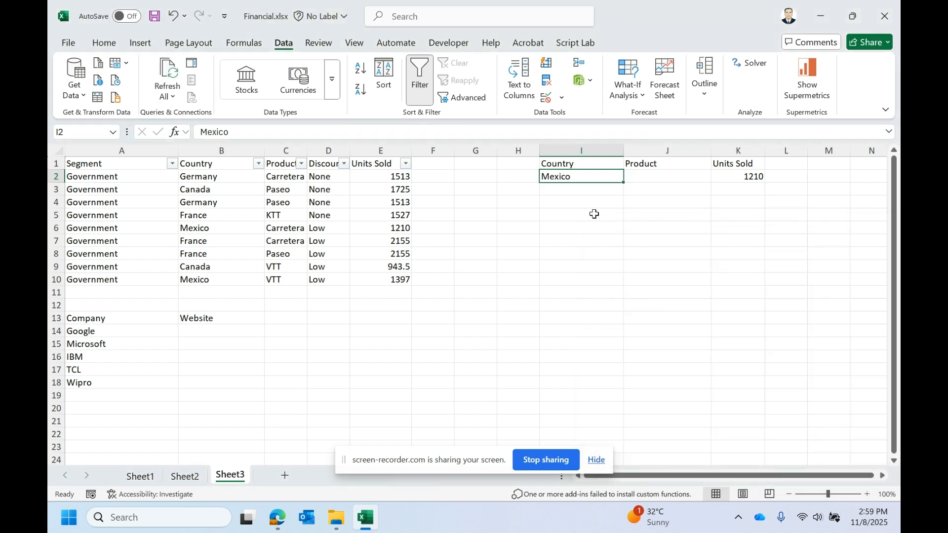
# - Enter India as the country in I2 and inspect the K2 formula
pyautogui.press('capslock')
pyautogui.write('In')
pyautogui.press('capslock')
pyautogui.write('di')
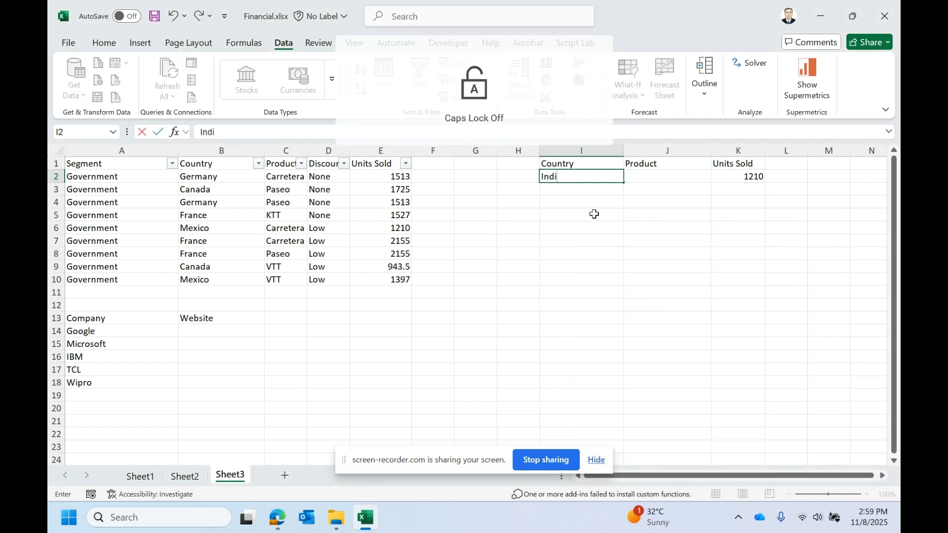
pyautogui.write('a')
pyautogui.press('Return')
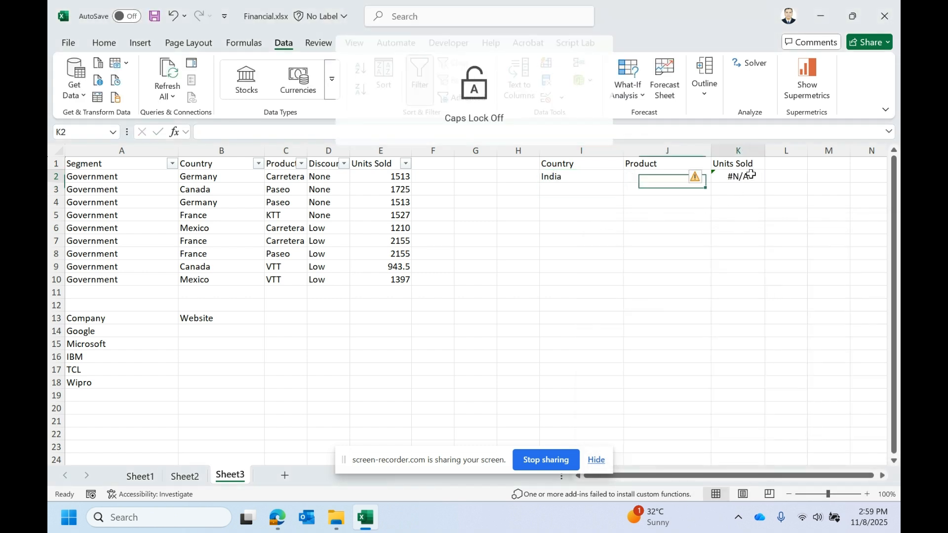
pyautogui.doubleClick(750, 175)
pyautogui.press('Escape')
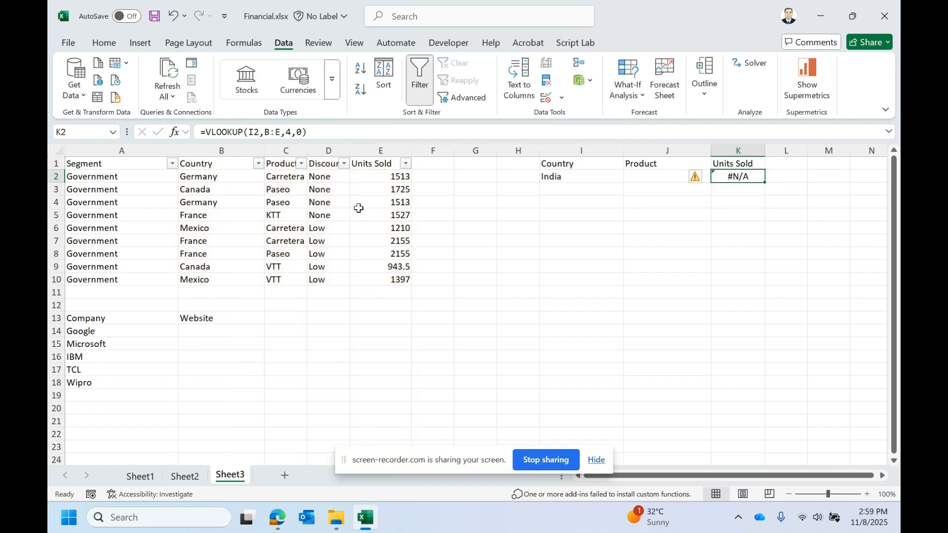
# - Review the IFERROR syntax in the Sheet2 function reference and return to Sheet3
pyautogui.click(186, 476)
pyautogui.doubleClick(106, 190)
pyautogui.moveTo(106, 190); pyautogui.dragTo(53, 176)
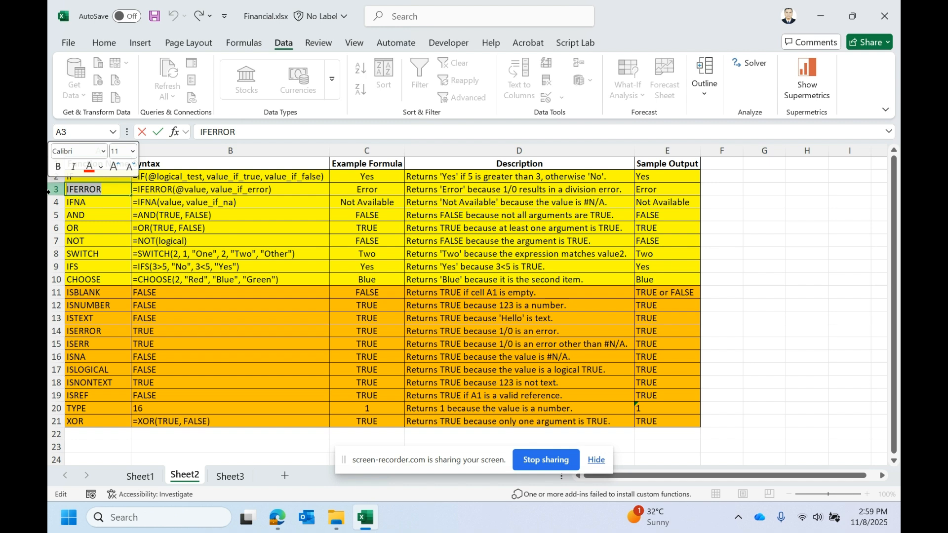
pyautogui.moveTo(117, 188); pyautogui.dragTo(63, 190)
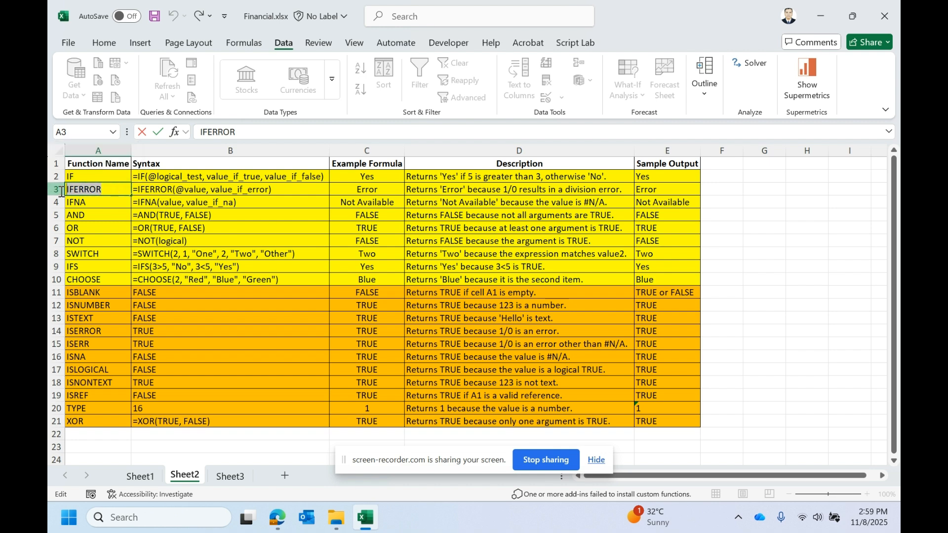
pyautogui.click(120, 191)
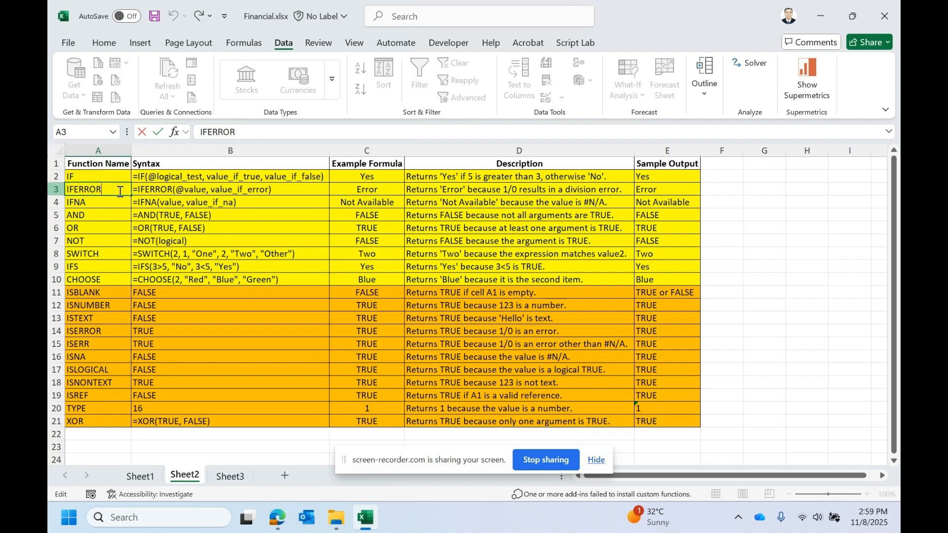
pyautogui.press('Return')
pyautogui.click(230, 476)
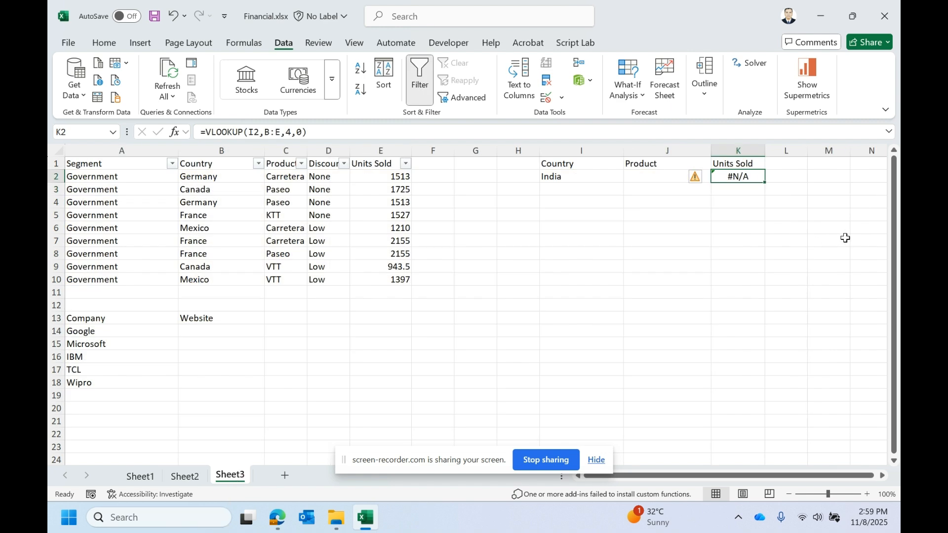
# - Wrap the K2 VLOOKUP formula in IFERROR so it returns "Not Found" when the country is missing
pyautogui.click(209, 131)
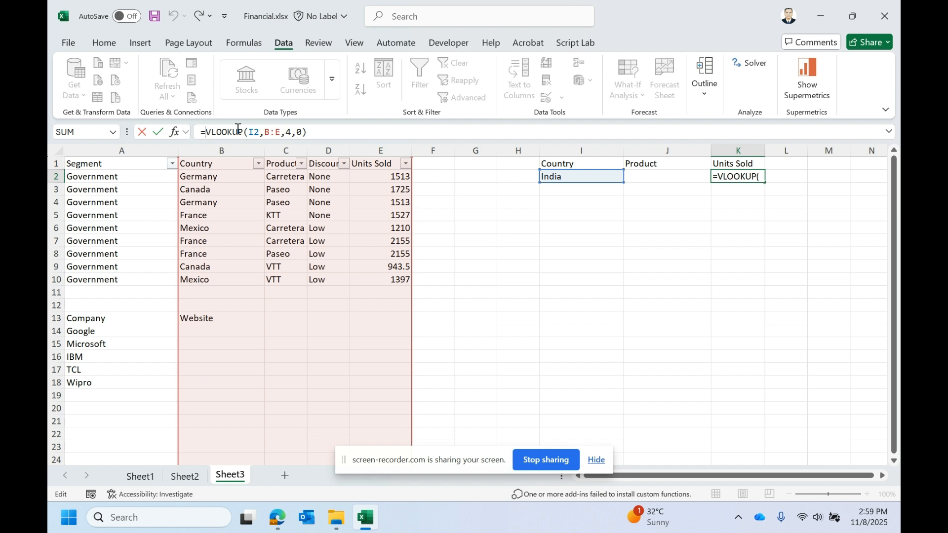
pyautogui.press('Escape')
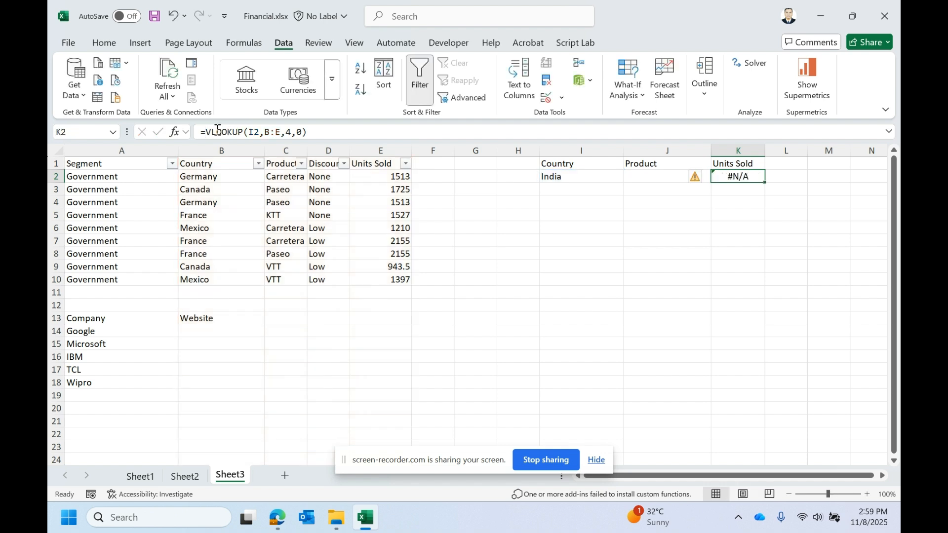
pyautogui.click(218, 130)
pyautogui.click(205, 130)
pyautogui.write('ifer')
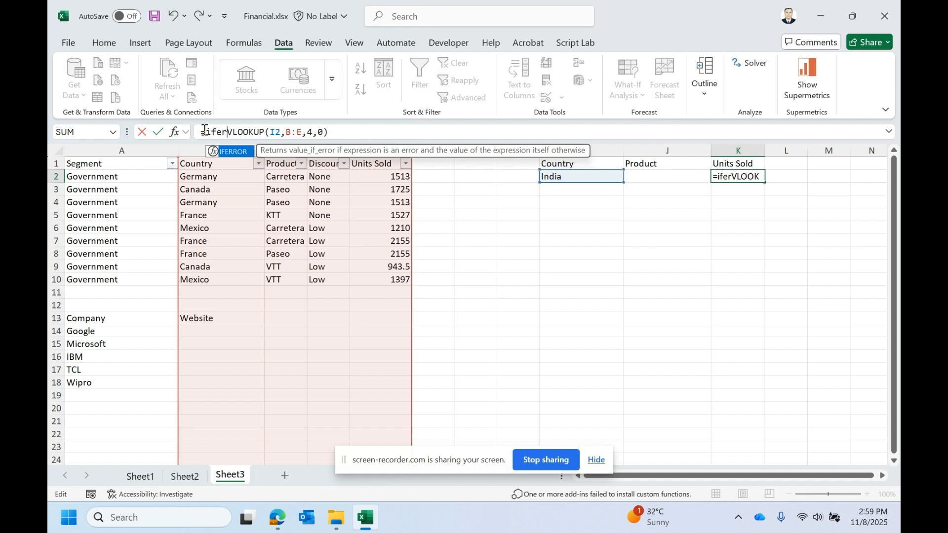
pyautogui.doubleClick(226, 150)
pyautogui.click(368, 135)
pyautogui.write(',')
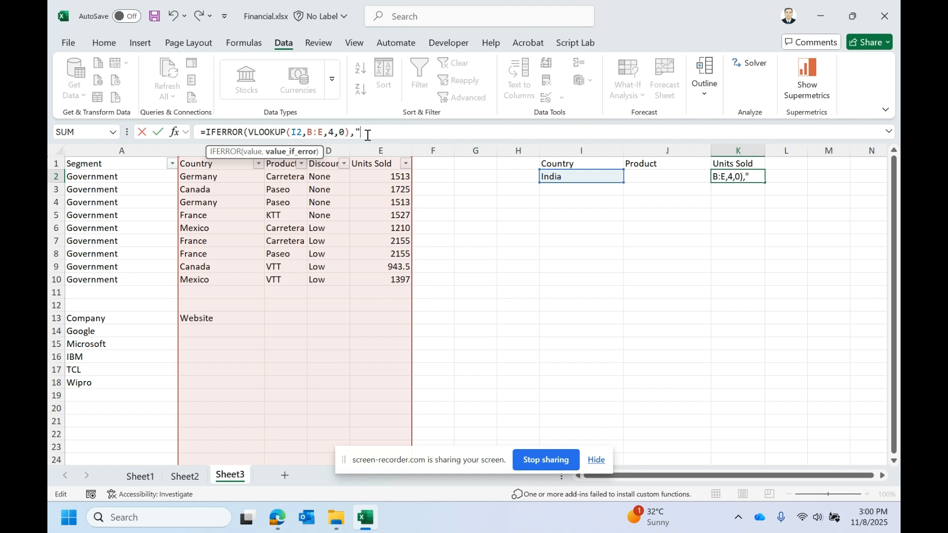
pyautogui.write('"')
pyautogui.press('capslock')
pyautogui.press('capslock')
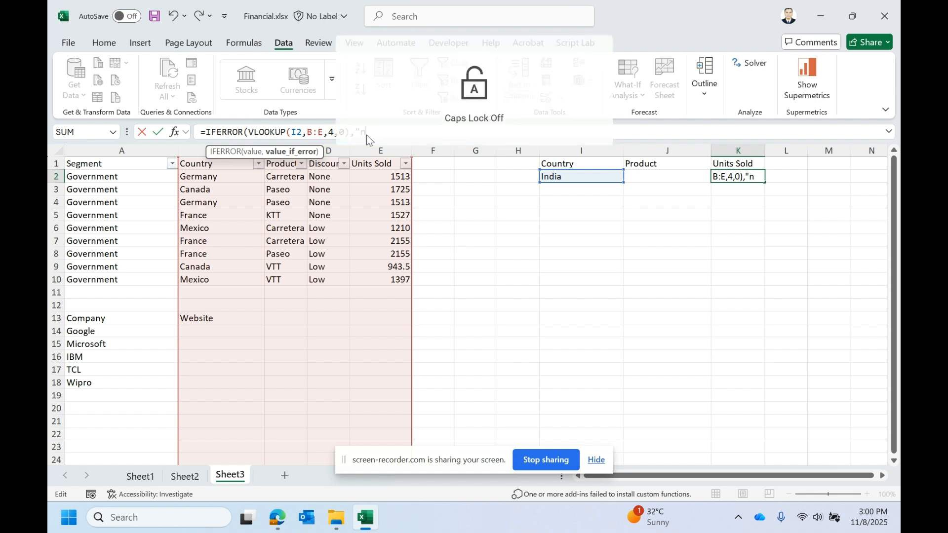
pyautogui.press('capslock')
pyautogui.write('N')
pyautogui.press('capslock')
pyautogui.write('ot')
pyautogui.press('capslock')
pyautogui.write('F')
pyautogui.press('capslock')
pyautogui.write('ound")')
pyautogui.press('Return')
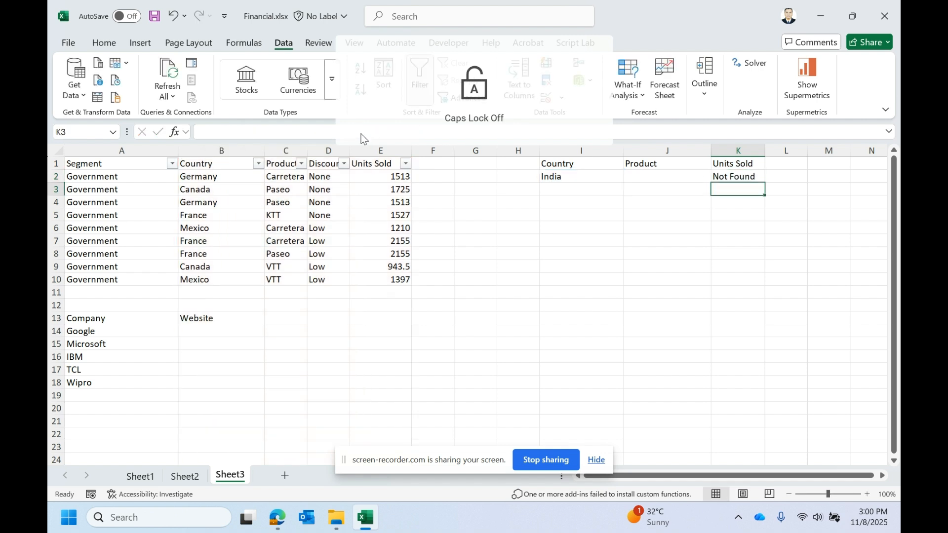
# - Check the K2 formula, then enter canada as the country in I2
pyautogui.click(725, 168)
pyautogui.doubleClick(726, 179)
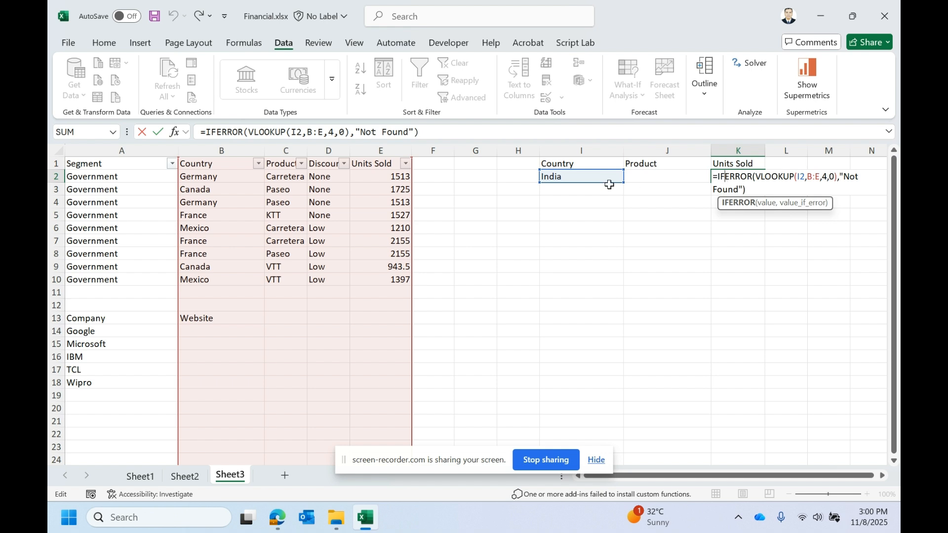
pyautogui.click(586, 182)
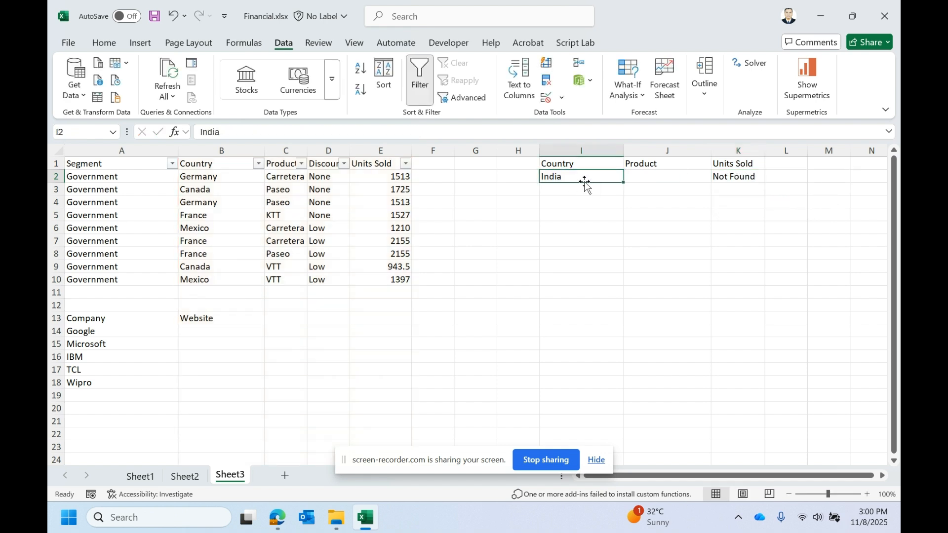
pyautogui.write('can')
pyautogui.press('BackSpace')
pyautogui.press('BackSpace')
pyautogui.write('nada')
pyautogui.press('Return')
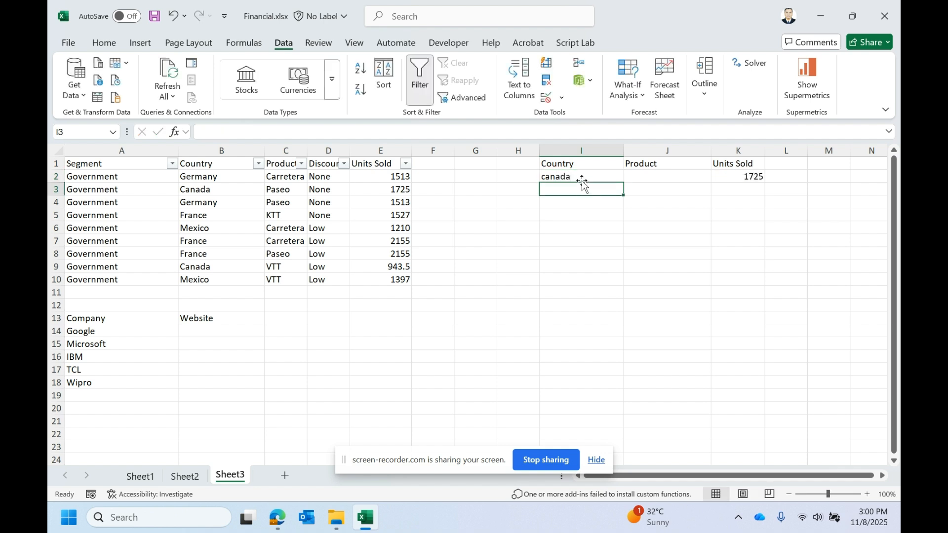
# - Compare the Canada row in the data table with the K2 result and examine the K2 formula
pyautogui.click(759, 186)
pyautogui.click(240, 188)
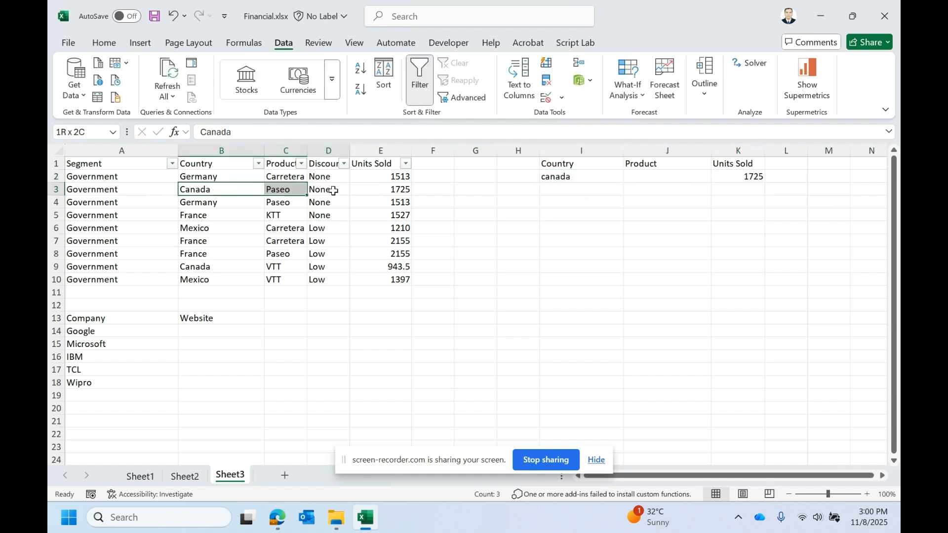
pyautogui.moveTo(240, 189); pyautogui.dragTo(445, 188)
pyautogui.doubleClick(385, 190)
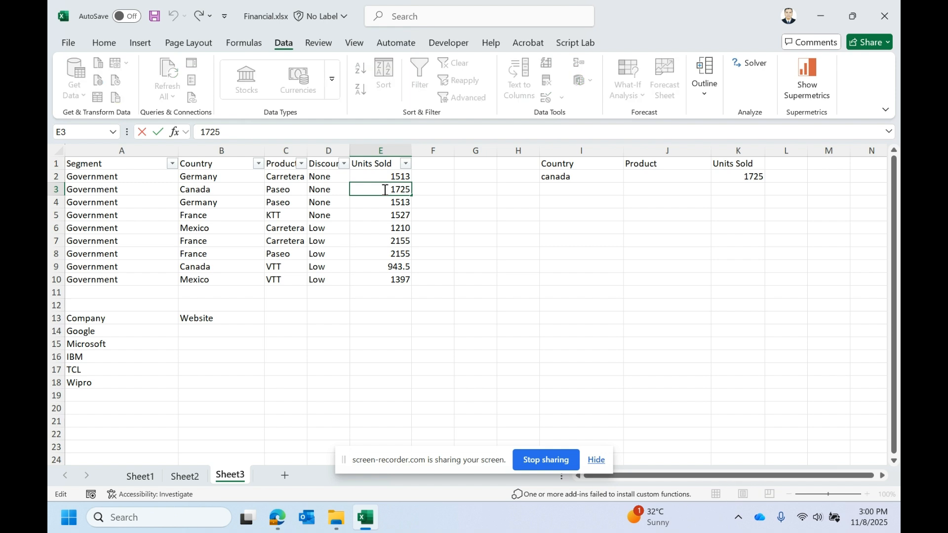
pyautogui.press('Escape')
pyautogui.click(585, 179)
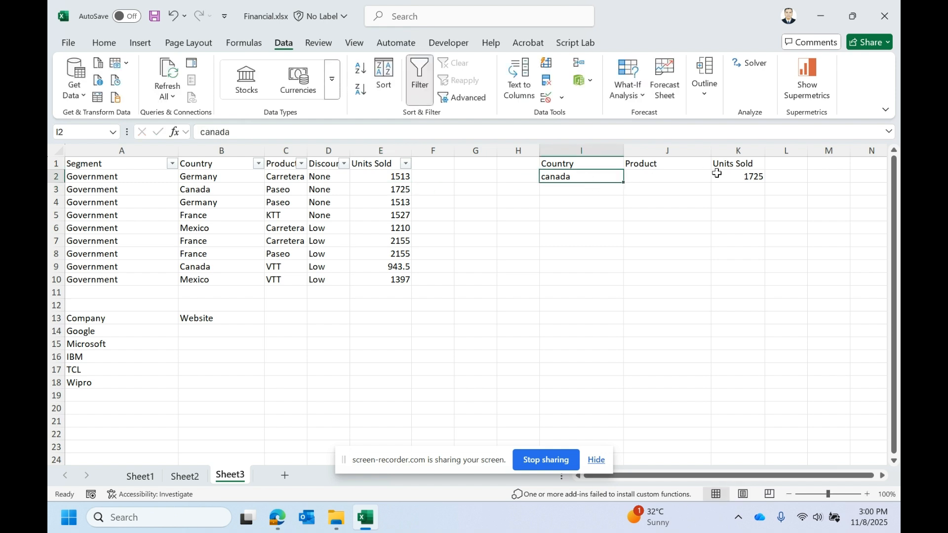
pyautogui.click(738, 176)
pyautogui.click(215, 133)
pyautogui.doubleClick(215, 132)
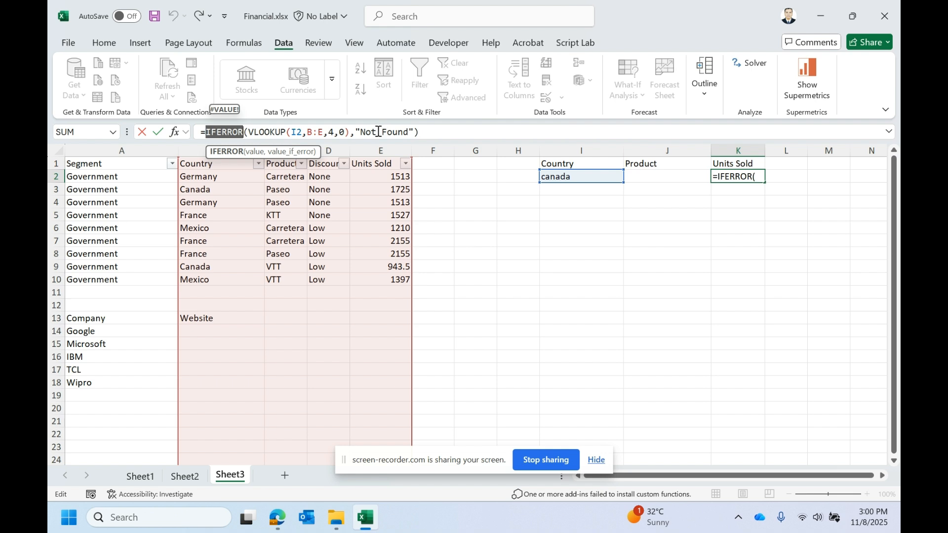
pyautogui.press('Return')
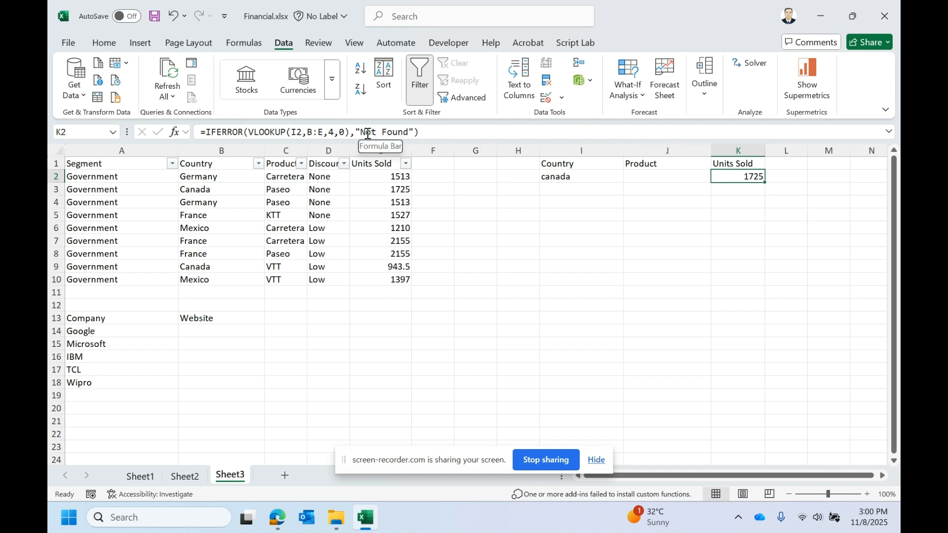
# - Review the IFNA syntax in the Sheet2 function reference
pyautogui.click(186, 475)
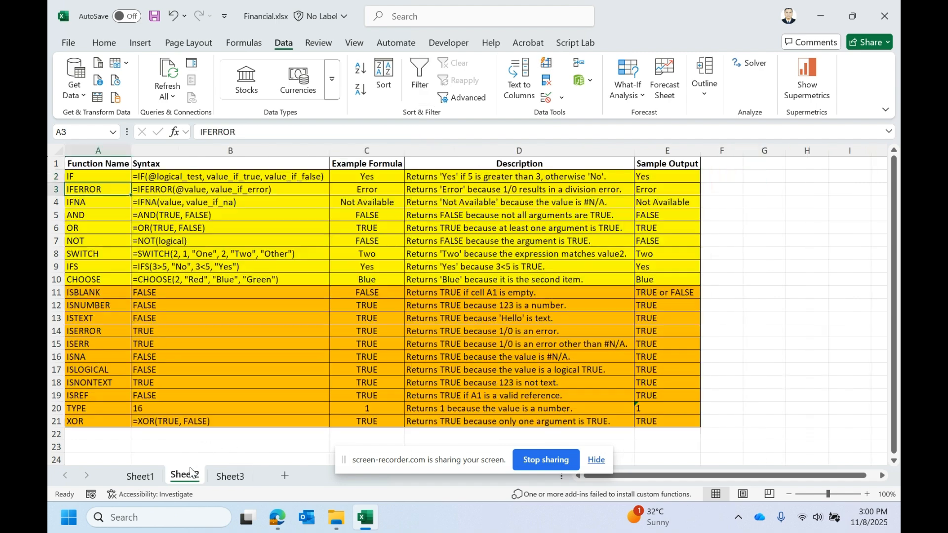
pyautogui.click(93, 200)
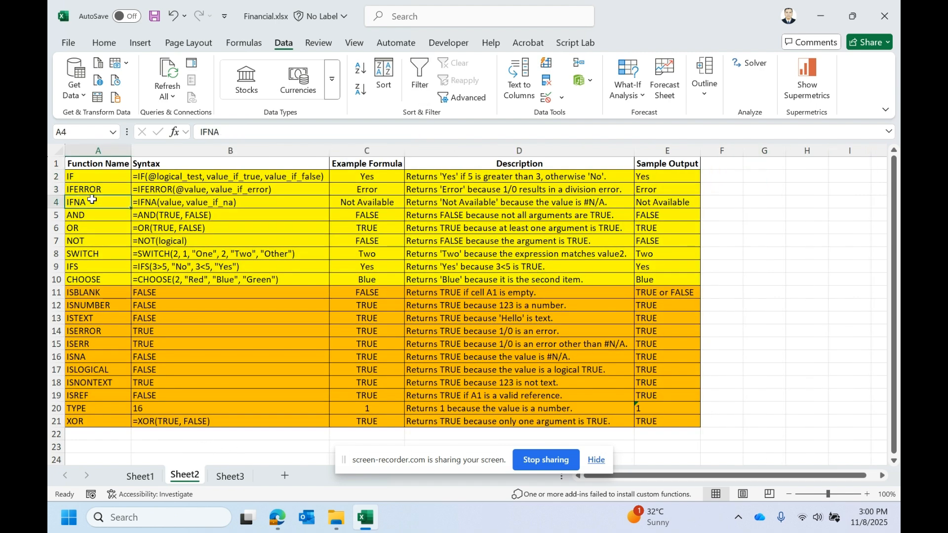
pyautogui.press('Right')
pyautogui.press('Left')
pyautogui.click(153, 200)
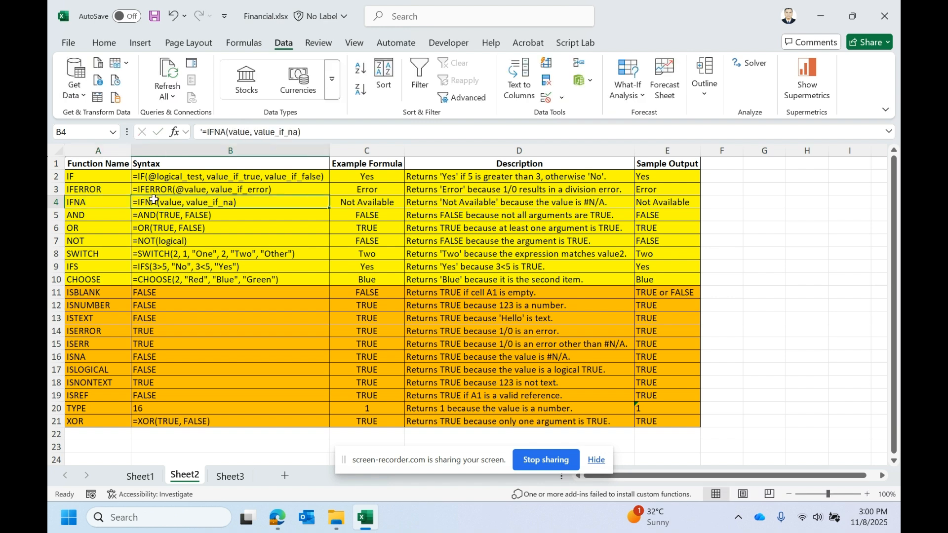
pyautogui.doubleClick(154, 199)
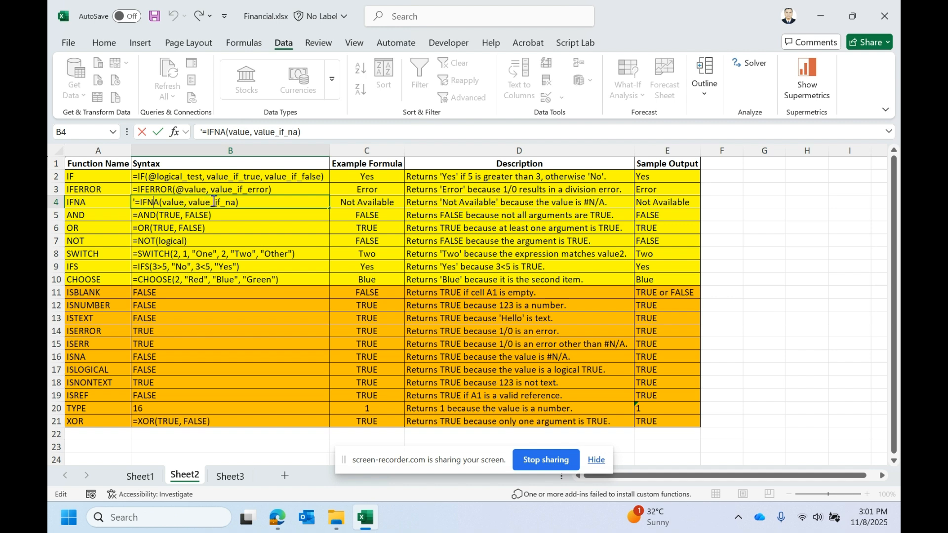
pyautogui.moveTo(192, 202); pyautogui.dragTo(233, 200)
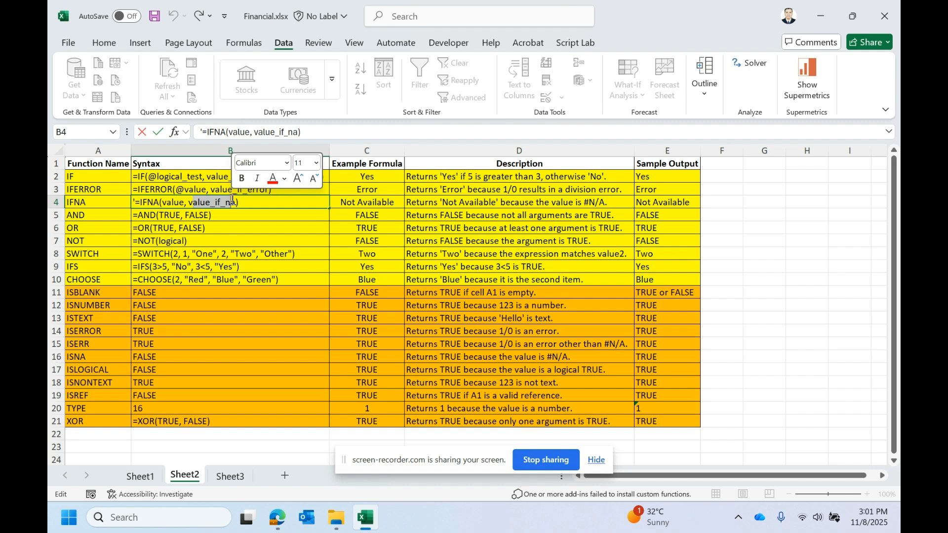
pyautogui.press('Escape')
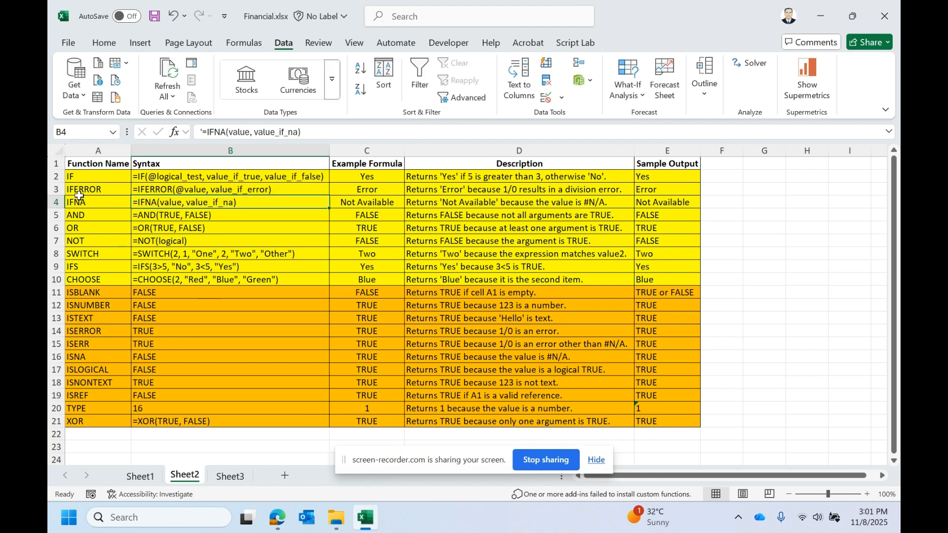
# - Copy the IFNA label from Sheet2 and paste it into I2 on Sheet3
pyautogui.click(242, 477)
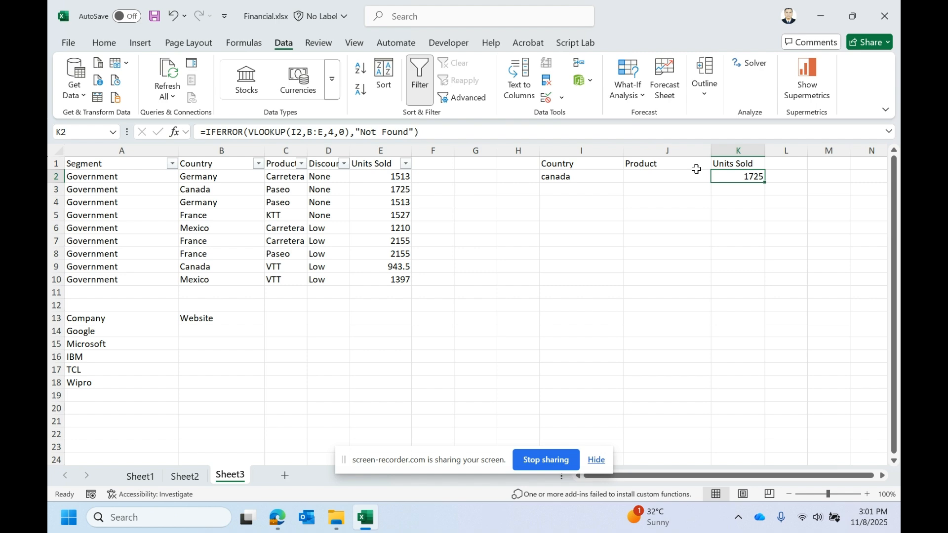
pyautogui.click(184, 476)
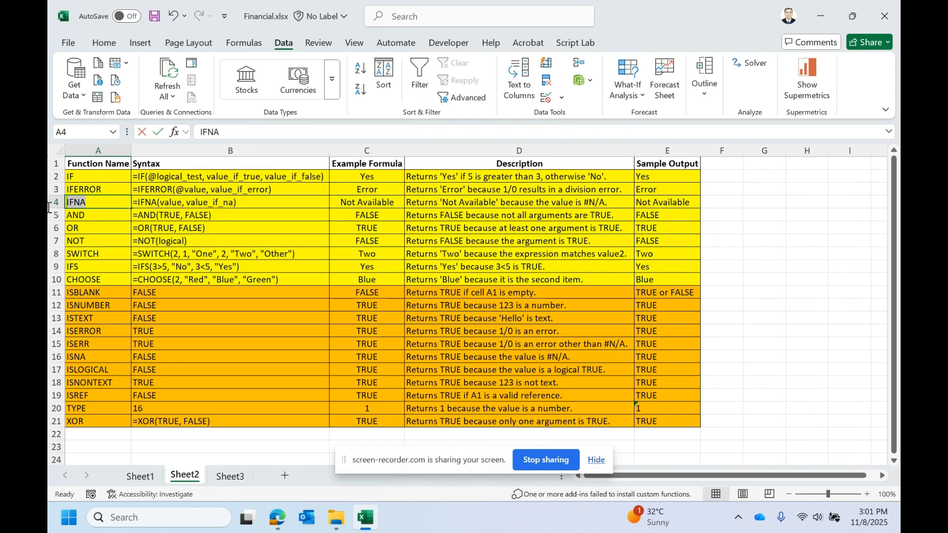
pyautogui.doubleClick(100, 203)
pyautogui.hotkey('ctrl', 'c')
pyautogui.press('Escape')
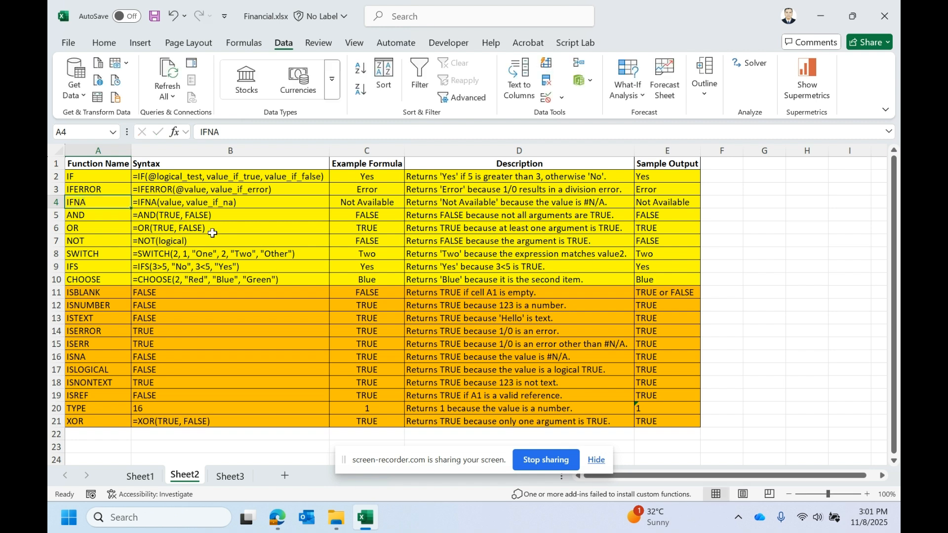
pyautogui.click(231, 476)
pyautogui.click(543, 176)
pyautogui.hotkey('ctrl', 'v')
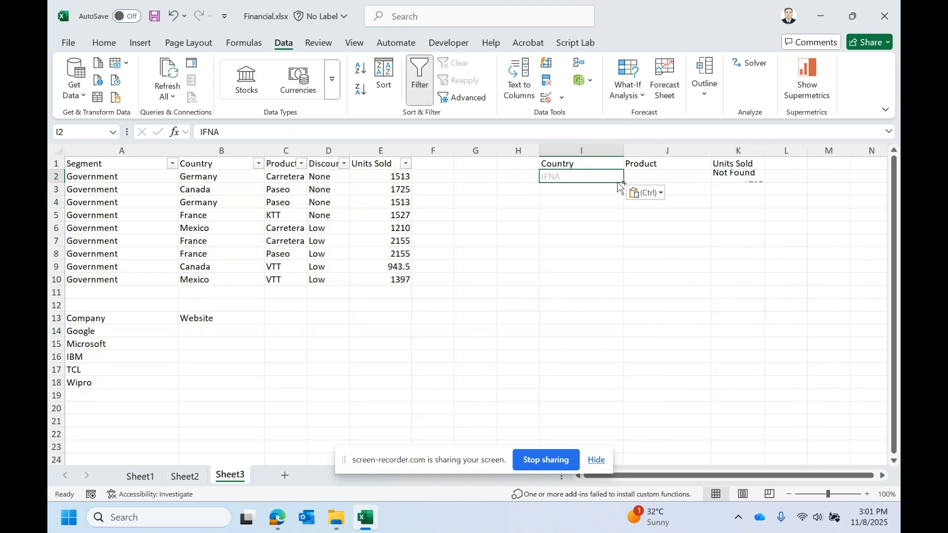
pyautogui.click(726, 177)
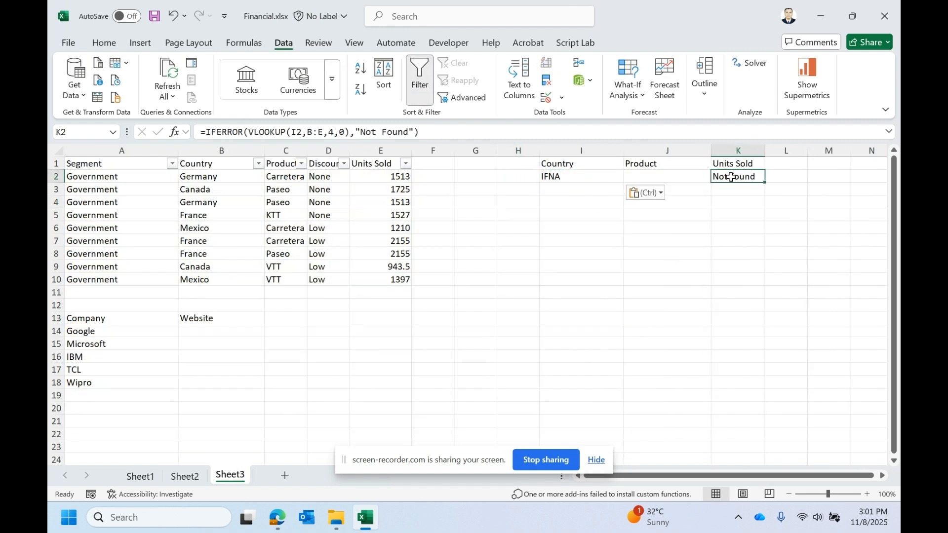
pyautogui.doubleClick(732, 177)
pyautogui.press('Escape')
pyautogui.click(572, 179)
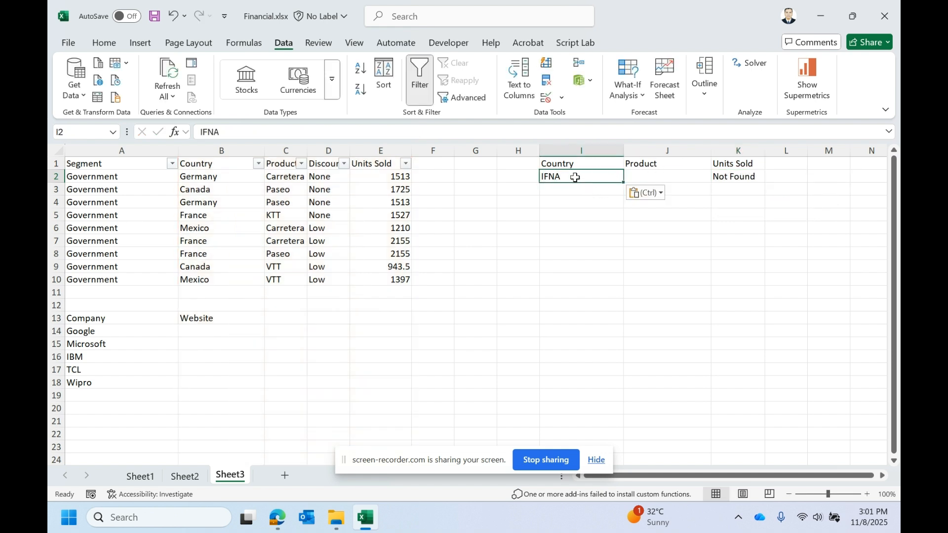
pyautogui.click(719, 178)
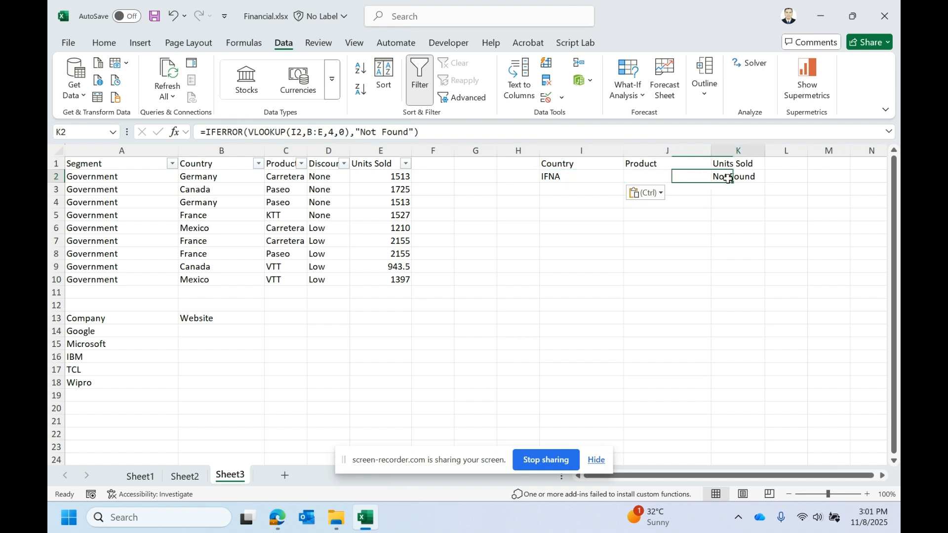
pyautogui.write('=')
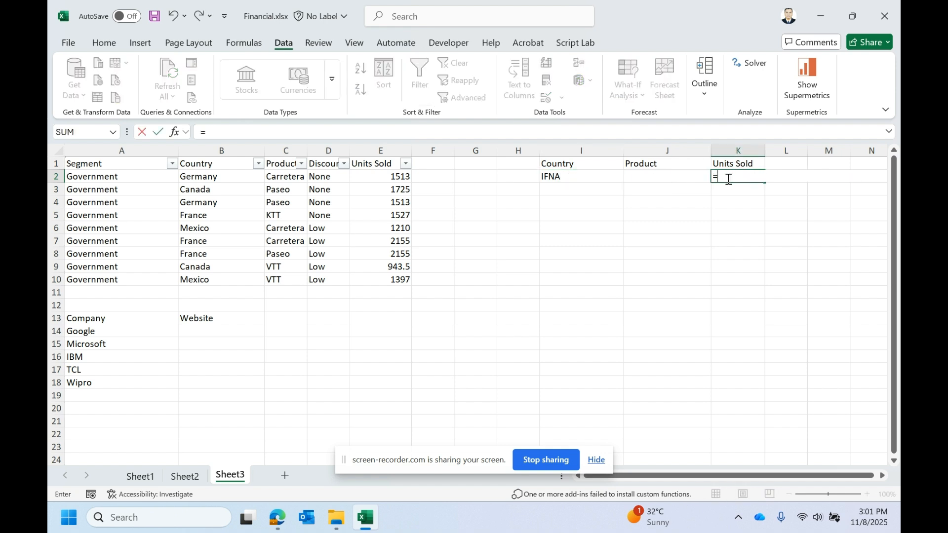
pyautogui.press('Escape')
pyautogui.click(574, 188)
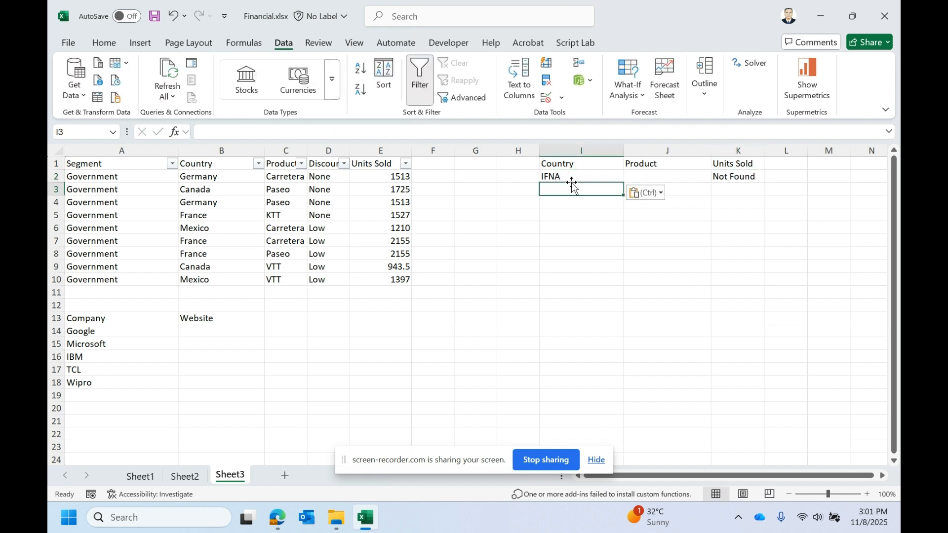
# - Copy France from the Country column into I2 and inspect the K2 formula
pyautogui.click(229, 214)
pyautogui.hotkey('ctrl', 'c')
pyautogui.click(607, 177)
pyautogui.hotkey('ctrl', 'v')
pyautogui.click(737, 178)
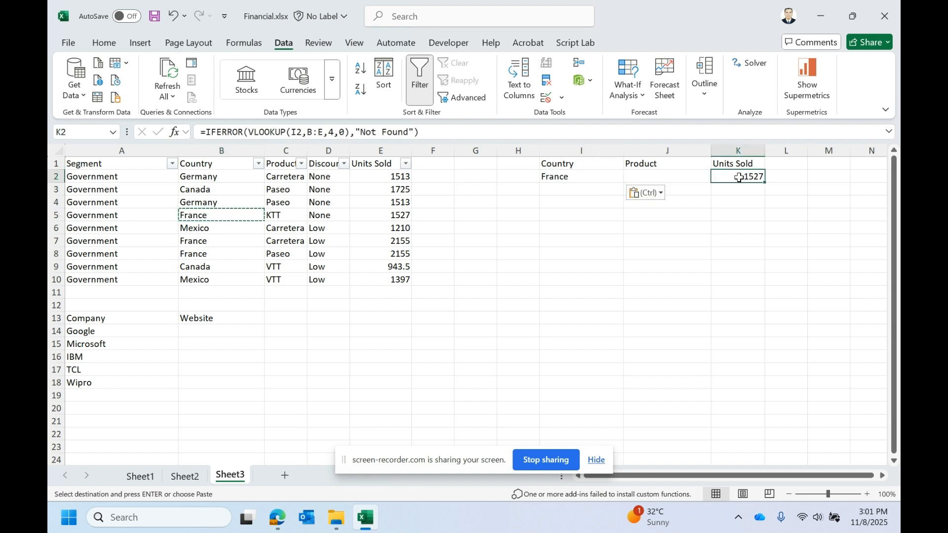
pyautogui.doubleClick(739, 179)
pyautogui.press('Escape')
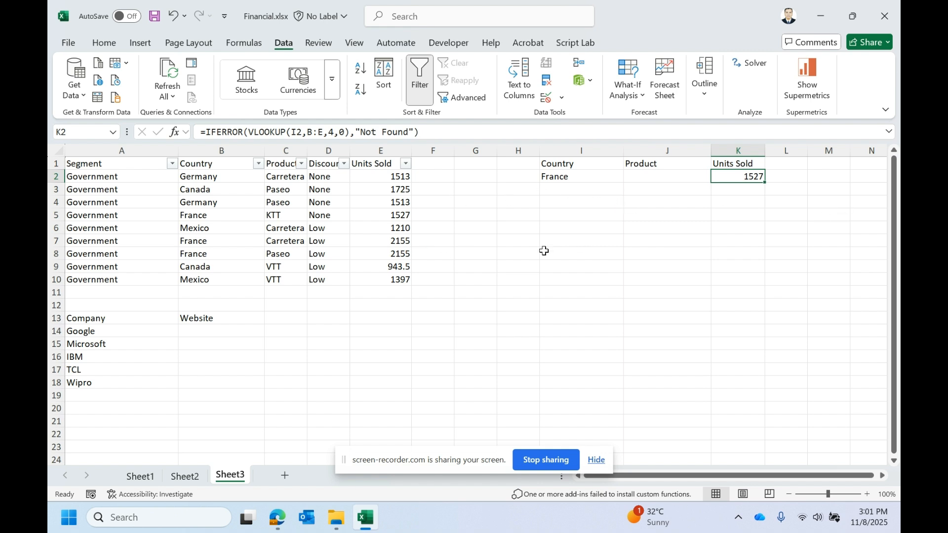
# - Enter India as the country in I2
pyautogui.click(569, 176)
pyautogui.write('In')
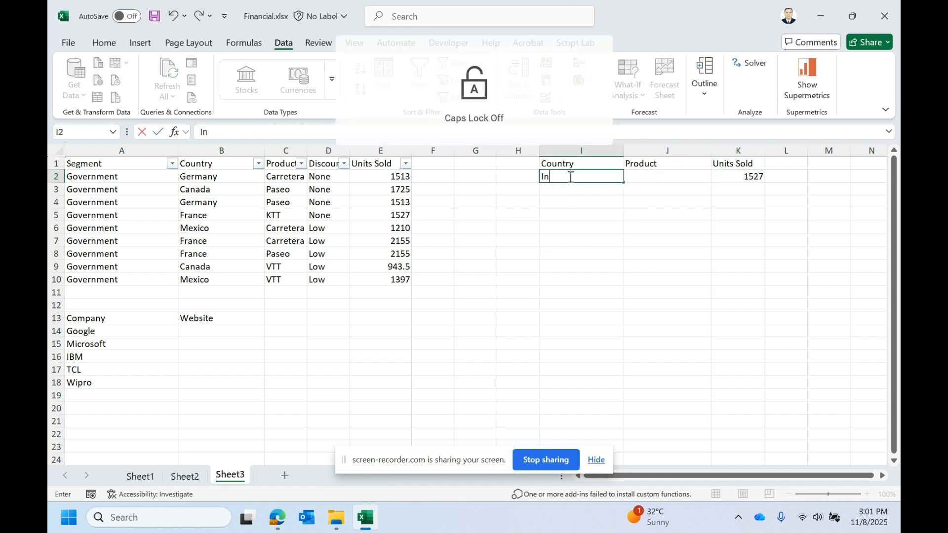
pyautogui.press('Return')
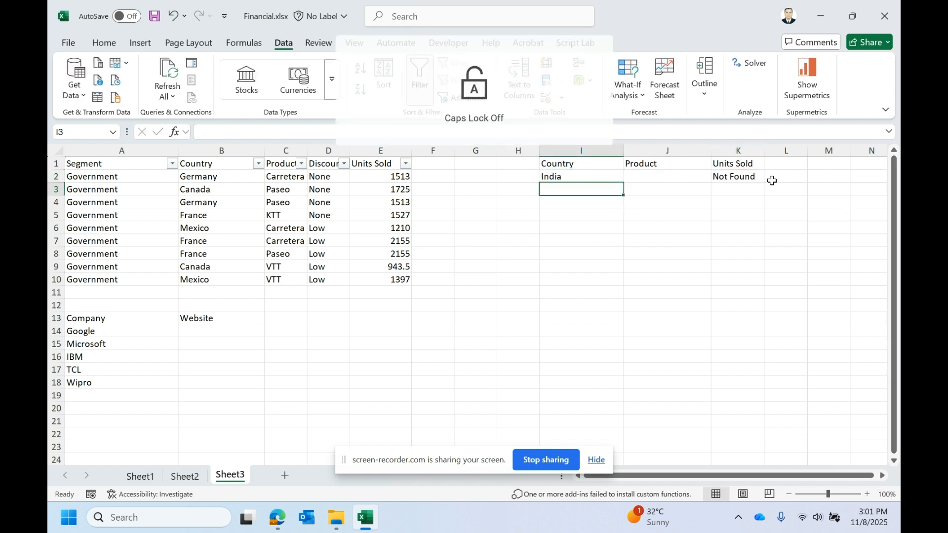
# - Enter a VLOOKUP formula in K2 that looks up I2 in columns B:E
pyautogui.click(739, 179)
pyautogui.write('v')
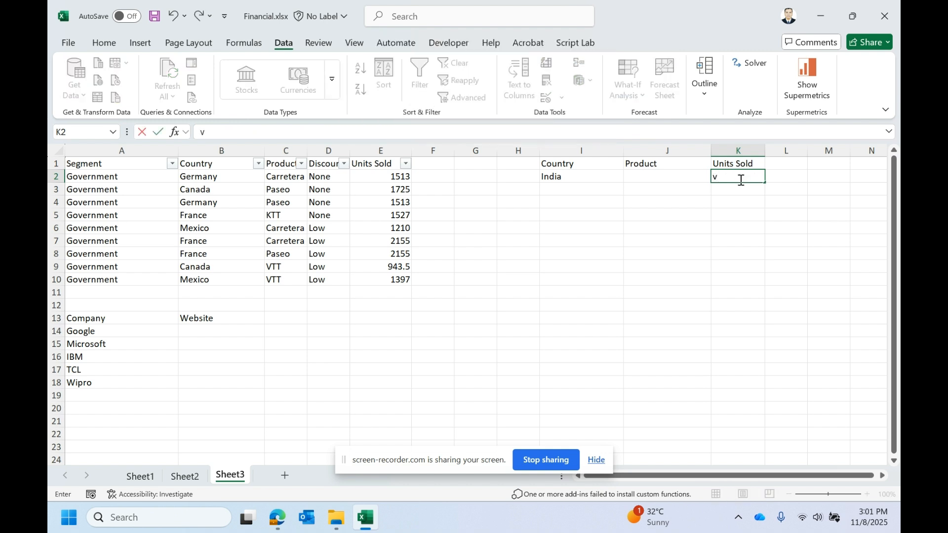
pyautogui.write('lvlo')
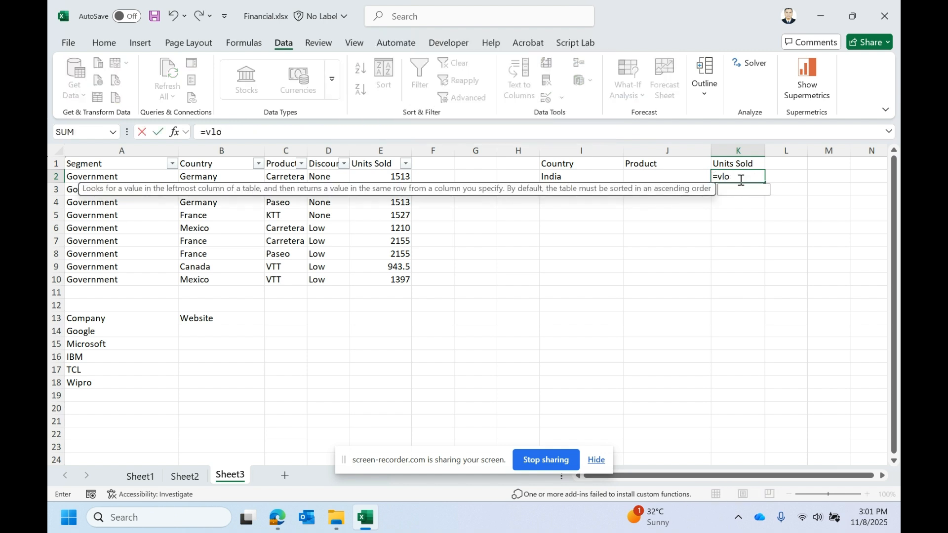
pyautogui.write('okup(')
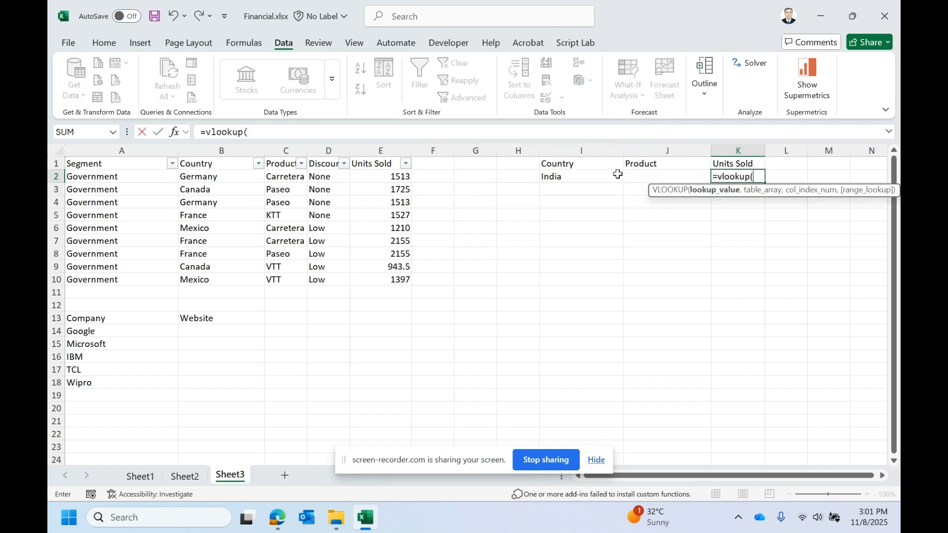
pyautogui.click(597, 181)
pyautogui.write(',')
pyautogui.moveTo(213, 150); pyautogui.dragTo(359, 167)
pyautogui.write(',')
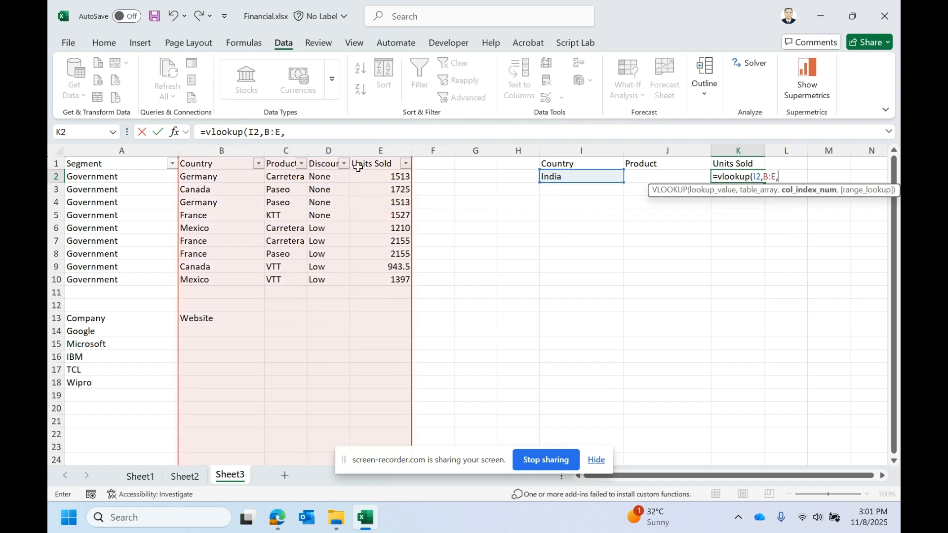
pyautogui.write('4n0')
pyautogui.press('Return')
pyautogui.press('Return')
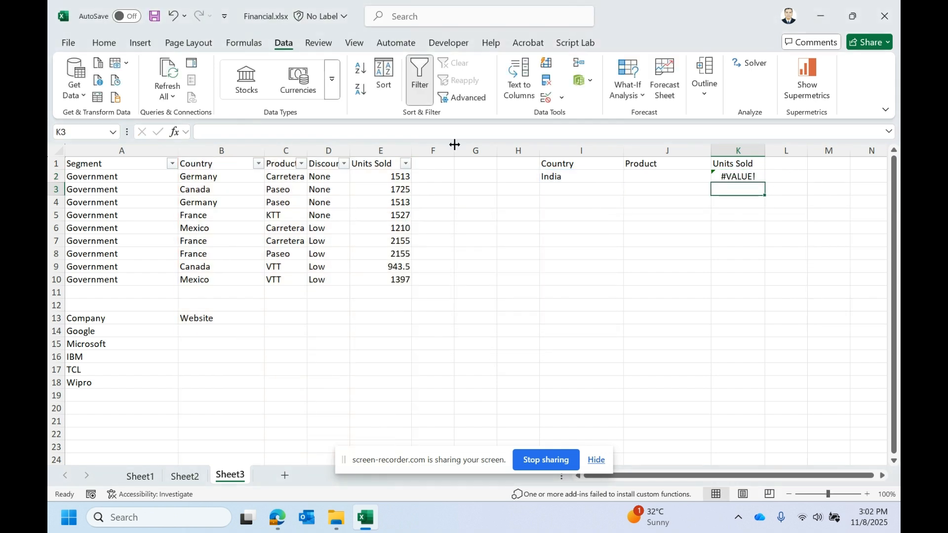
# - Correct the K2 formula to =VLOOKUP(I2,B:E,4,FALSE) with column index 4 and exact match
pyautogui.click(227, 134)
pyautogui.click(259, 135)
pyautogui.click(272, 133)
pyautogui.click(300, 133)
pyautogui.moveTo(305, 134); pyautogui.dragTo(288, 135)
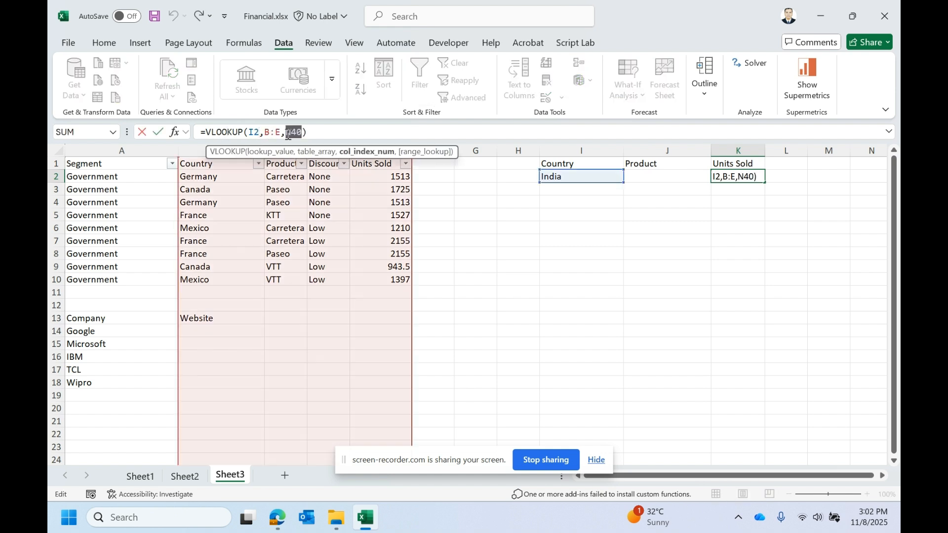
pyautogui.press('BackSpace')
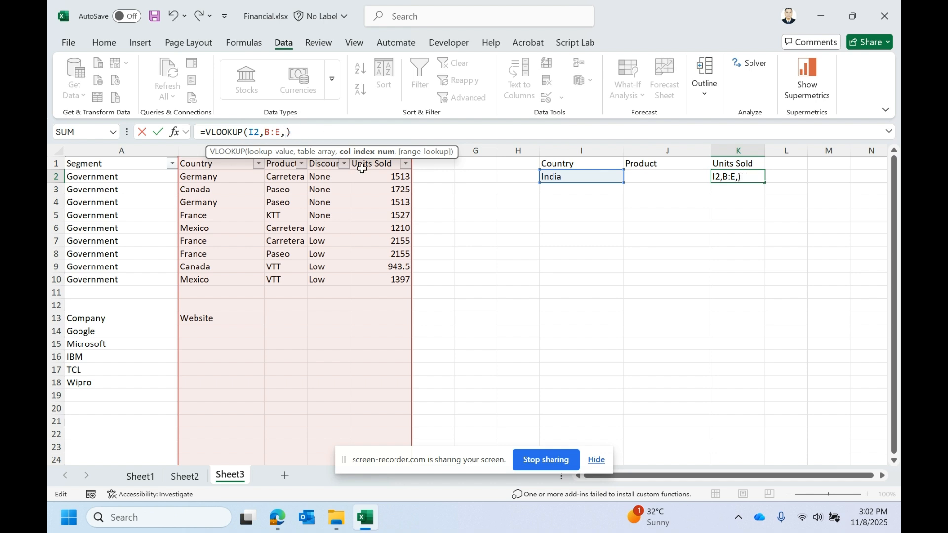
pyautogui.write('4,')
pyautogui.doubleClick(332, 169)
pyautogui.press('Return')
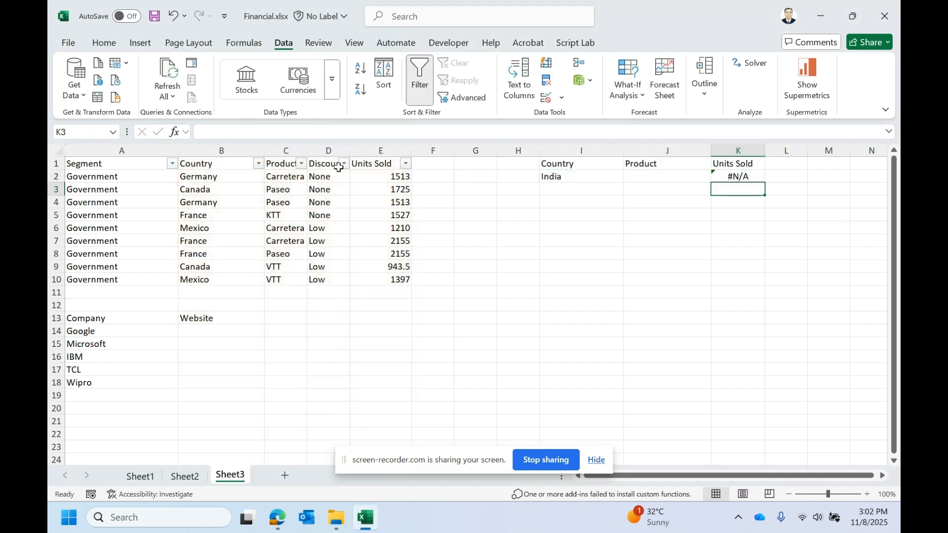
# - Wrap the K2 VLOOKUP in IFNA so it returns empty text when not found
pyautogui.click(712, 167)
pyautogui.click(713, 174)
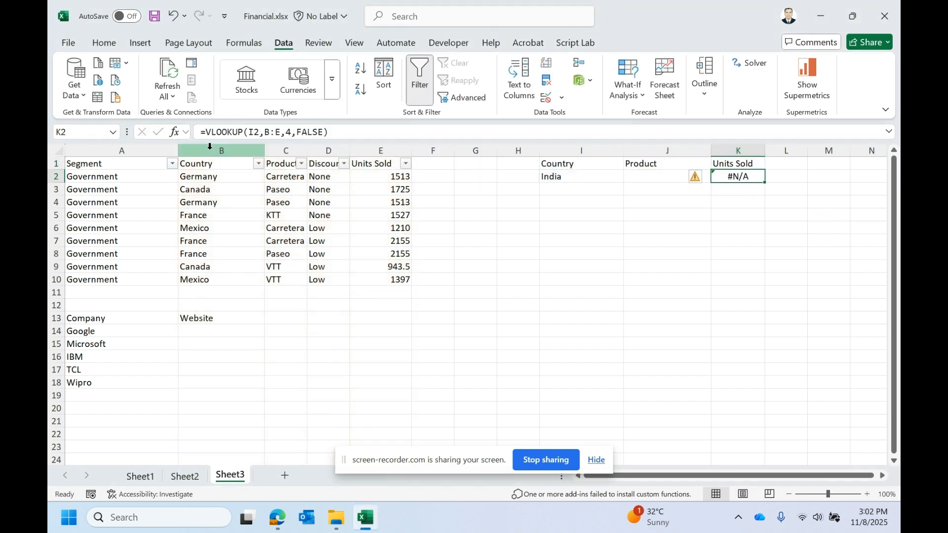
pyautogui.click(208, 134)
pyautogui.write('ifn')
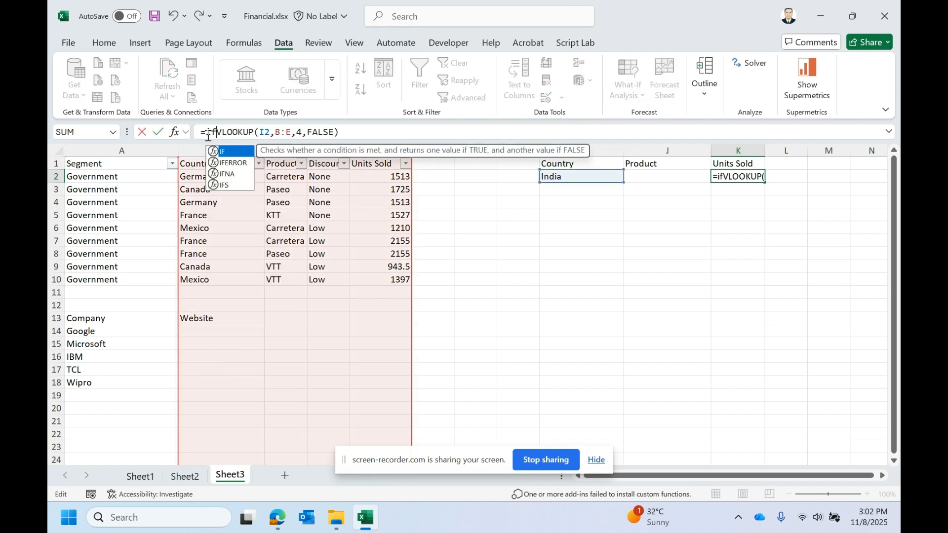
pyautogui.doubleClick(236, 154)
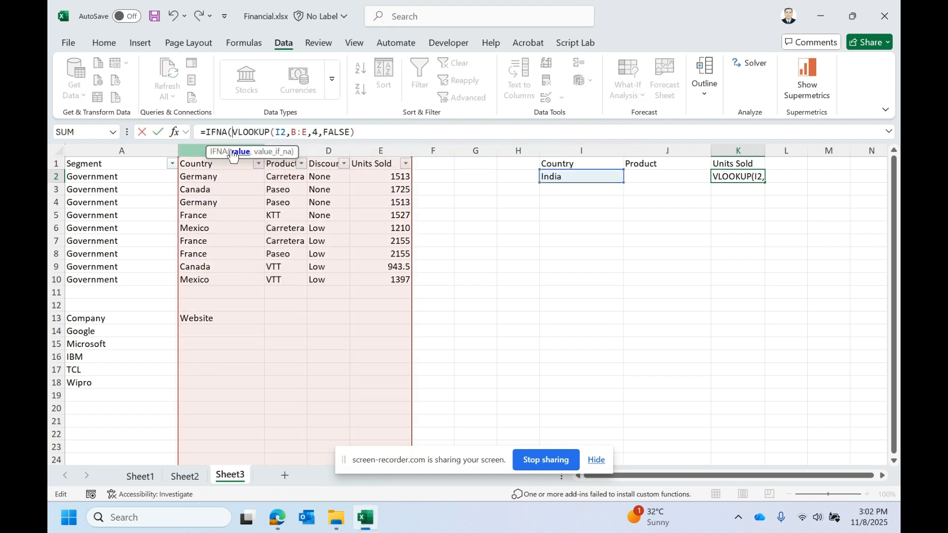
pyautogui.click(368, 132)
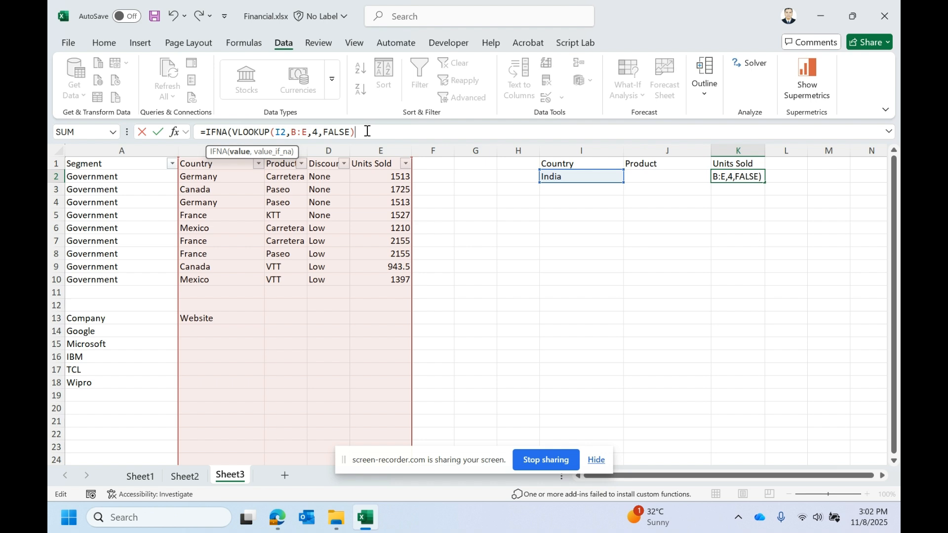
pyautogui.write(',"')
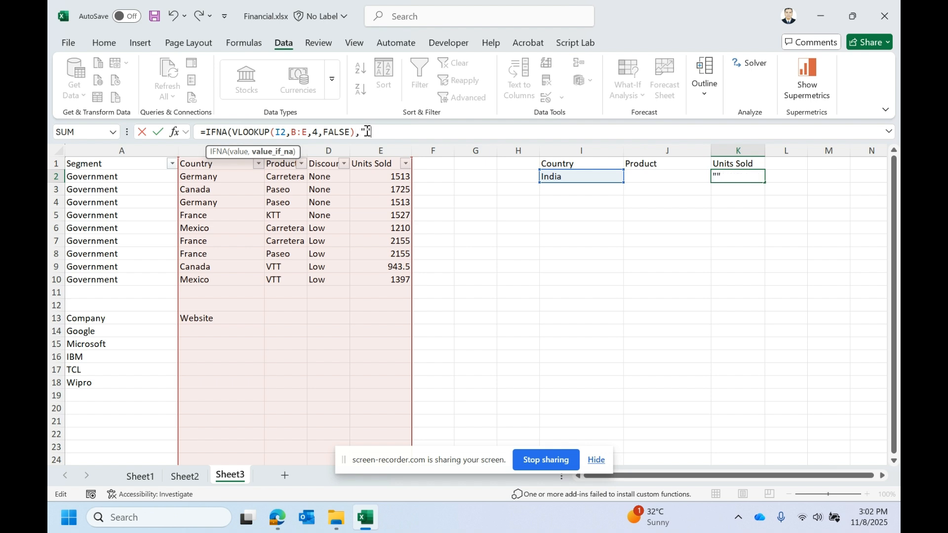
pyautogui.write('")')
pyautogui.press('Return')
# - Change the IFNA fallback value in K2 to "A"
pyautogui.click(742, 176)
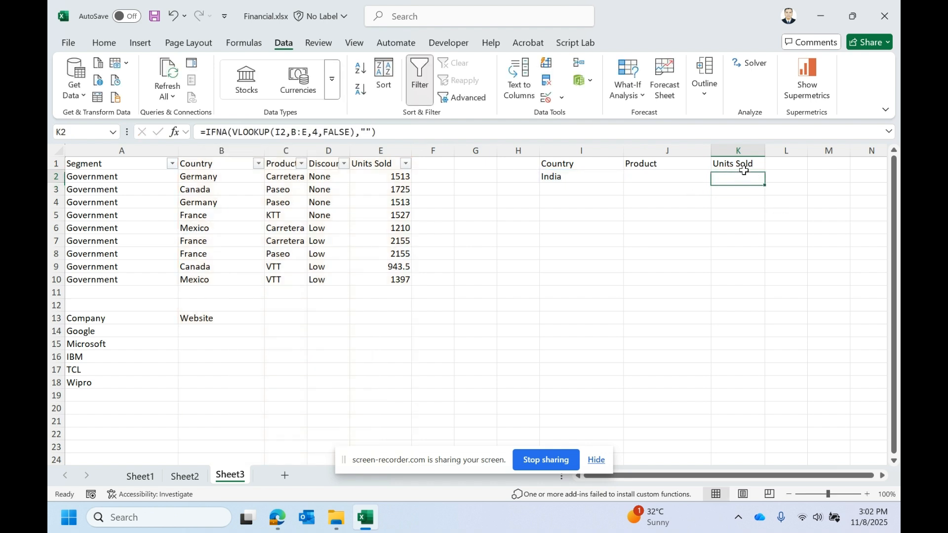
pyautogui.doubleClick(742, 177)
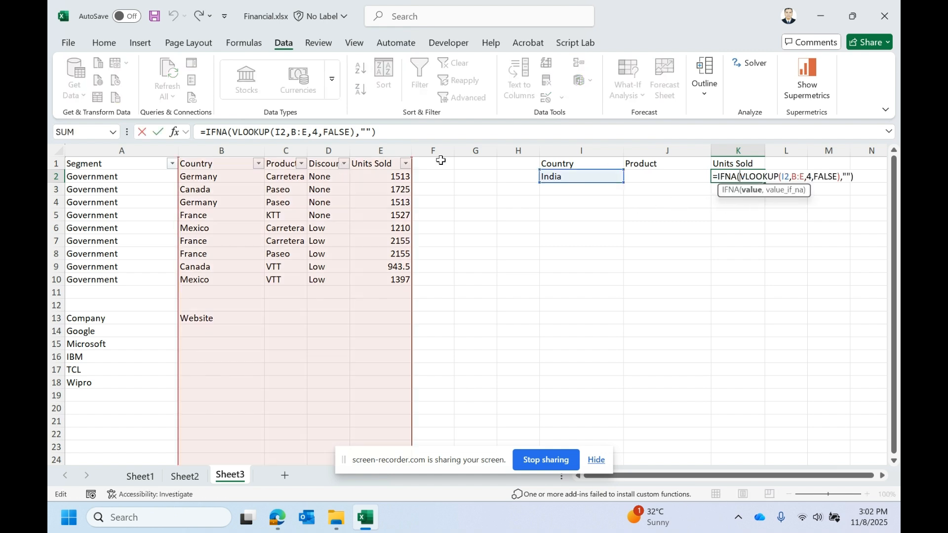
pyautogui.click(217, 134)
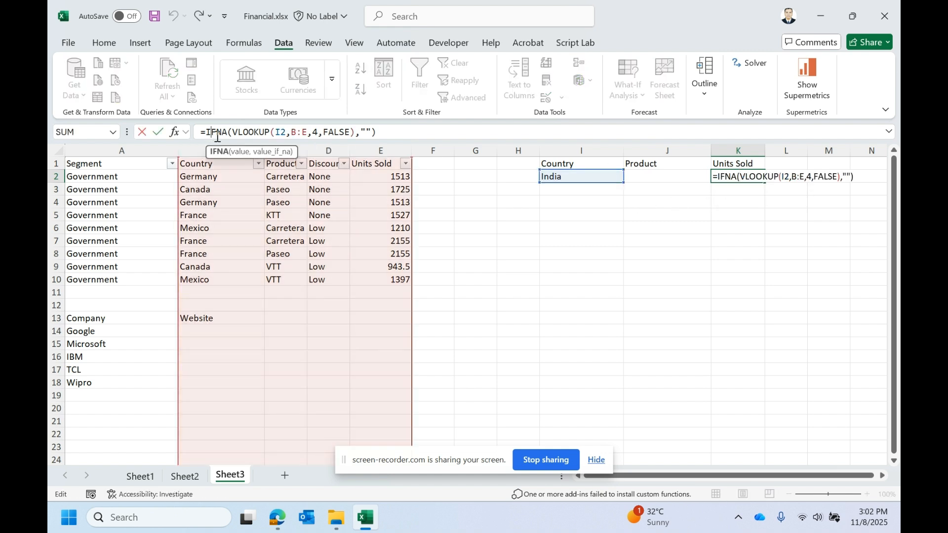
pyautogui.click(239, 152)
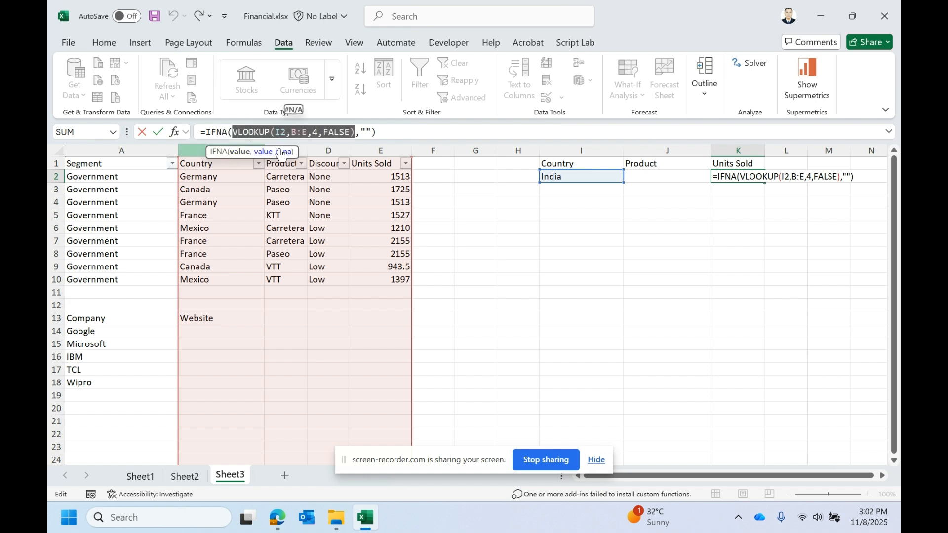
pyautogui.click(365, 132)
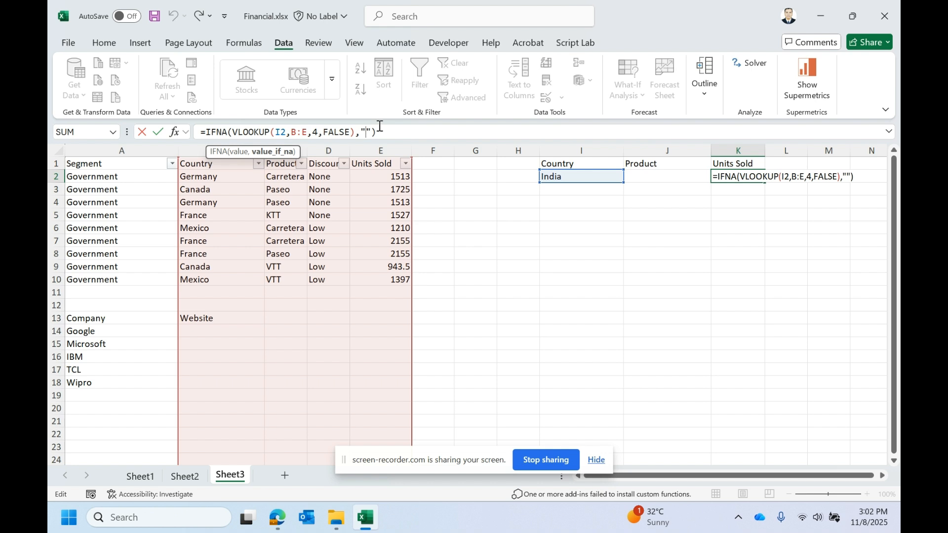
pyautogui.press('capslock')
pyautogui.write('A')
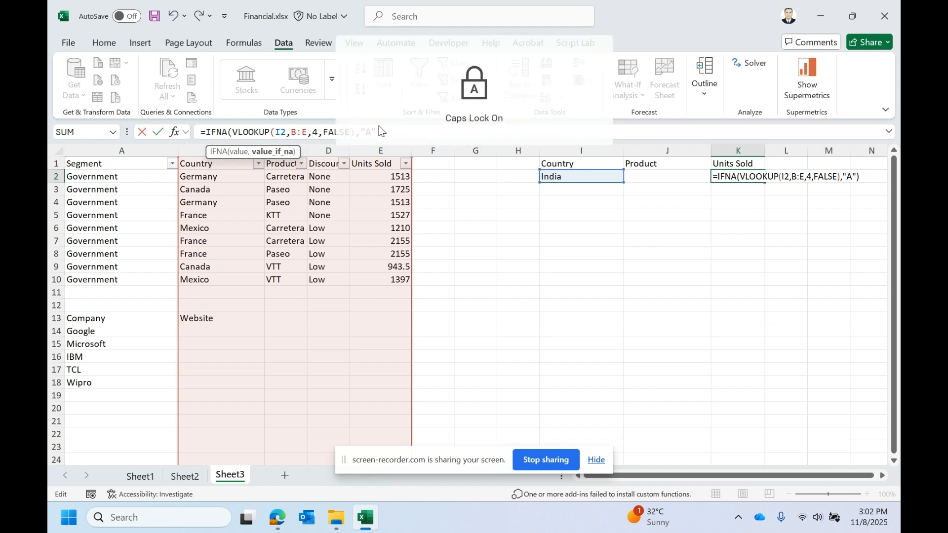
pyautogui.press('Return')
pyautogui.doubleClick(759, 176)
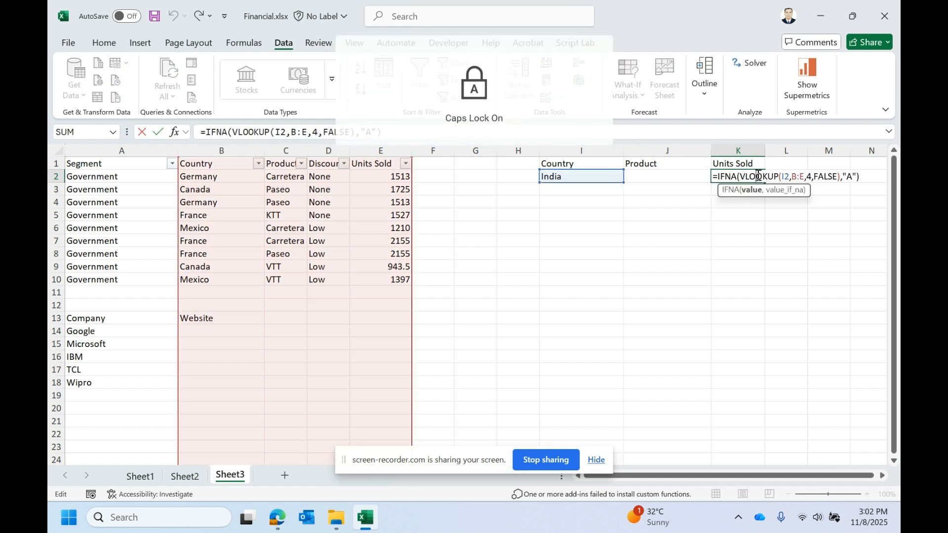
pyautogui.press('Escape')
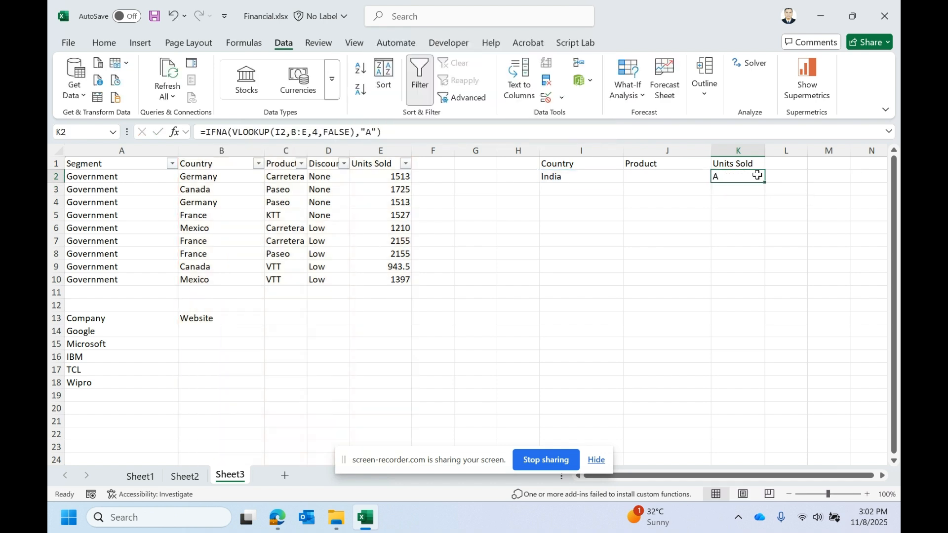
# - Review the AND function's syntax in the Sheet2 function reference
pyautogui.click(184, 475)
pyautogui.moveTo(89, 215); pyautogui.dragTo(218, 204)
pyautogui.click(131, 210)
pyautogui.moveTo(95, 214)
pyautogui.mouseDown()
pyautogui.moveTo(98, 223)
pyautogui.moveTo(169, 225)
pyautogui.moveTo(83, 225)
pyautogui.mouseUp()
pyautogui.click(139, 216)
pyautogui.write('F')
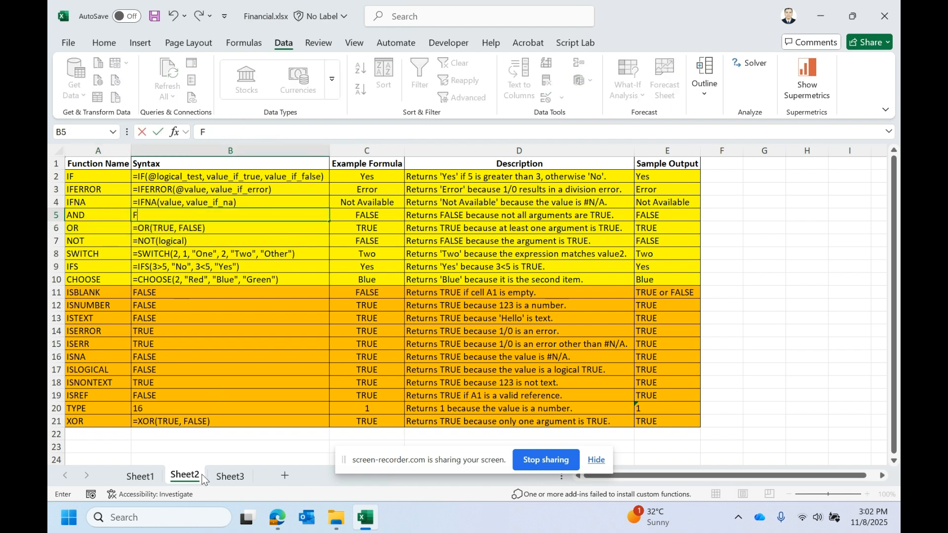
pyautogui.press('Escape')
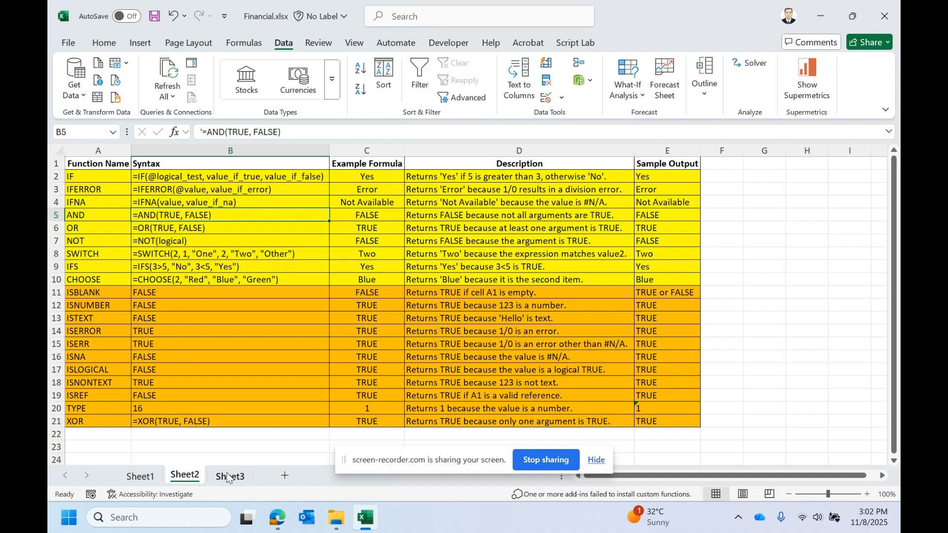
pyautogui.click(90, 215)
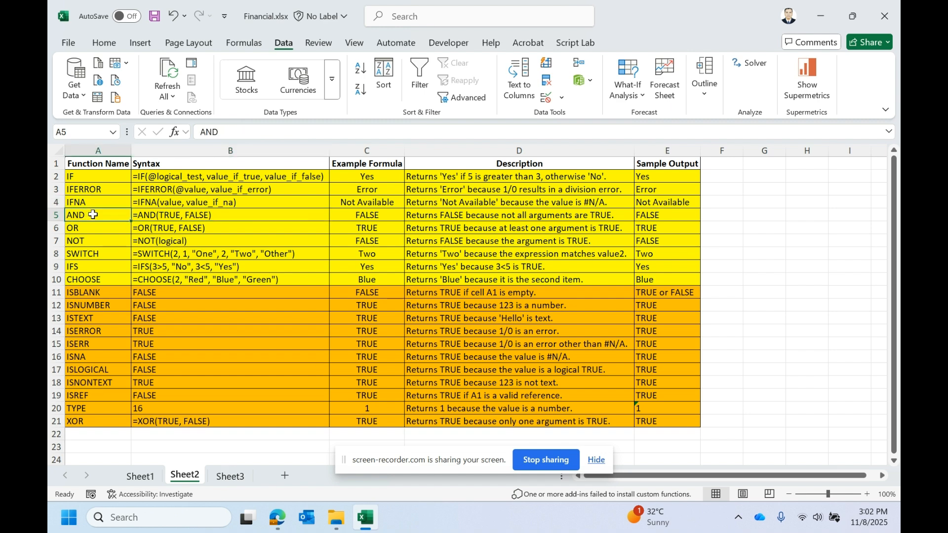
pyautogui.moveTo(90, 215); pyautogui.dragTo(132, 210)
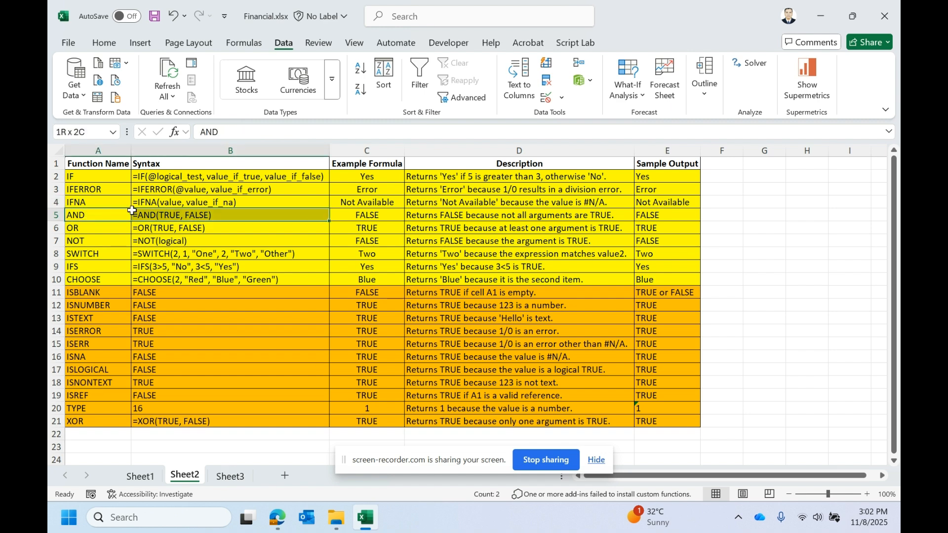
pyautogui.moveTo(132, 211); pyautogui.dragTo(132, 210)
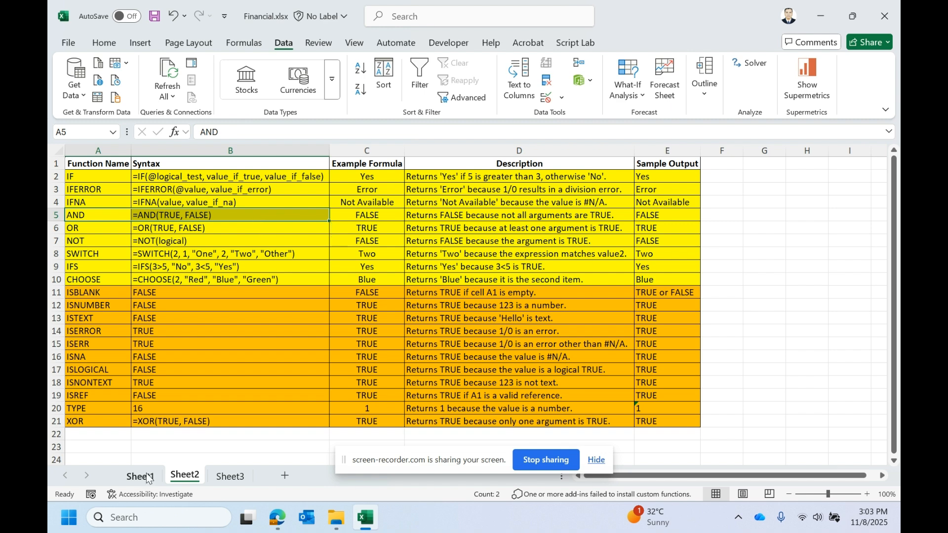
# - Start an AND formula in K2 on Sheet3 with the condition I2="INDIA"
pyautogui.click(230, 476)
pyautogui.press('F2')
pyautogui.press('Escape')
pyautogui.write('=')
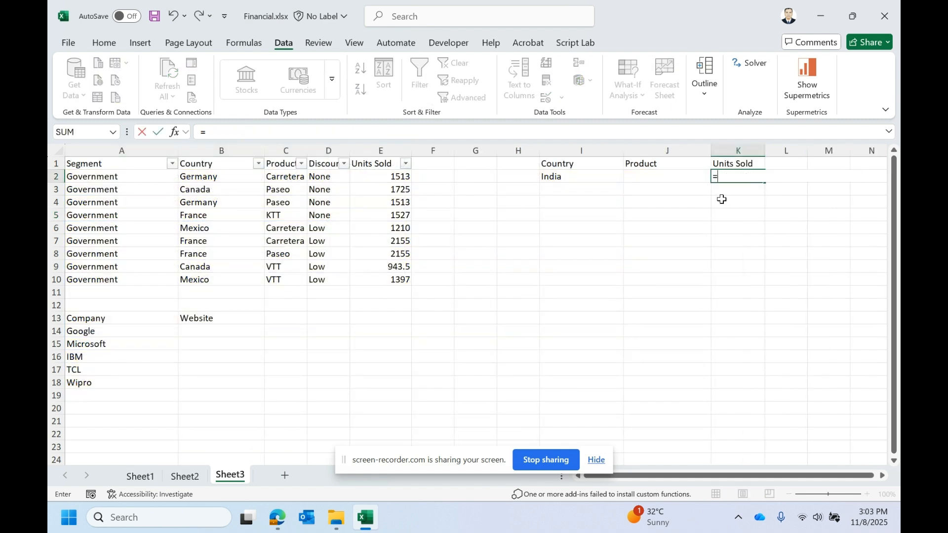
pyautogui.write('AND(')
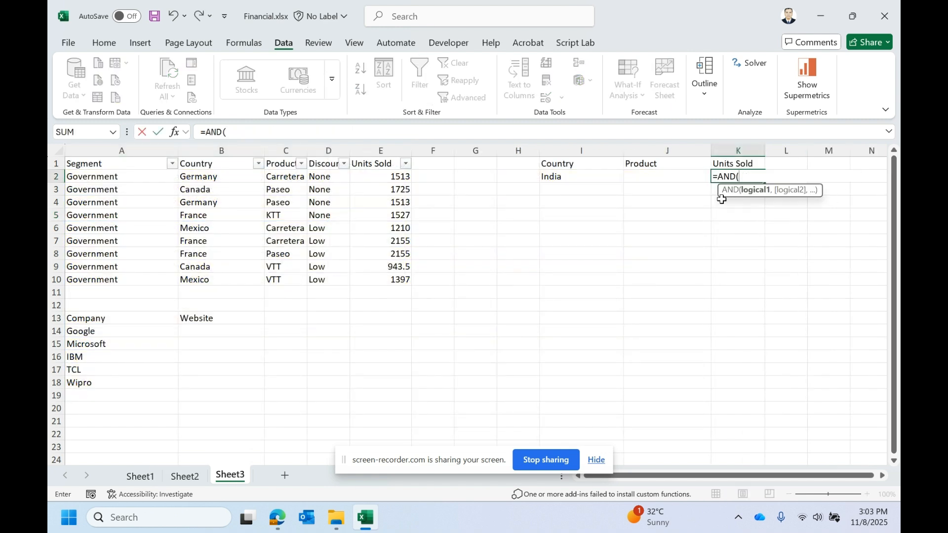
pyautogui.click(571, 178)
pyautogui.write('="INDIA"')
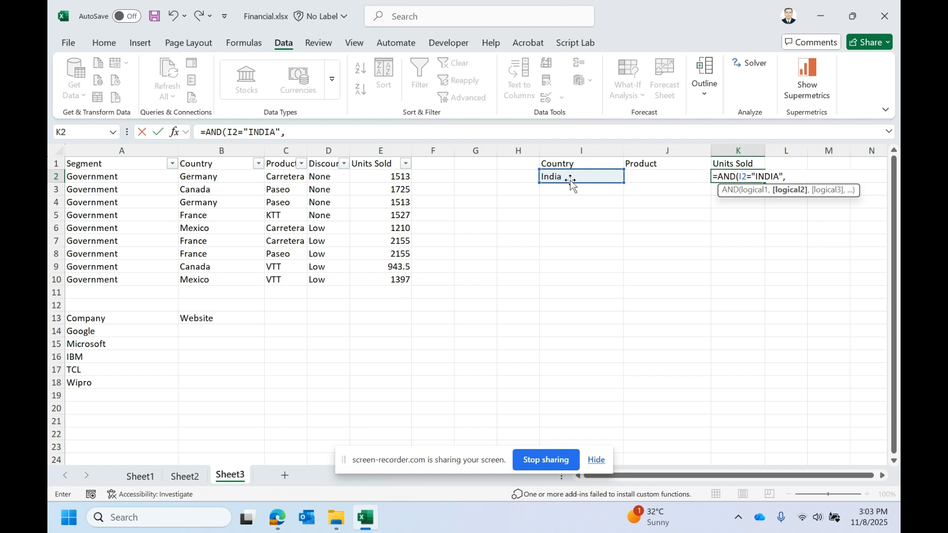
pyautogui.write(',')
# - Add the conditions B2="GERMANY" and B5="NP" to the AND formula and enter it
pyautogui.click(225, 177)
pyautogui.write('=')
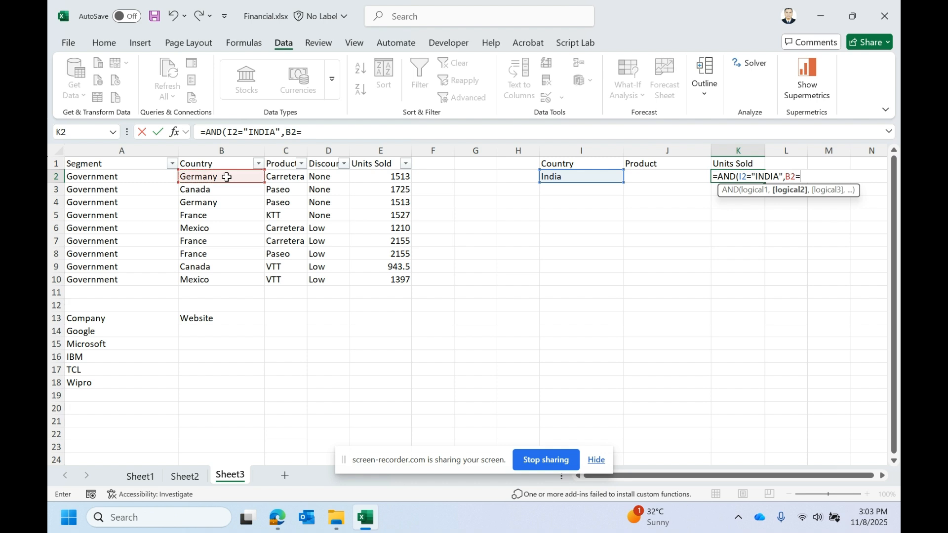
pyautogui.write('"GERMANY",')
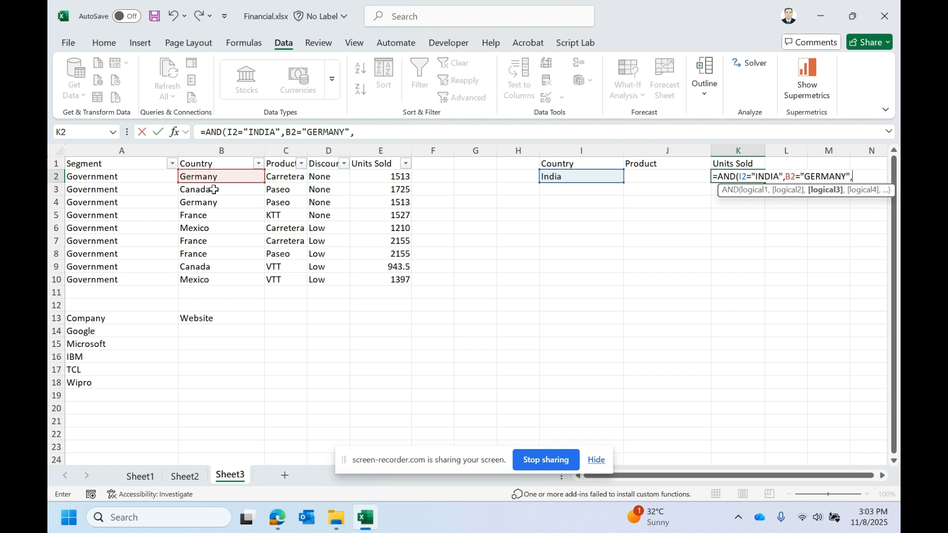
pyautogui.click(206, 214)
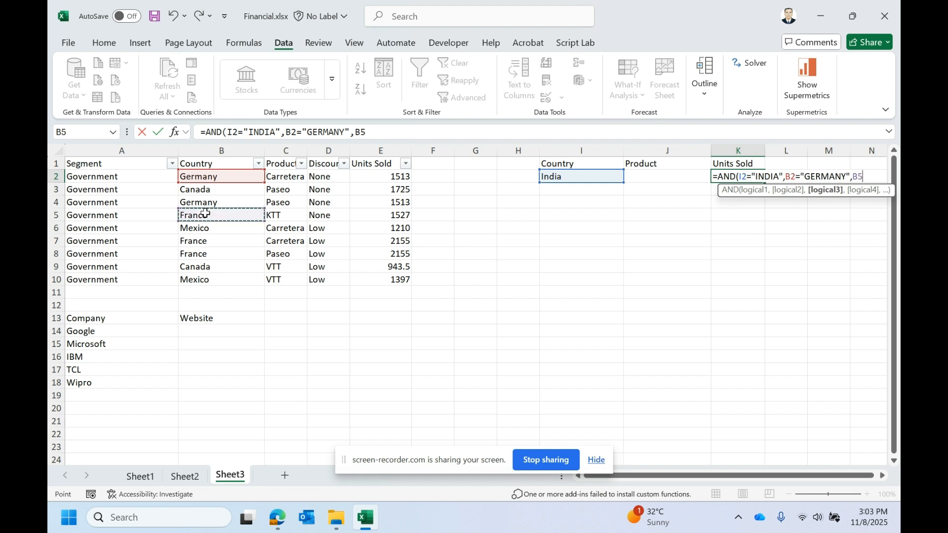
pyautogui.write('="N')
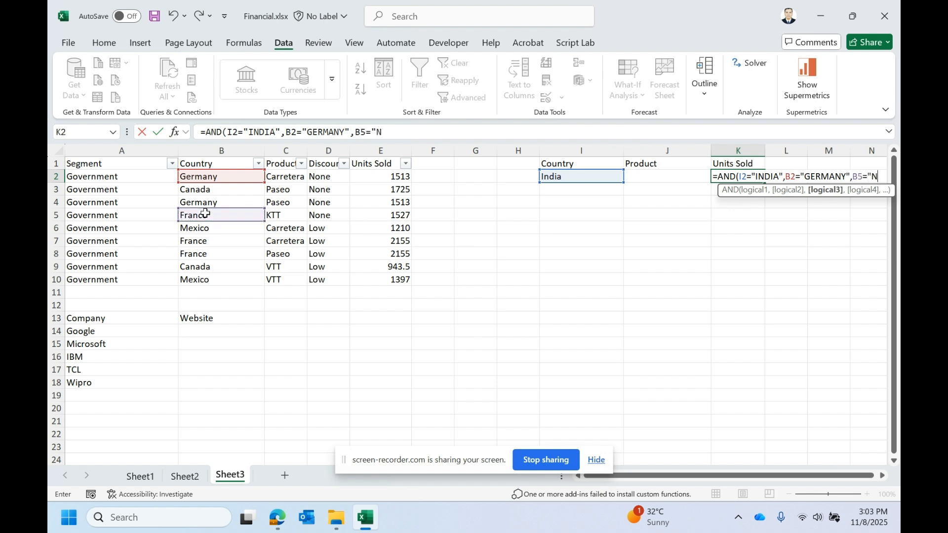
pyautogui.write('P")')
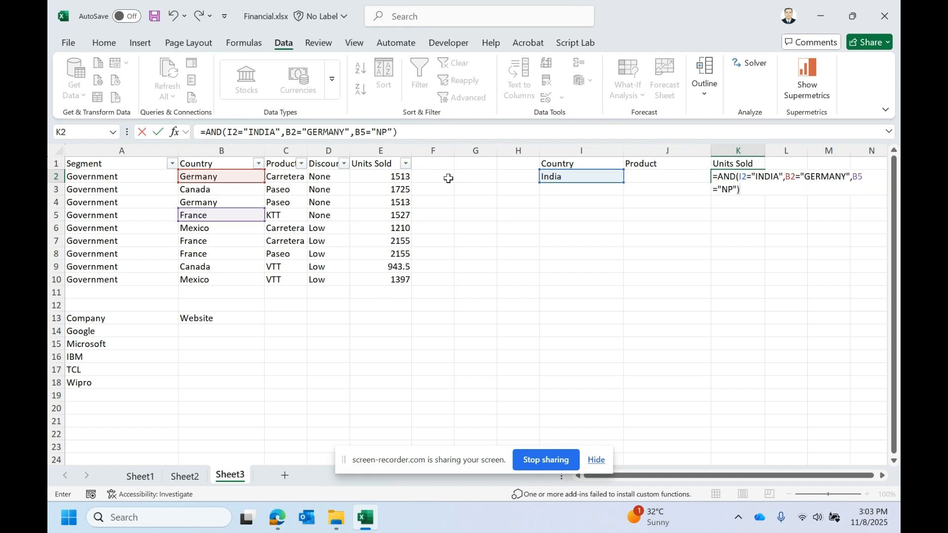
pyautogui.press('Return')
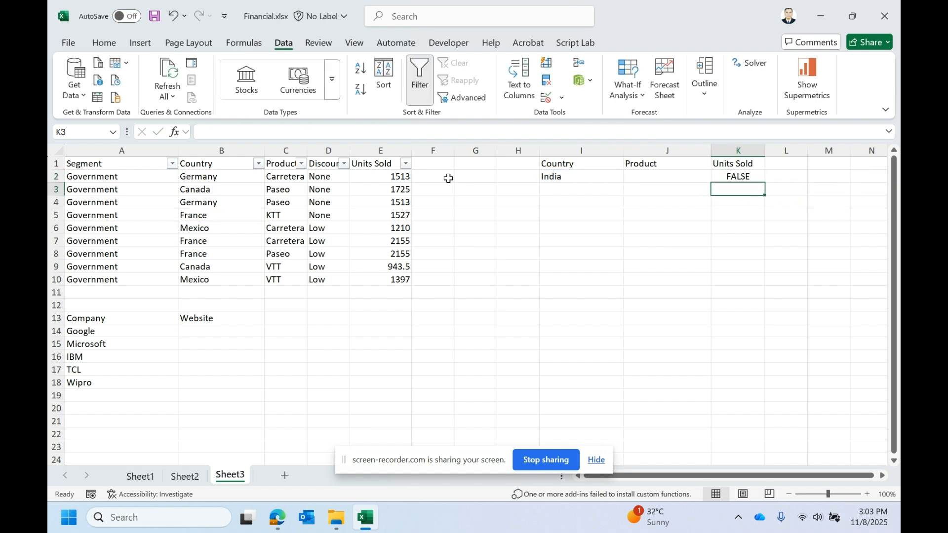
# - Remove the B5="NP" condition from the AND formula in K2 and enter it
pyautogui.click(726, 176)
pyautogui.doubleClick(361, 133)
pyautogui.moveTo(350, 134); pyautogui.dragTo(396, 135)
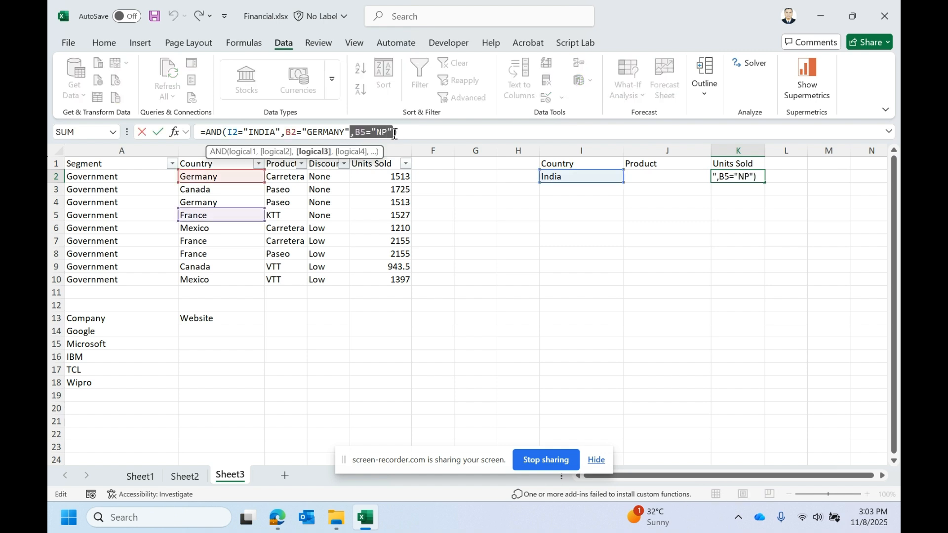
pyautogui.press('BackSpace')
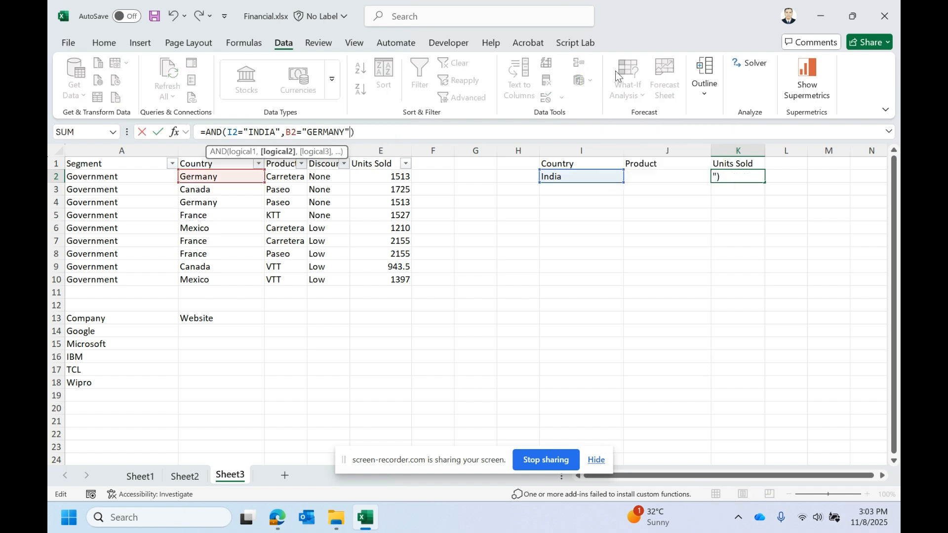
pyautogui.press('Left')
pyautogui.press('Left')
pyautogui.press('Left')
pyautogui.press('Left')
pyautogui.press('Left')
pyautogui.press('Left')
pyautogui.press('Left')
pyautogui.press('Left')
pyautogui.press('Left')
pyautogui.press('Left')
pyautogui.press('Left')
pyautogui.press('Left')
pyautogui.press('Left')
pyautogui.press('Left')
pyautogui.press('Left')
pyautogui.press('Left')
pyautogui.press('Left')
pyautogui.press('Left')
pyautogui.press('Left')
pyautogui.press('Left')
pyautogui.click(308, 133)
pyautogui.press('Return')
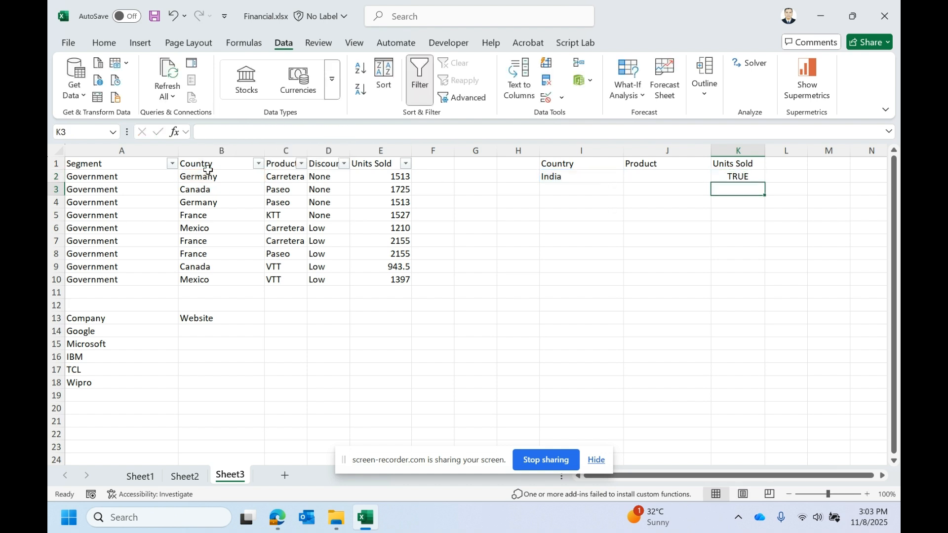
# - Review the OR function's syntax in the Sheet2 function reference
pyautogui.doubleClick(749, 176)
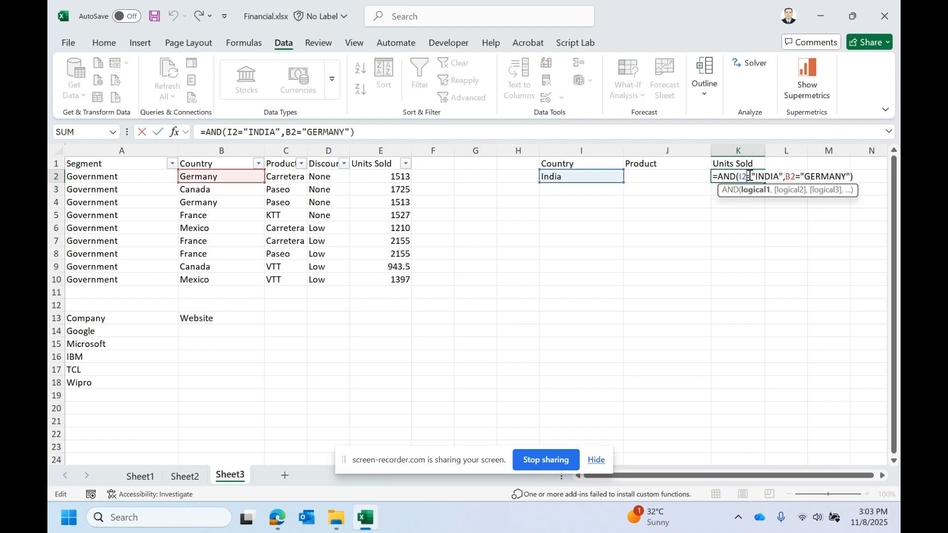
pyautogui.press('Escape')
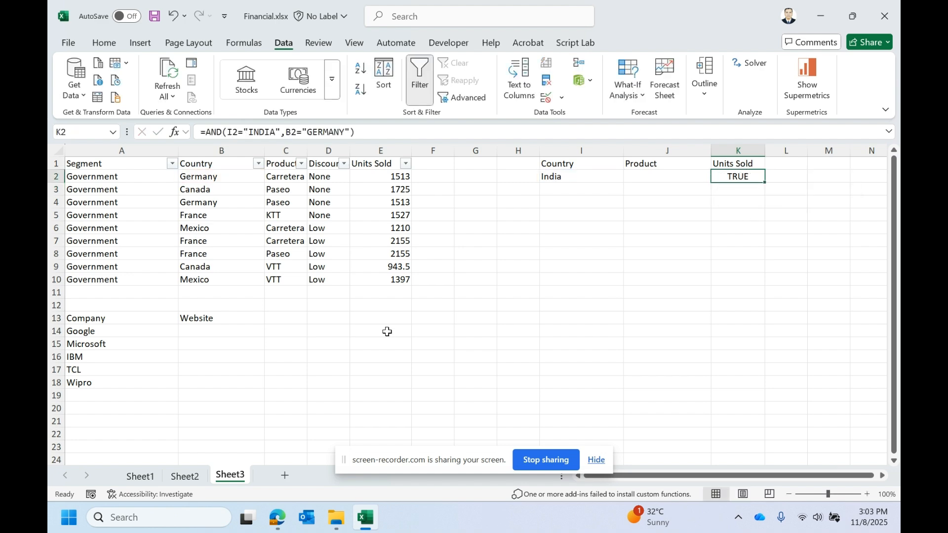
pyautogui.click(184, 476)
pyautogui.click(88, 215)
pyautogui.click(74, 241)
pyautogui.click(125, 228)
pyautogui.moveTo(124, 228); pyautogui.dragTo(222, 228)
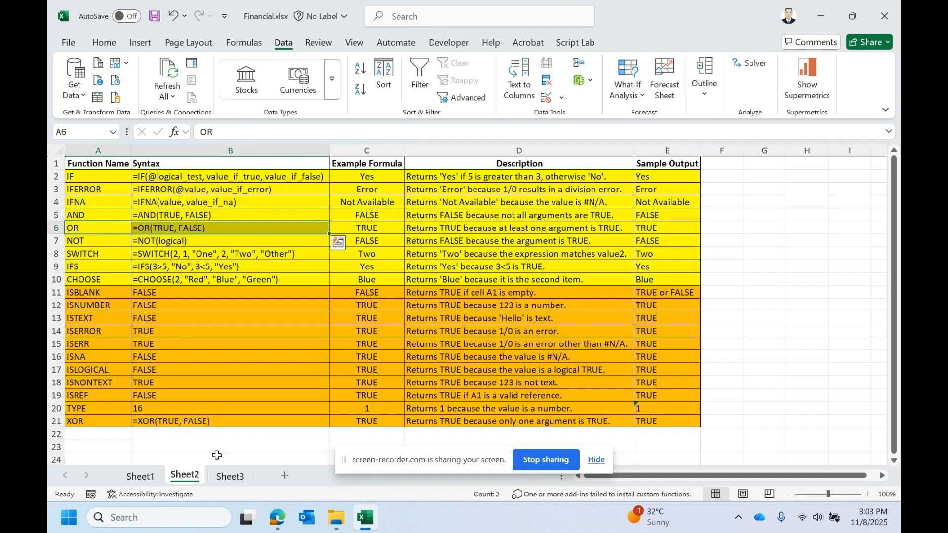
pyautogui.click(231, 476)
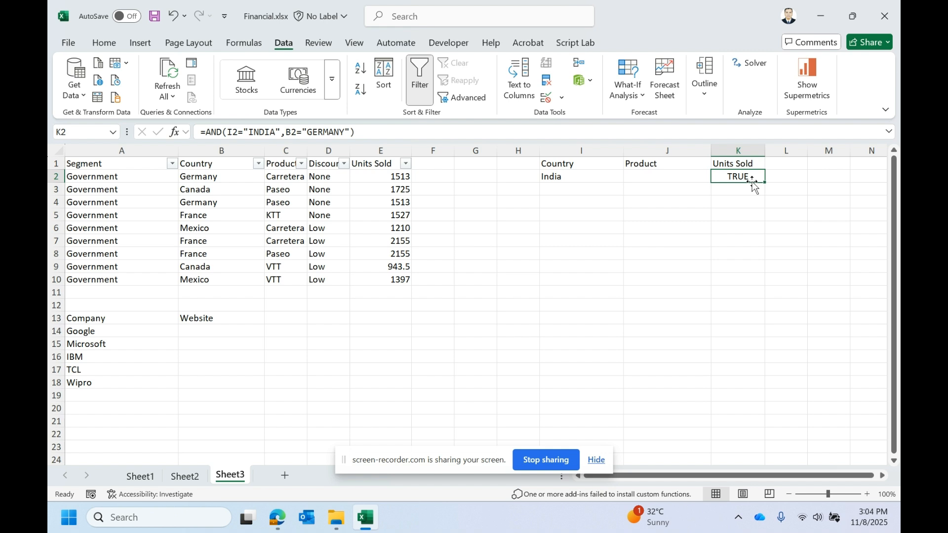
# - Start an OR formula in K2 on Sheet3 with the condition I2="INDIA"
pyautogui.write('=OR(')
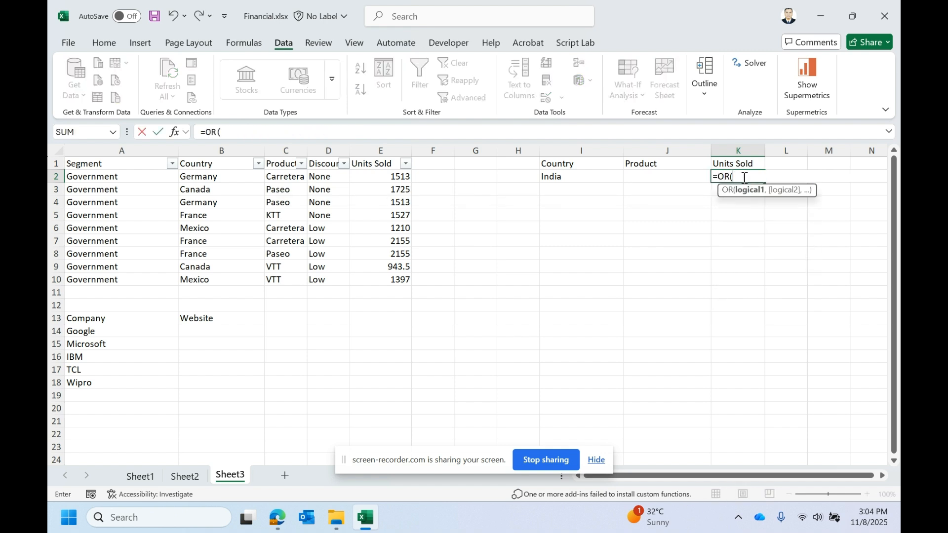
pyautogui.click(583, 177)
pyautogui.write('="INDIA"')
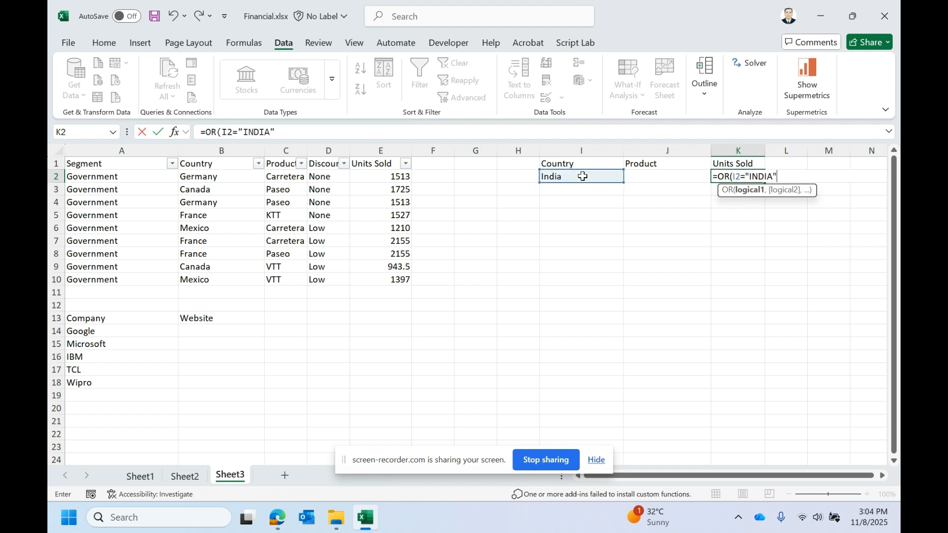
pyautogui.write(',')
# - Add the condition B2="NEPAL" to the OR formula and enter it
pyautogui.click(201, 180)
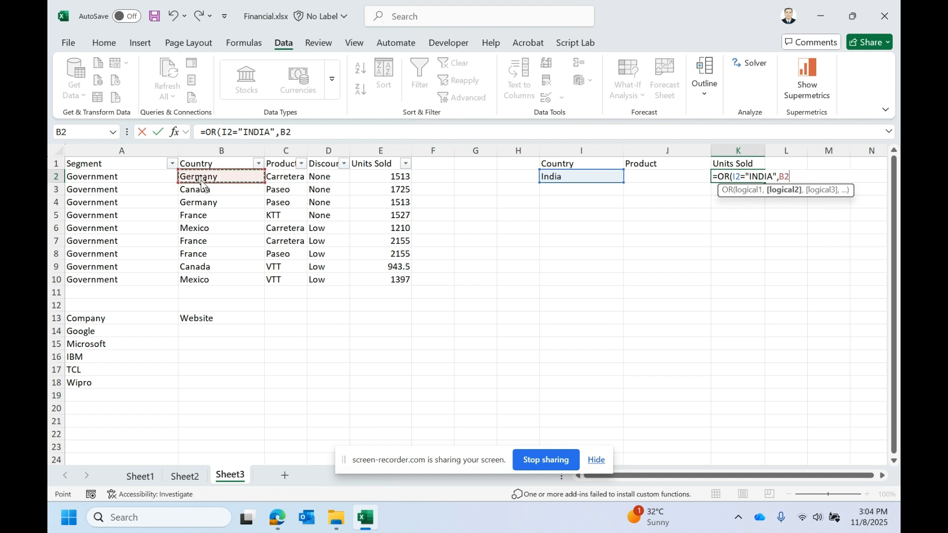
pyautogui.write('="NEPAL")')
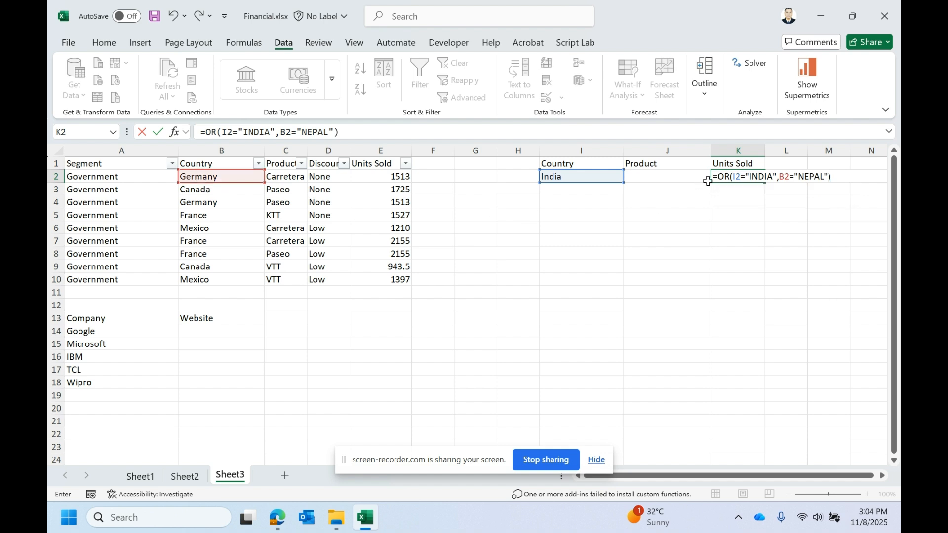
pyautogui.moveTo(764, 174); pyautogui.dragTo(730, 177)
pyautogui.doubleClick(801, 177)
pyautogui.doubleClick(762, 177)
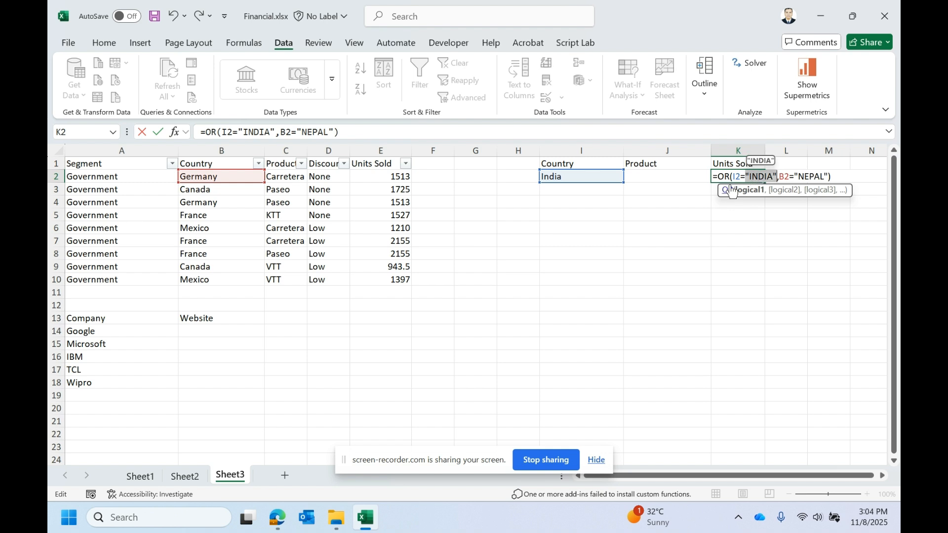
pyautogui.press('Return')
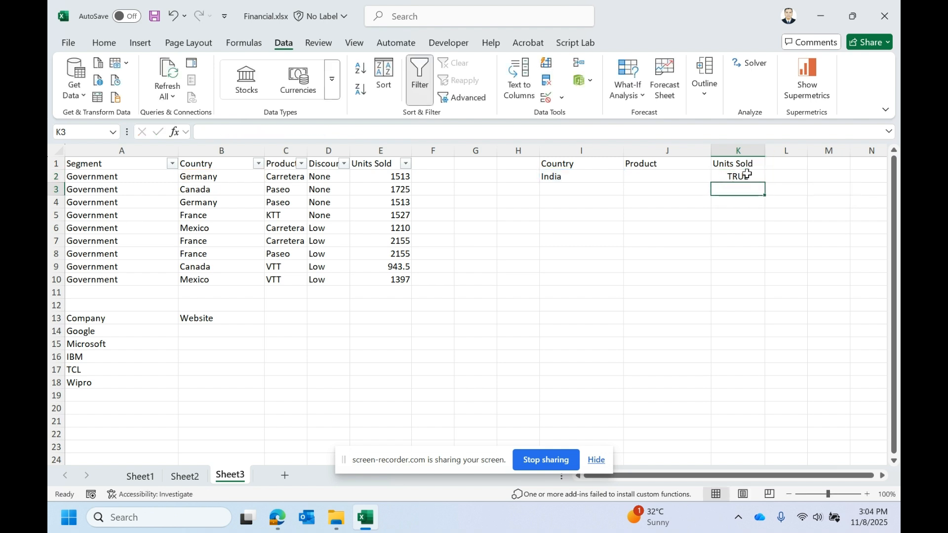
# - Change the first OR condition in K2 to I2="IN"
pyautogui.click(733, 178)
pyautogui.click(262, 133)
pyautogui.doubleClick(261, 132)
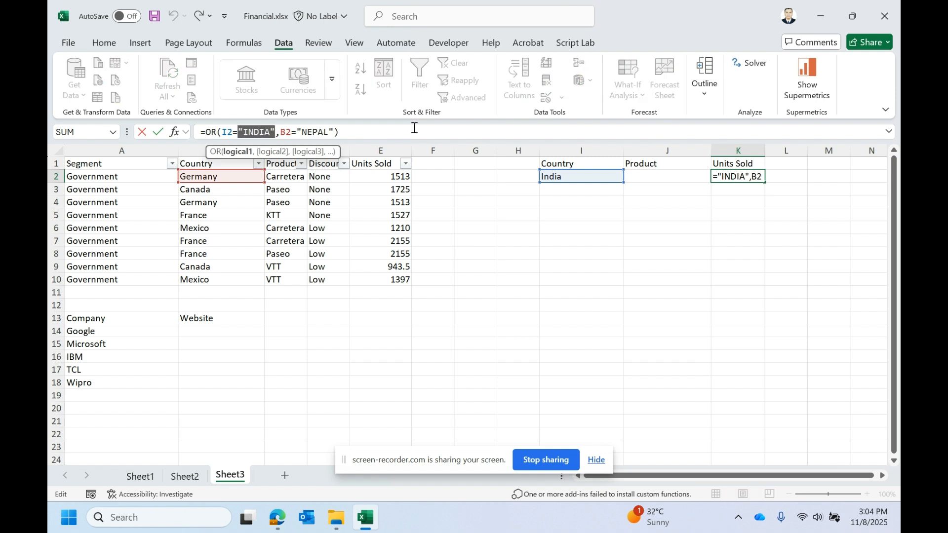
pyautogui.click(272, 135)
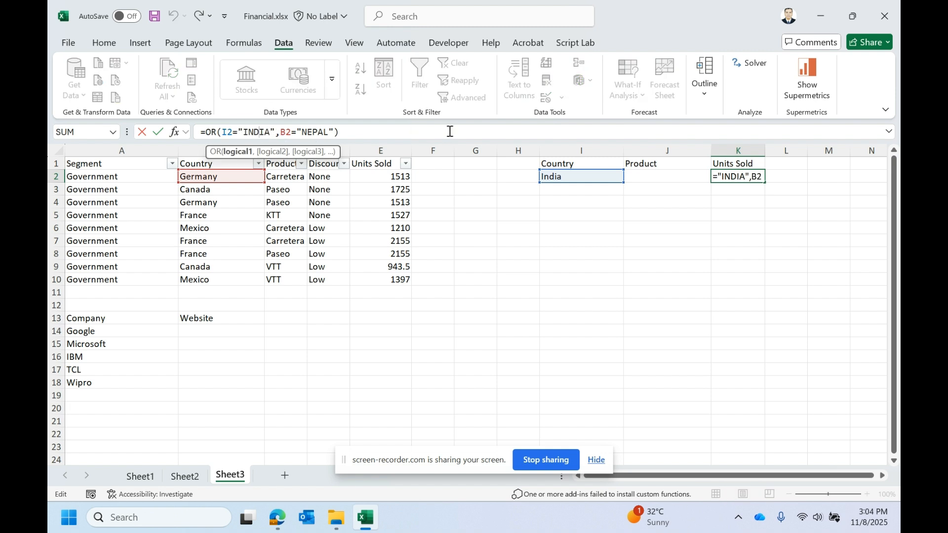
pyautogui.press('BackSpace')
pyautogui.press('BackSpace')
pyautogui.press('Delete')
pyautogui.press('Delete')
pyautogui.write('N')
pyautogui.press('Return')
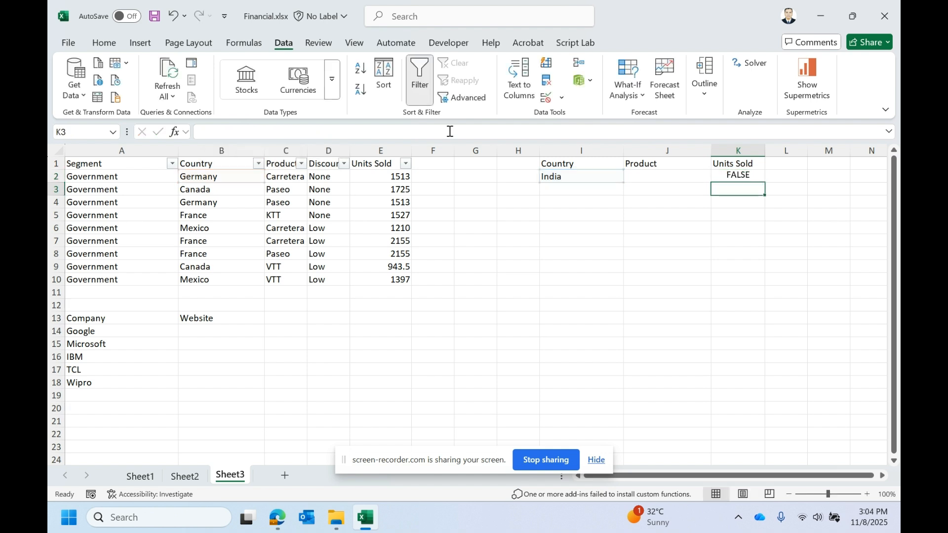
# - Review the NOT function's syntax in the Sheet2 function reference
pyautogui.click(739, 176)
pyautogui.doubleClick(745, 177)
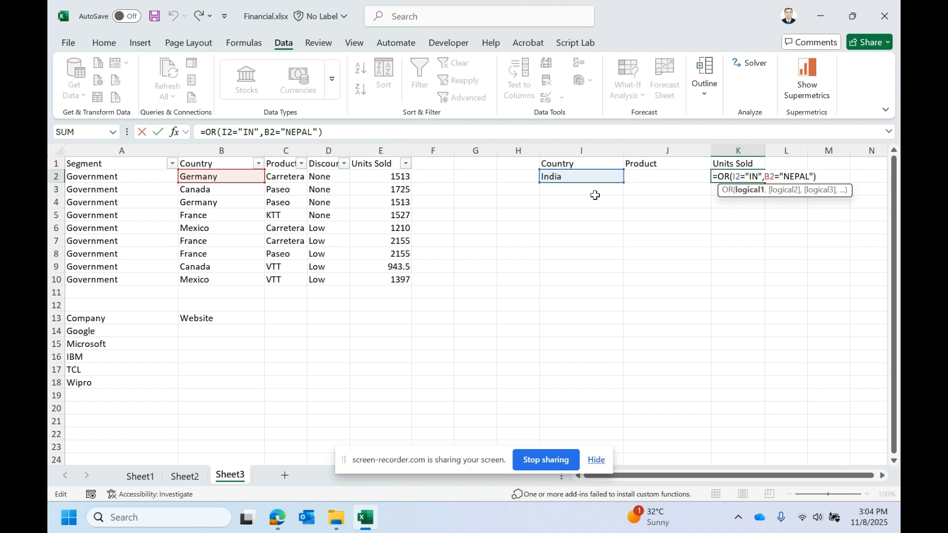
pyautogui.press('Escape')
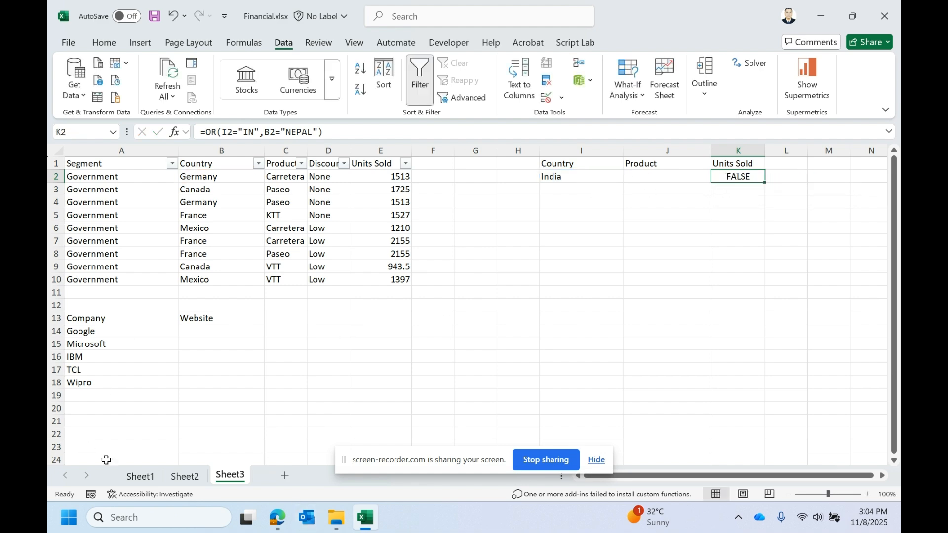
pyautogui.click(185, 476)
pyautogui.click(91, 243)
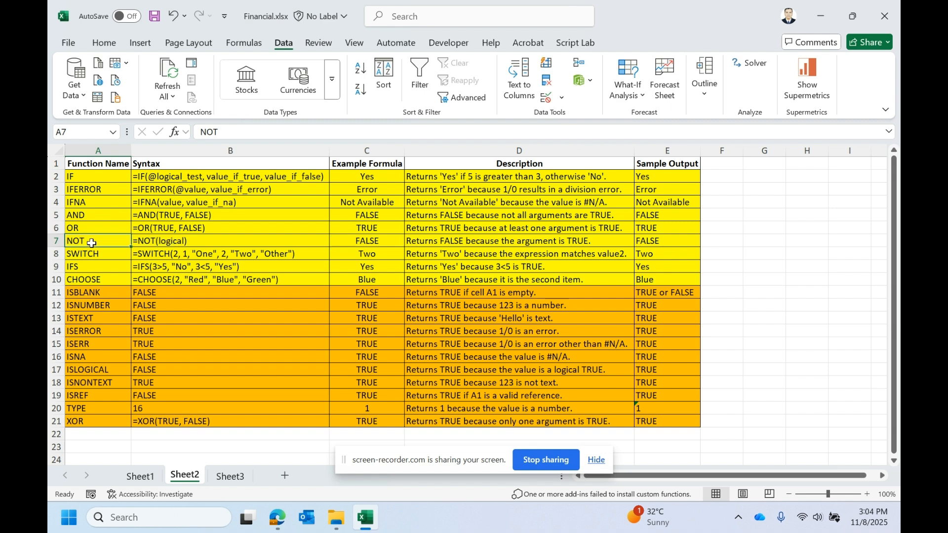
pyautogui.moveTo(86, 240); pyautogui.dragTo(155, 240)
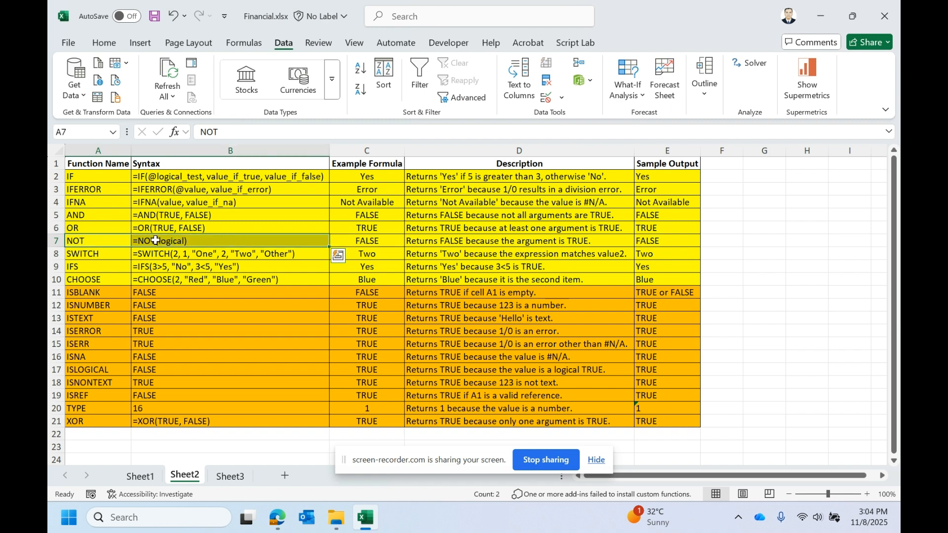
pyautogui.click(122, 243)
pyautogui.click(230, 476)
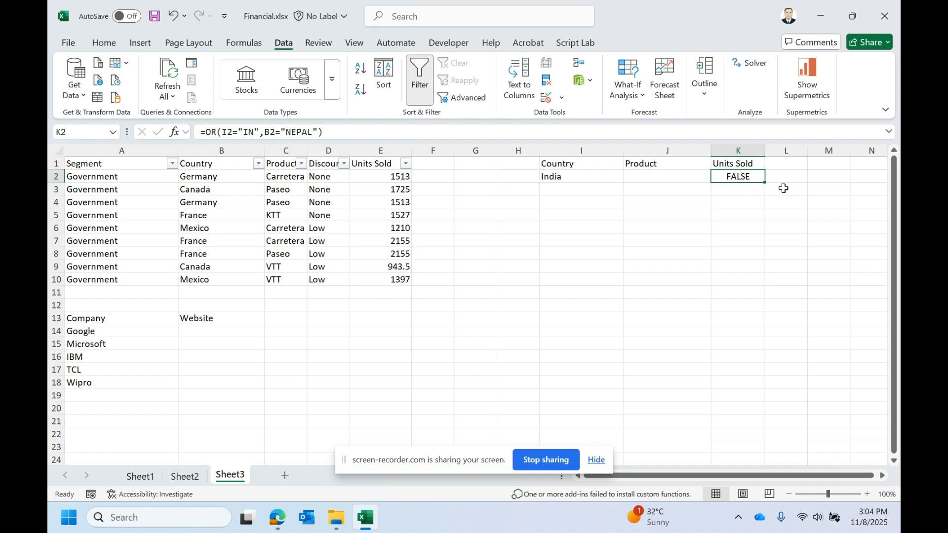
# - Wrap K2's OR formula in a NOT function and enter it
pyautogui.click(207, 129)
pyautogui.write('NOT(')
pyautogui.click(356, 132)
pyautogui.write(')')
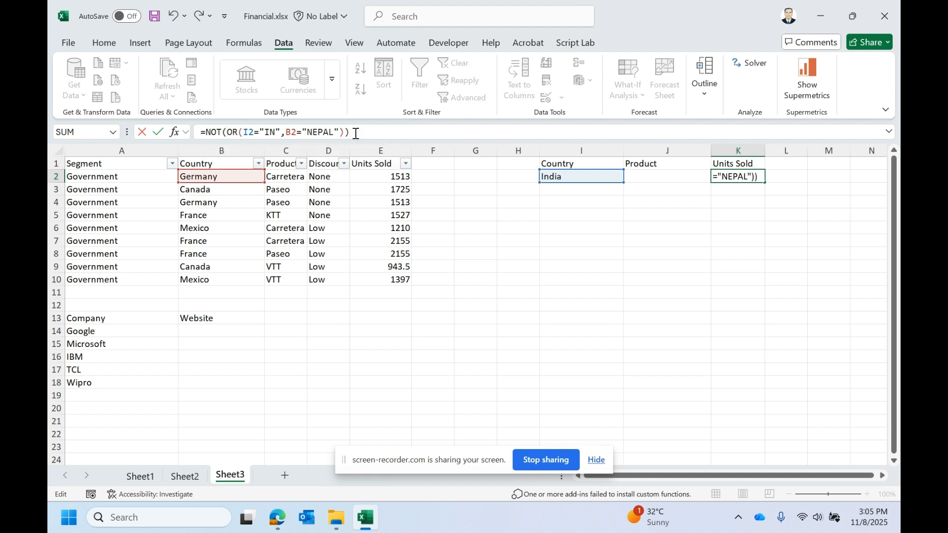
pyautogui.press('Return')
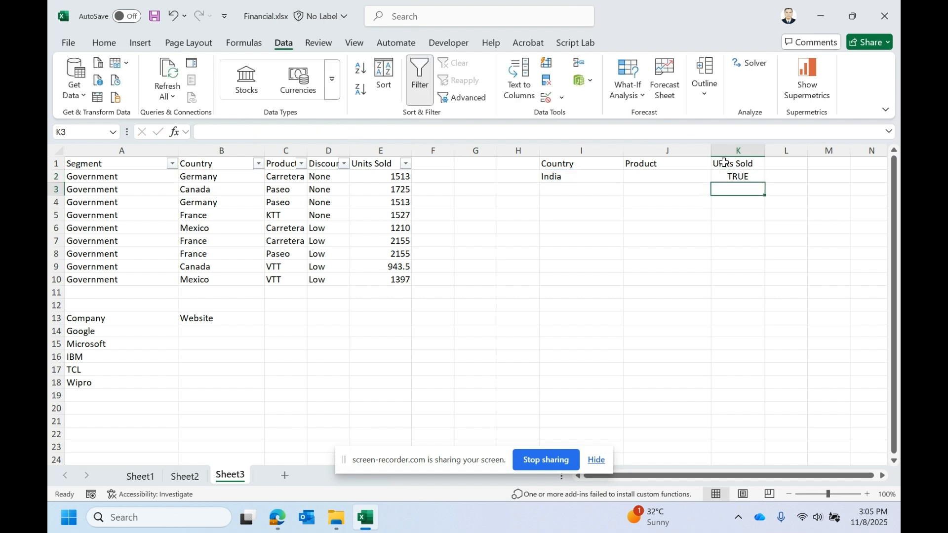
# - Review K2's NOT formula and the SWITCH function's syntax in the Sheet2 reference
pyautogui.click(733, 177)
pyautogui.click(265, 133)
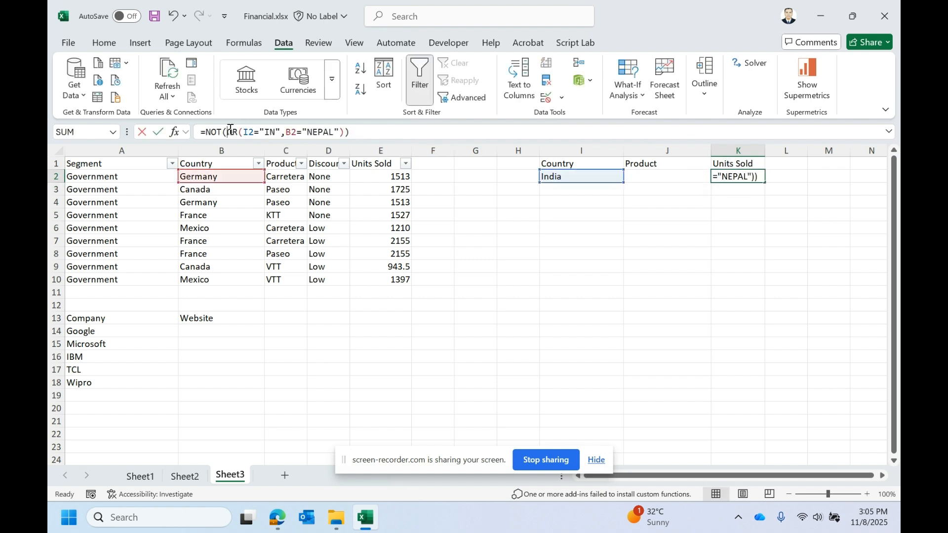
pyautogui.doubleClick(232, 132)
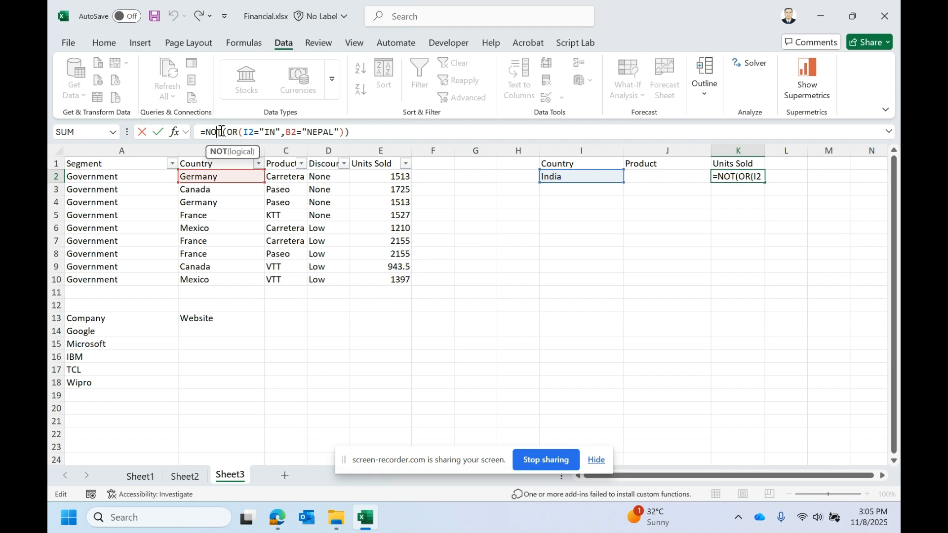
pyautogui.press('Escape')
pyautogui.click(189, 484)
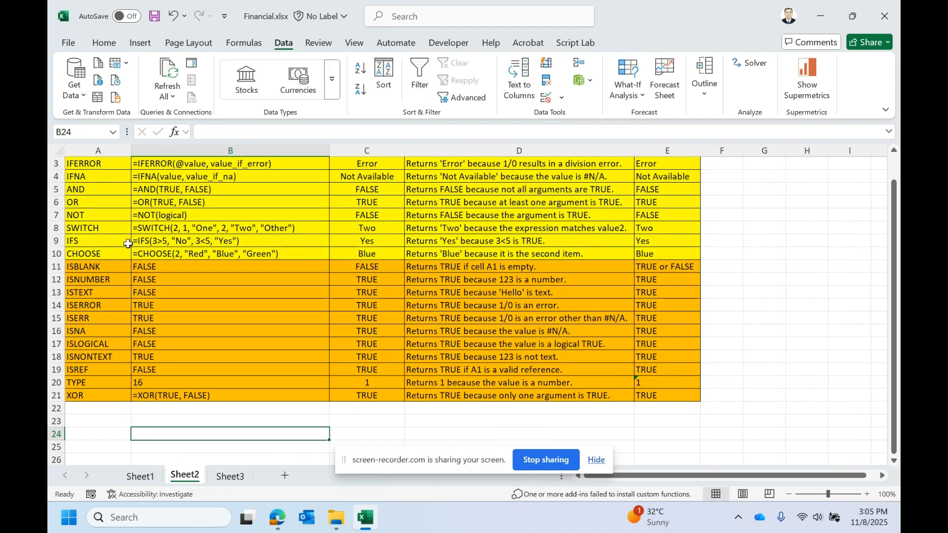
pyautogui.moveTo(107, 230); pyautogui.dragTo(271, 231)
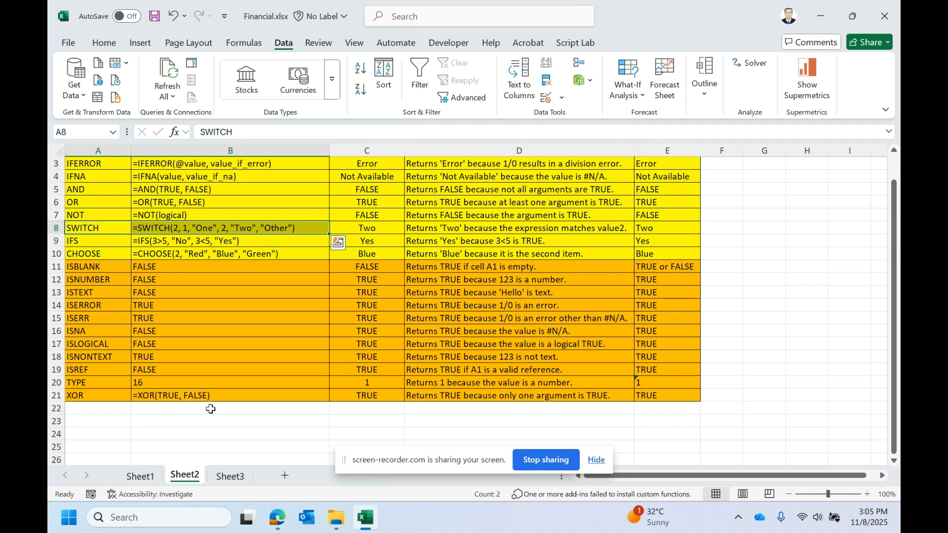
pyautogui.click(229, 477)
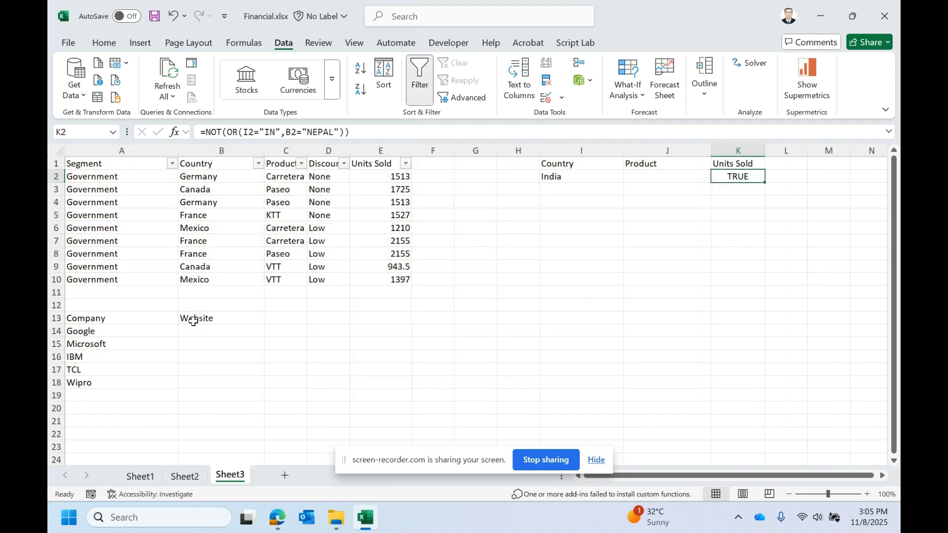
# - Examine the Company and Website table on Sheet3 and recheck the SWITCH syntax on Sheet2
pyautogui.click(114, 306)
pyautogui.moveTo(96, 320); pyautogui.dragTo(195, 383)
pyautogui.click(121, 317)
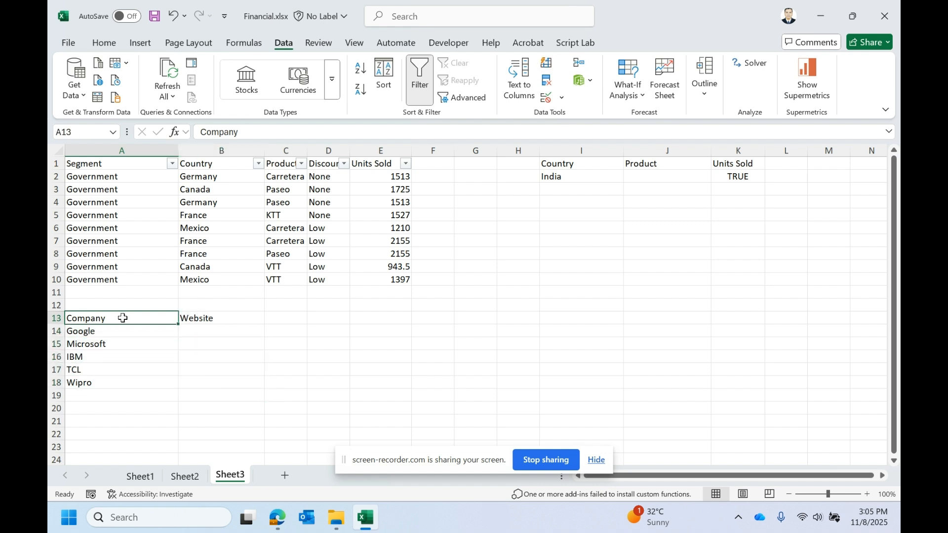
pyautogui.click(186, 319)
pyautogui.click(85, 333)
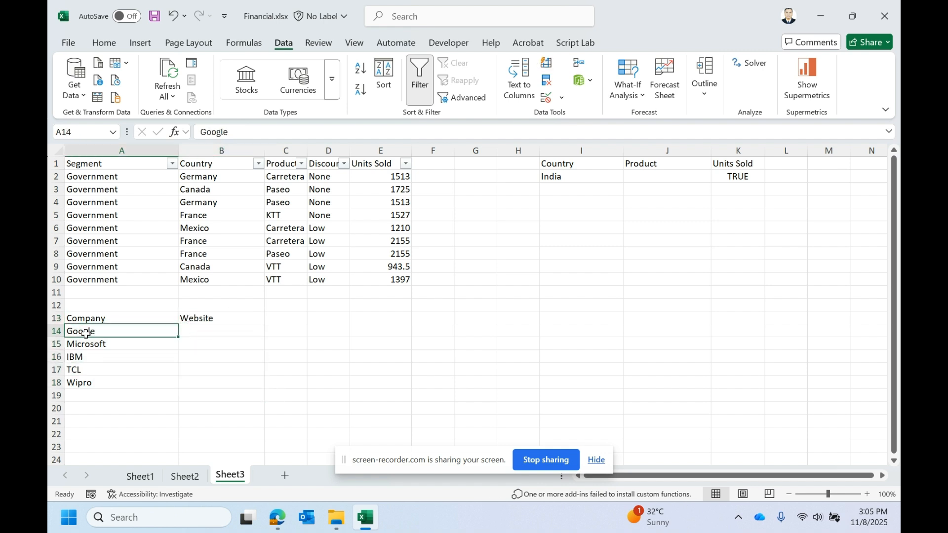
pyautogui.click(208, 332)
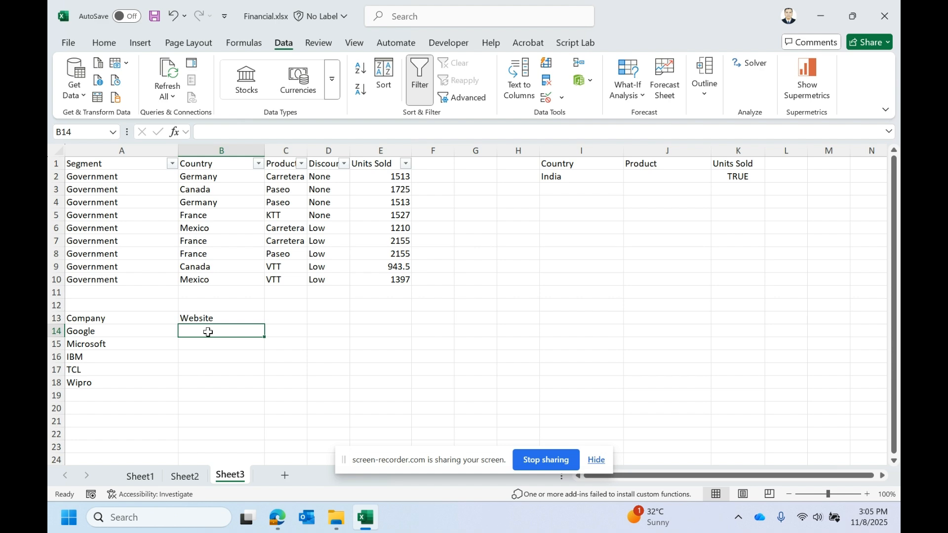
pyautogui.click(186, 476)
pyautogui.click(103, 228)
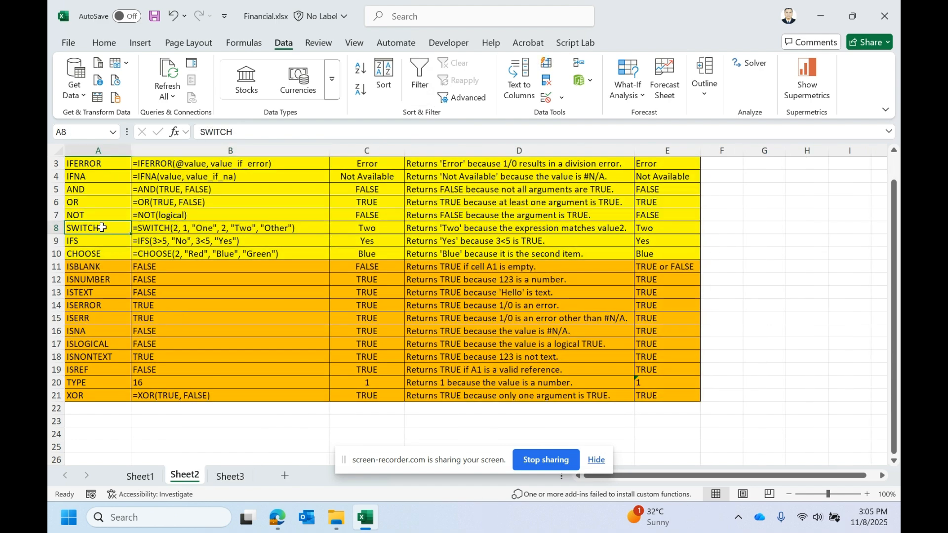
pyautogui.moveTo(97, 228); pyautogui.dragTo(259, 232)
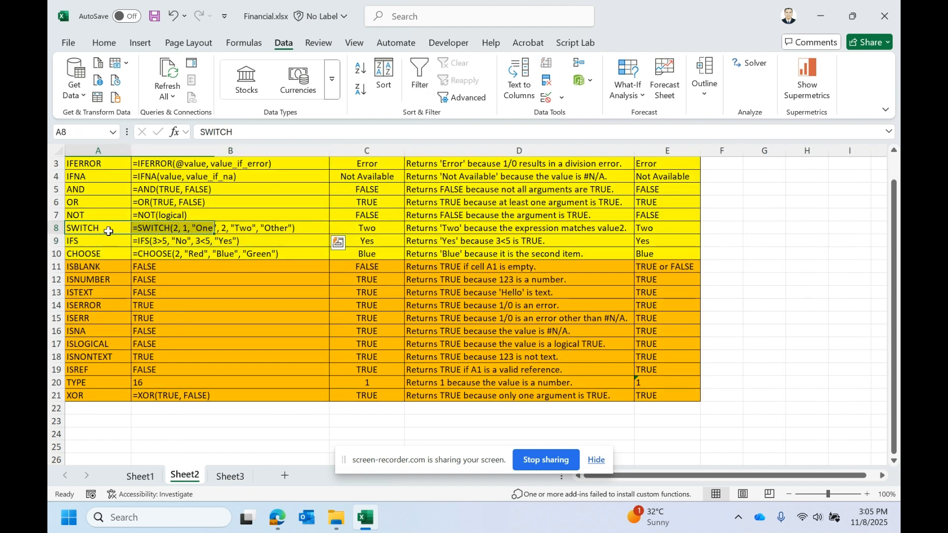
pyautogui.click(232, 477)
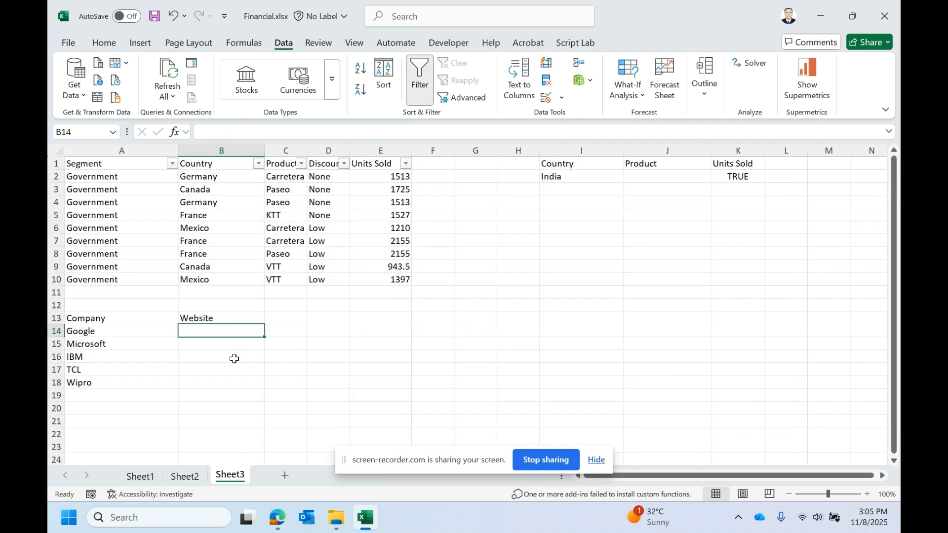
pyautogui.write('=S')
pyautogui.write('W')
pyautogui.press('BackSpace')
pyautogui.write('SWT')
pyautogui.press('BackSpace')
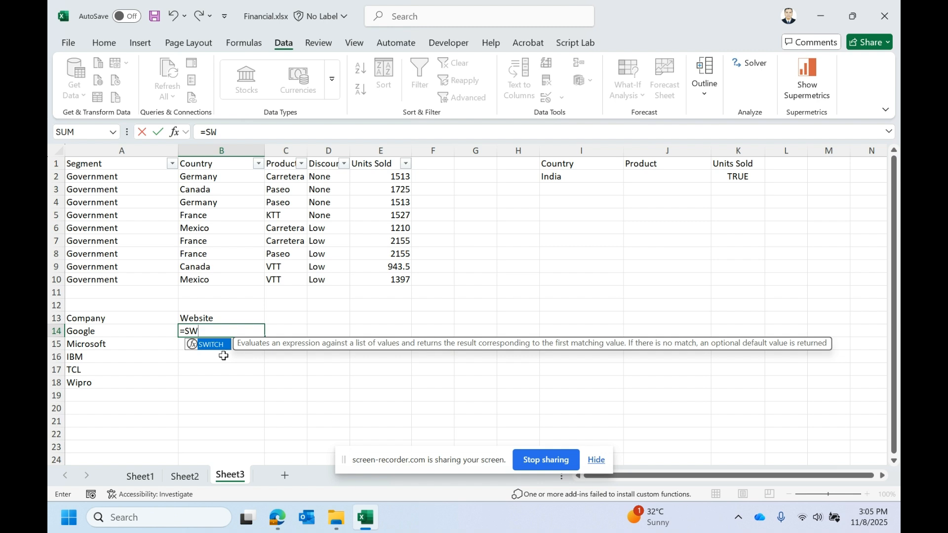
pyautogui.click(218, 332)
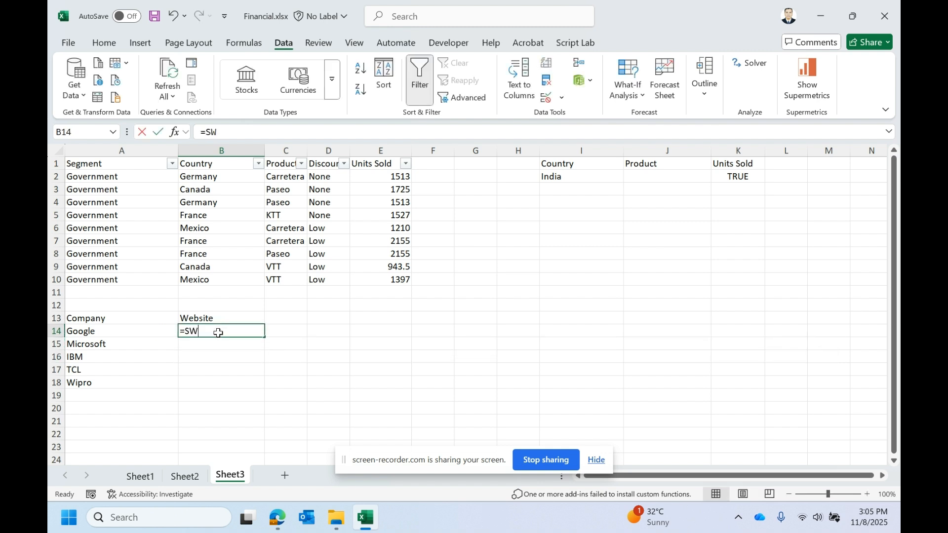
pyautogui.doubleClick(218, 333)
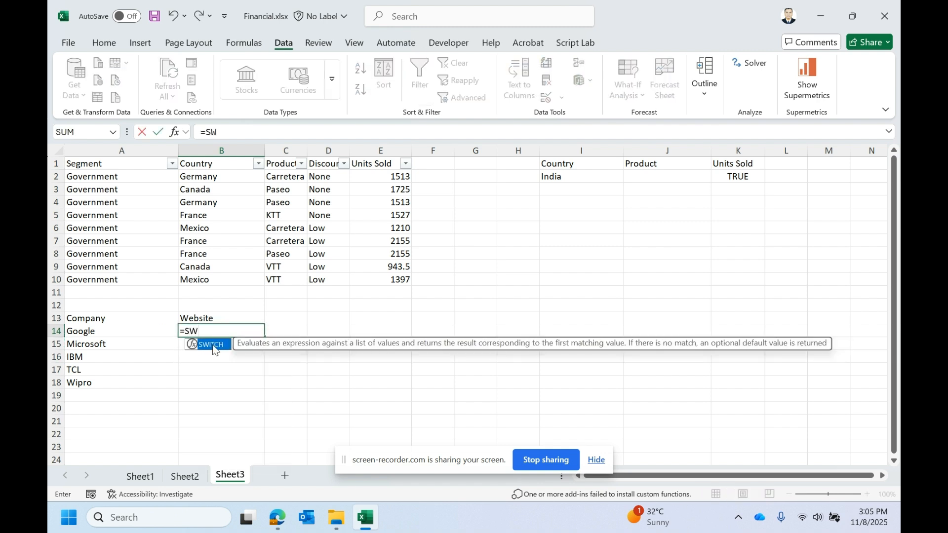
pyautogui.doubleClick(212, 345)
pyautogui.click(138, 331)
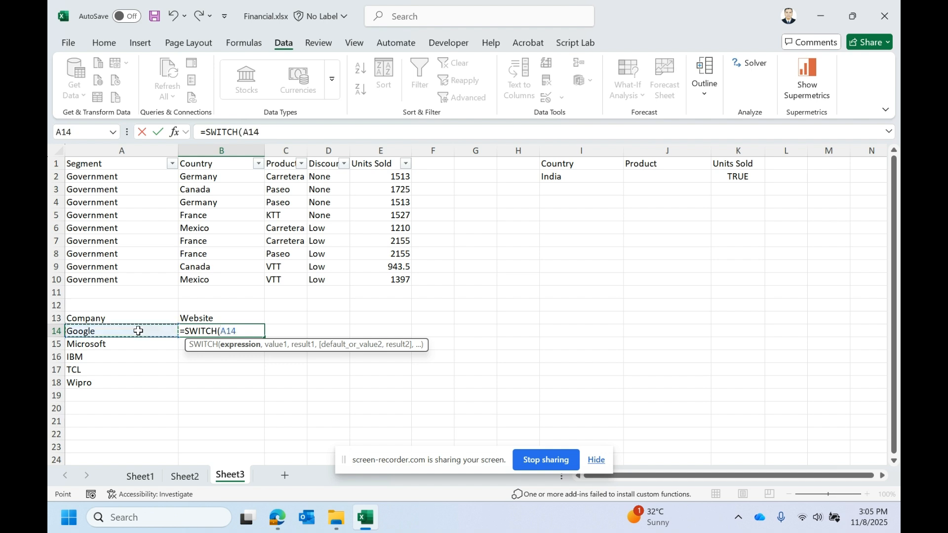
pyautogui.write(',')
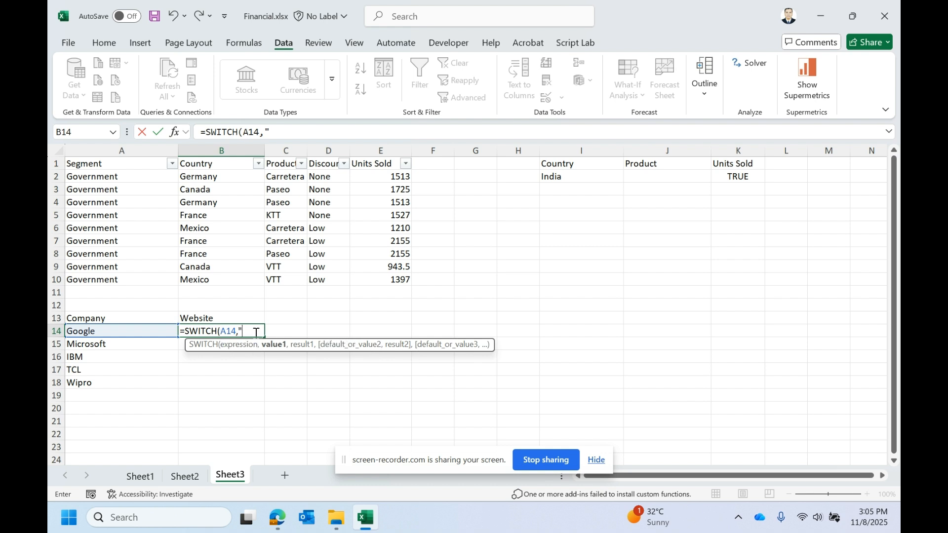
pyautogui.write('OOGLE","WWWW.GOOGLE.COM')
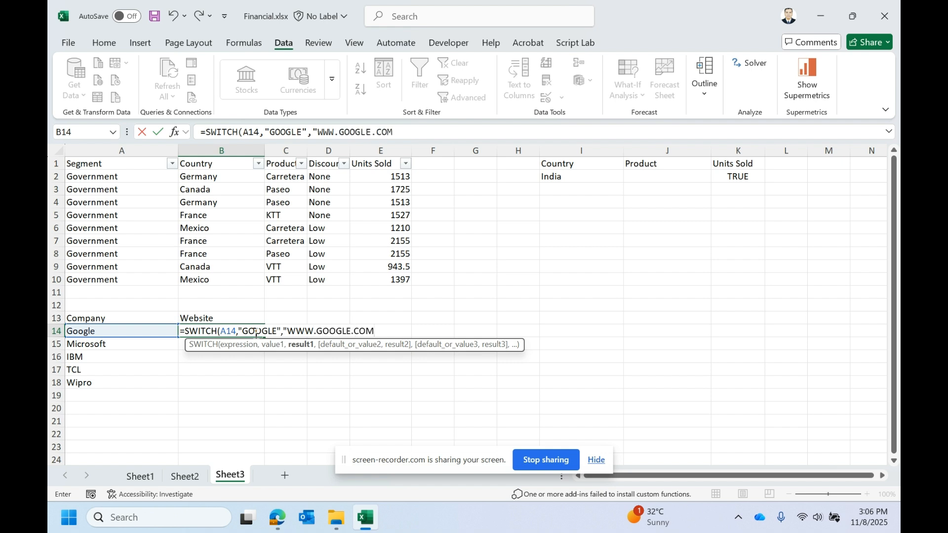
pyautogui.write('",')
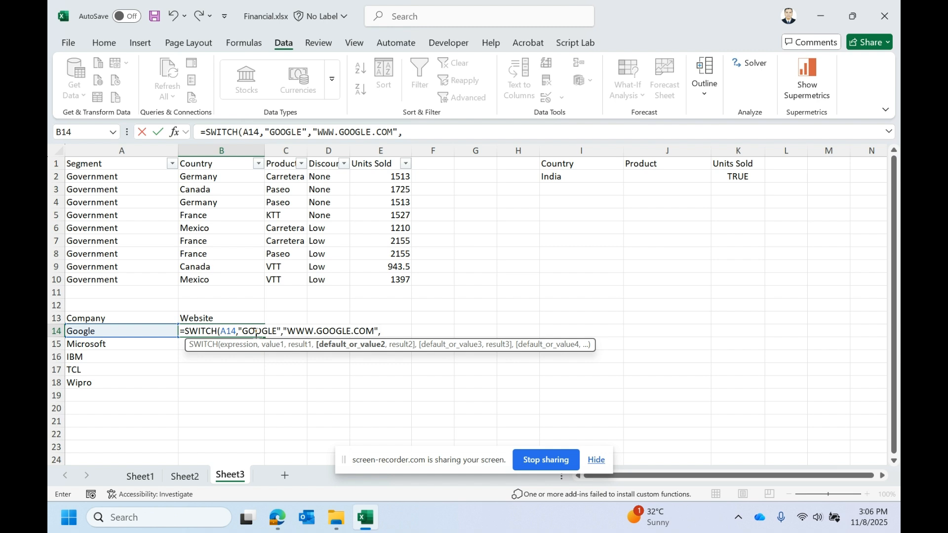
pyautogui.write('"MICROSOFT","WWW.MIR')
pyautogui.press('BackSpace')
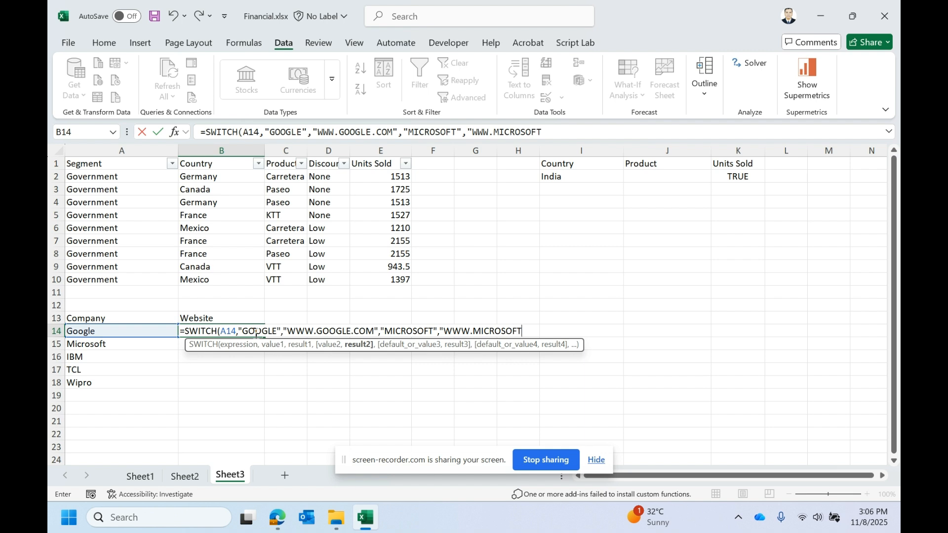
pyautogui.write('COM",')
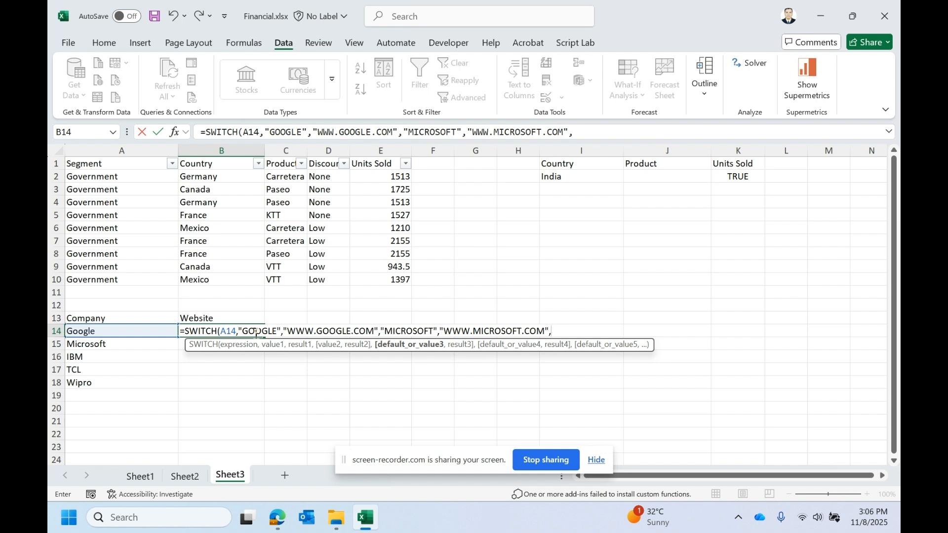
pyautogui.write('"IBM",')
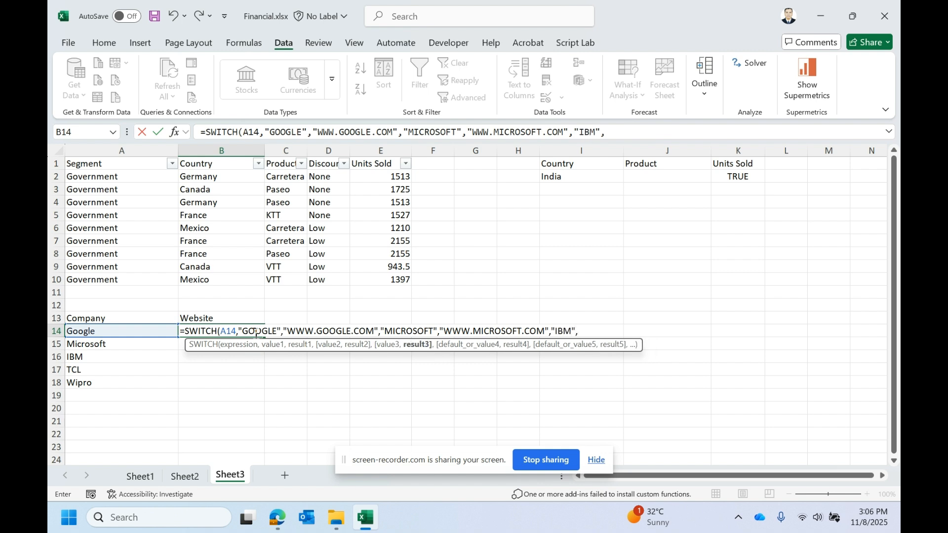
pyautogui.write('"WWW.IBM.COM"')
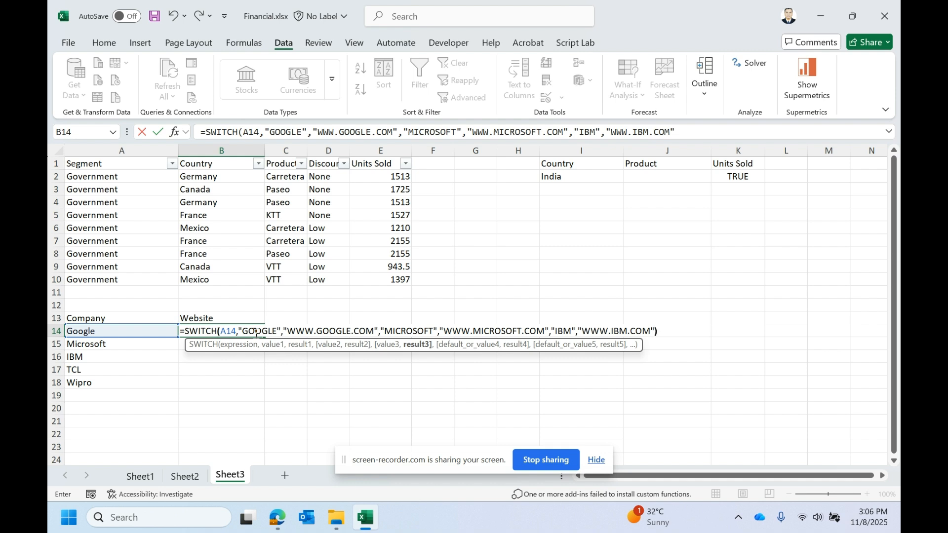
pyautogui.write(')')
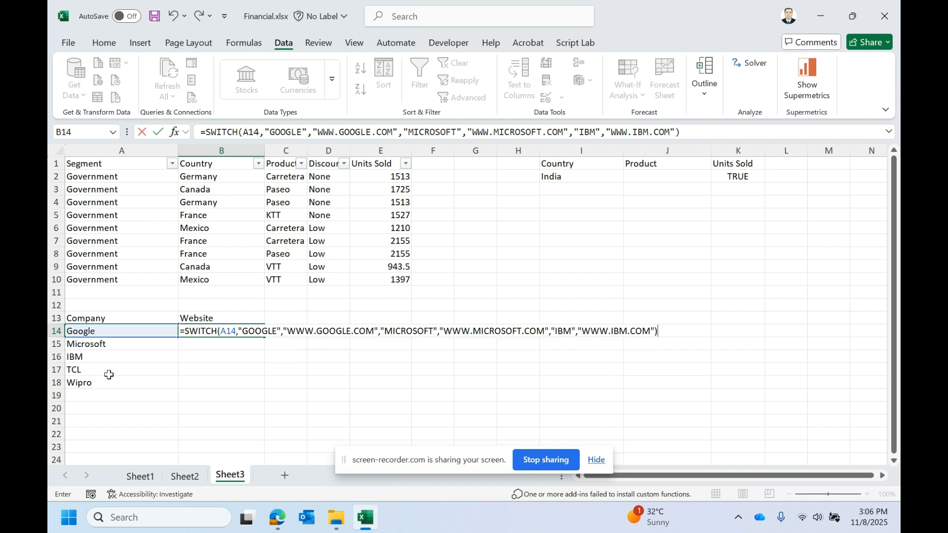
pyautogui.press('Return')
# - Autofit column B and fill B14's SWITCH formula down through B18
pyautogui.click(200, 332)
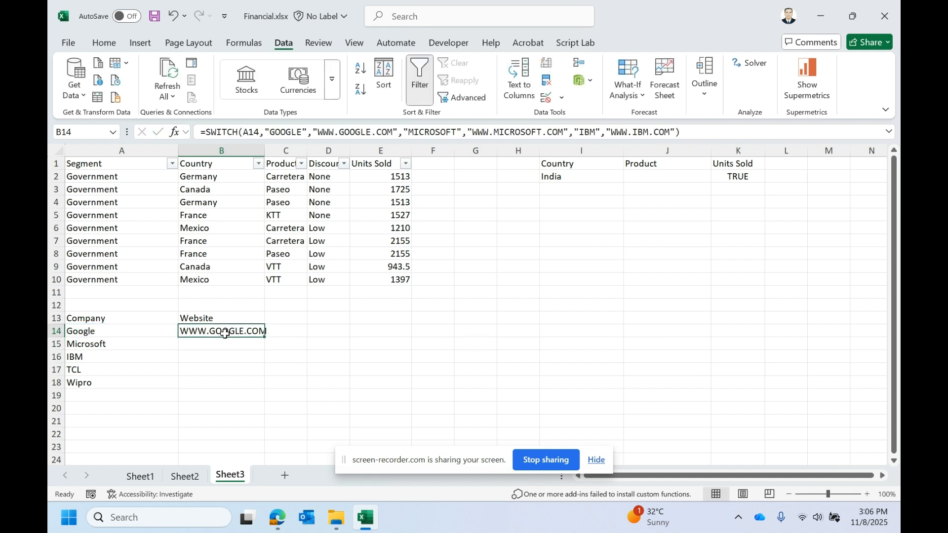
pyautogui.doubleClick(264, 149)
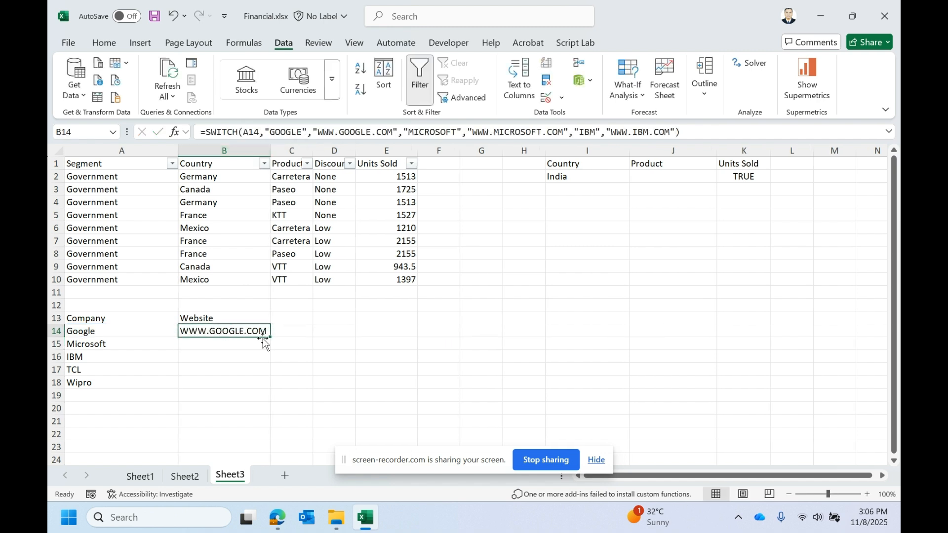
pyautogui.moveTo(269, 337); pyautogui.dragTo(95, 378)
pyautogui.click(99, 367)
pyautogui.click(196, 367)
pyautogui.click(120, 371)
pyautogui.moveTo(97, 374); pyautogui.dragTo(98, 379)
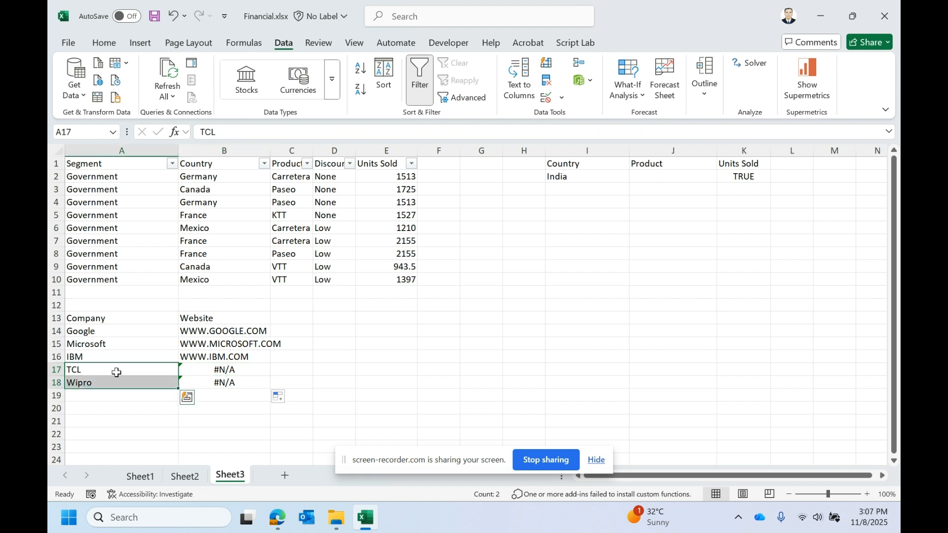
# - Review B14's SWITCH formula and the IFS function's syntax in the Sheet2 reference
pyautogui.click(175, 342)
pyautogui.click(237, 329)
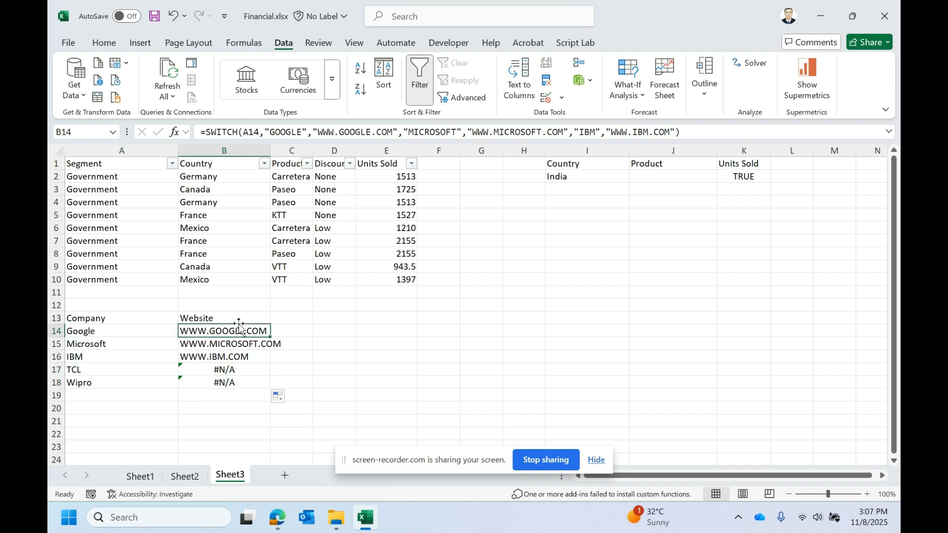
pyautogui.click(420, 131)
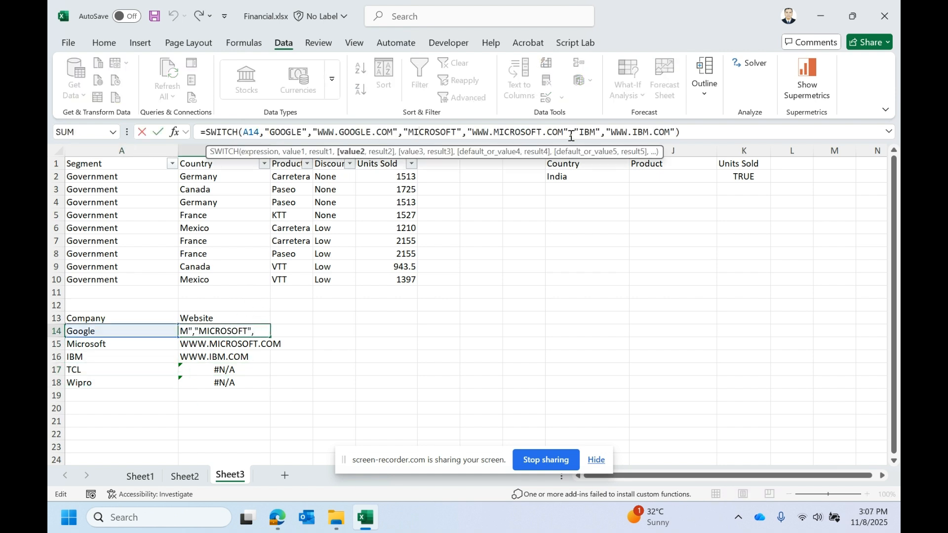
pyautogui.press('Escape')
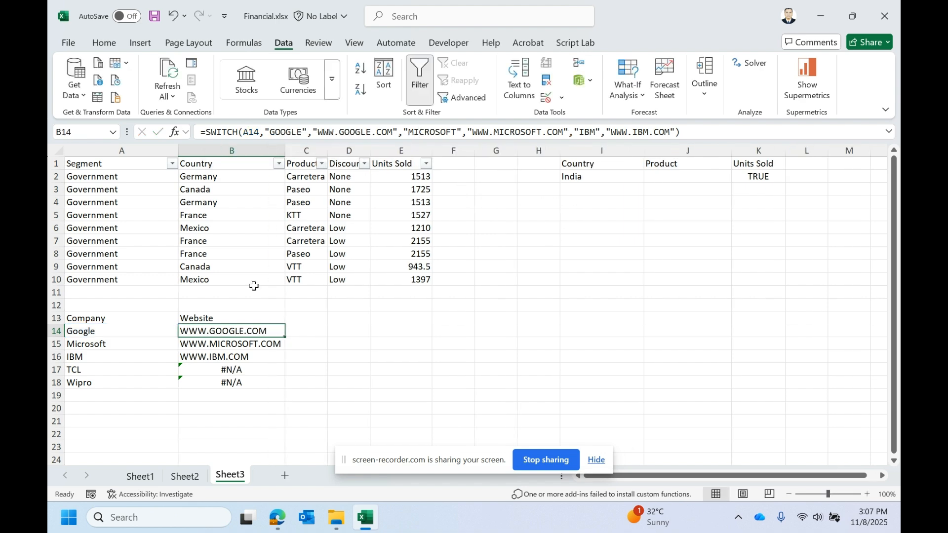
pyautogui.click(187, 476)
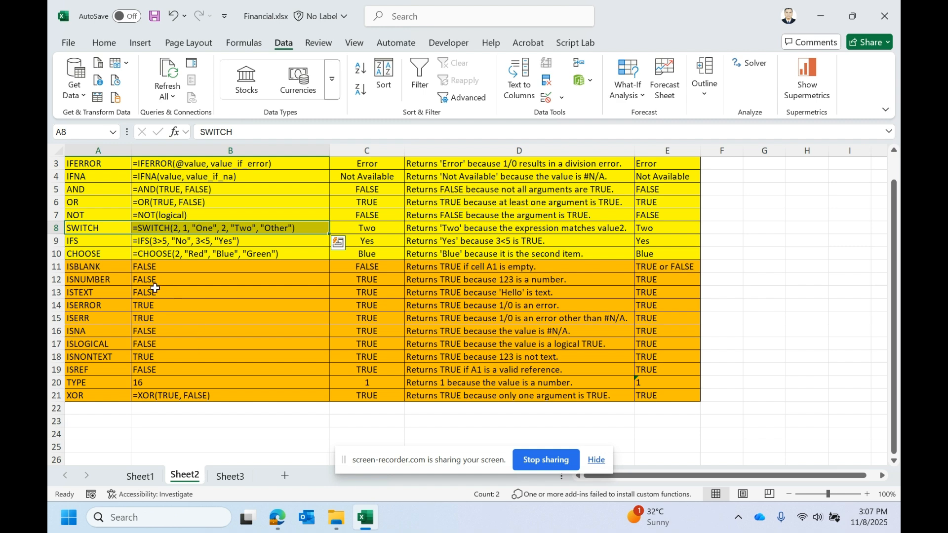
pyautogui.moveTo(82, 244); pyautogui.dragTo(217, 239)
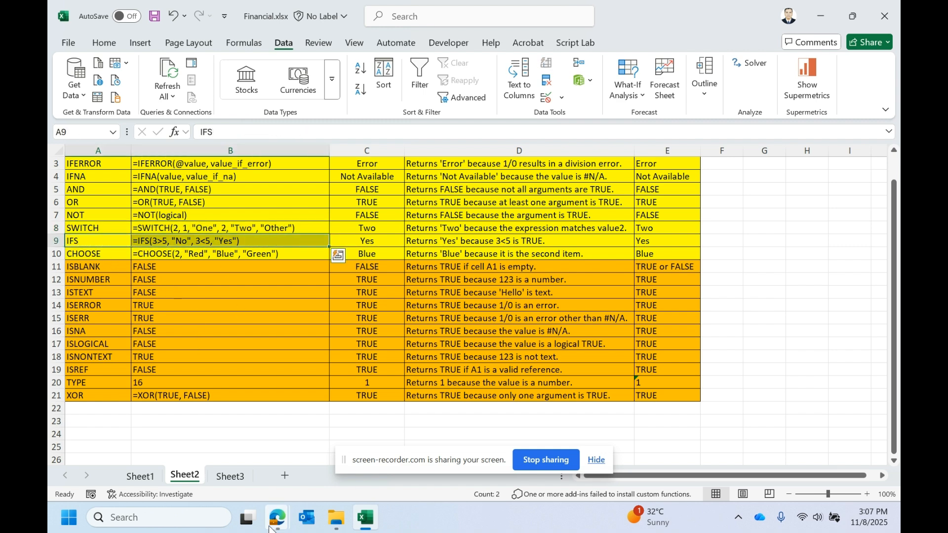
pyautogui.click(230, 476)
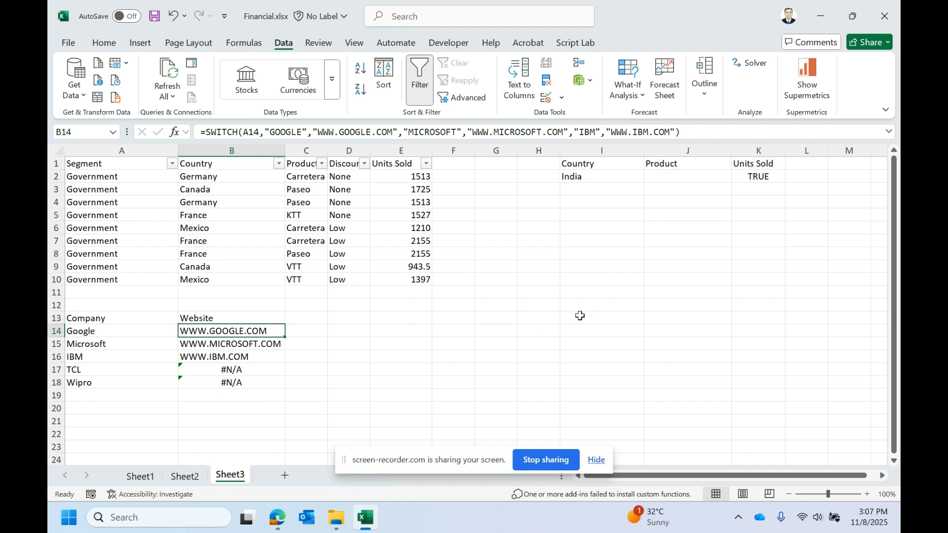
# - Label H5 as IF and H6 as IFS
pyautogui.click(761, 183)
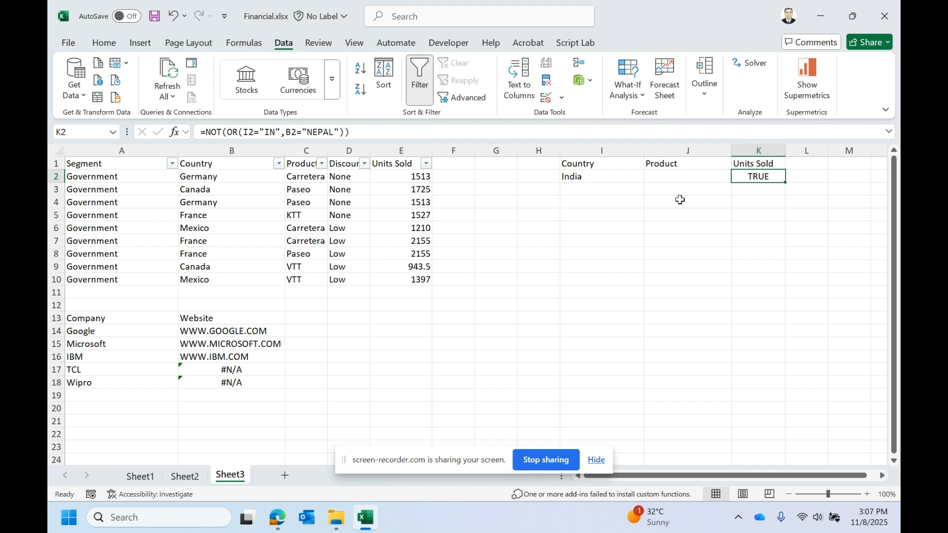
pyautogui.click(554, 217)
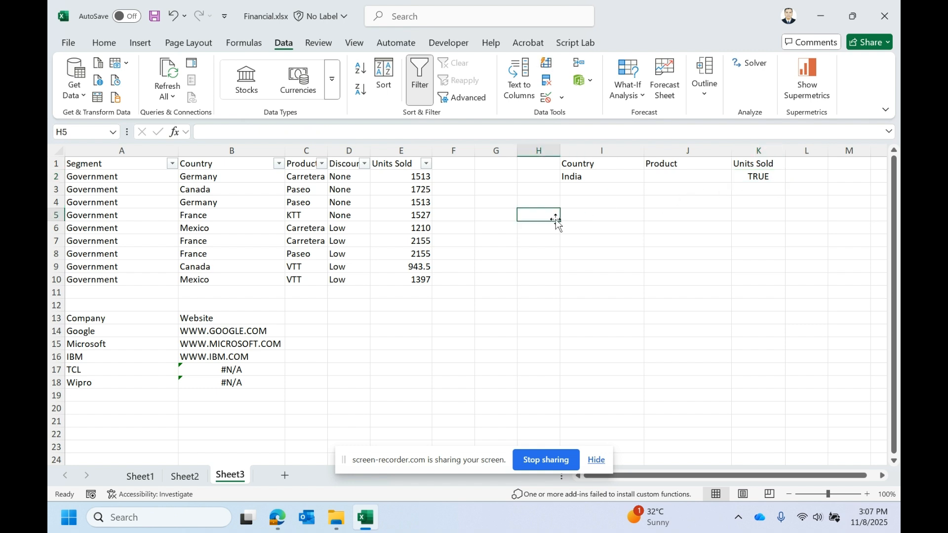
pyautogui.write('IF')
pyautogui.press('Return')
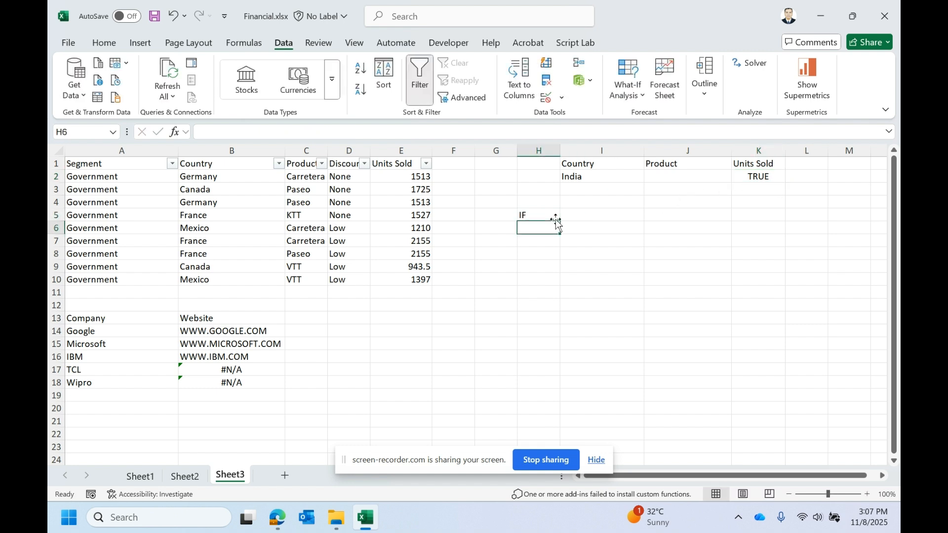
pyautogui.write('IFS')
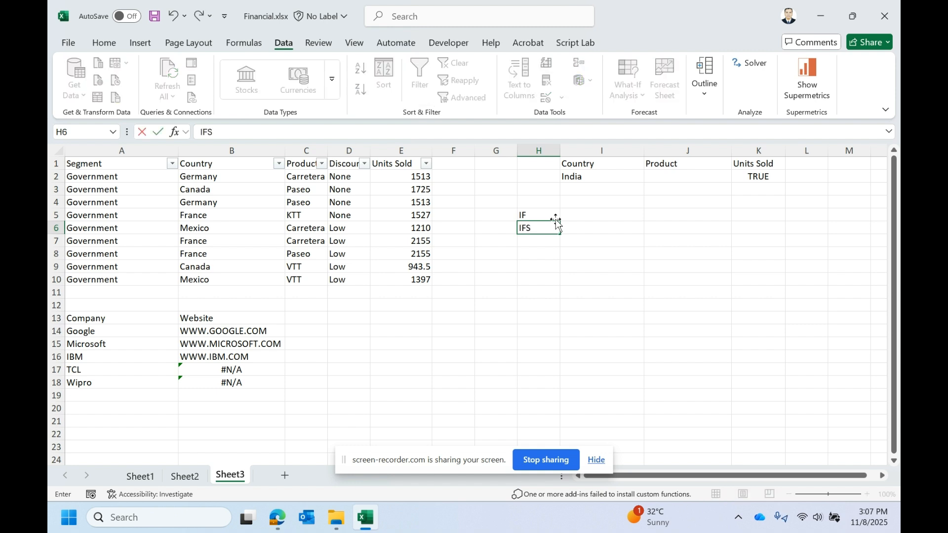
pyautogui.press('Return')
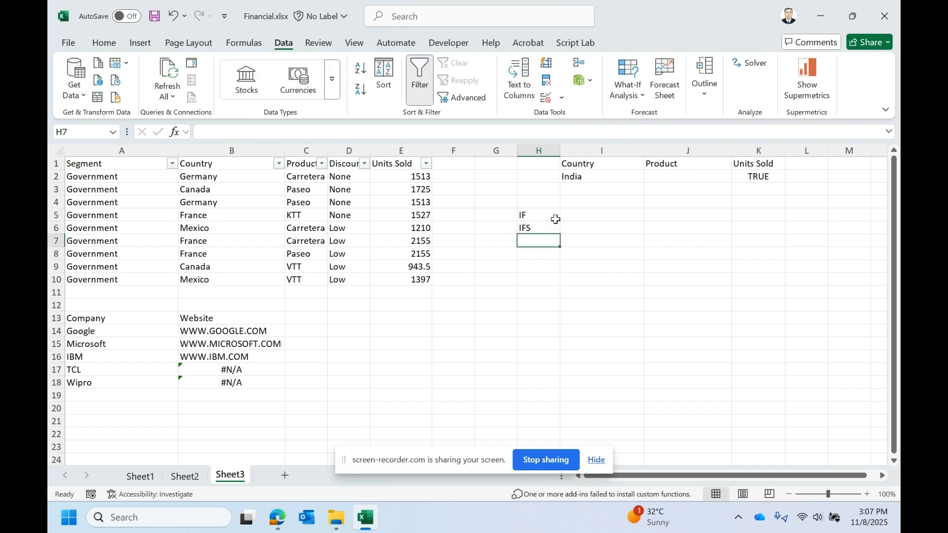
# - Enter =IFS(3>5,"FALSE",2<3,"TRUE") in I5
pyautogui.click(612, 214)
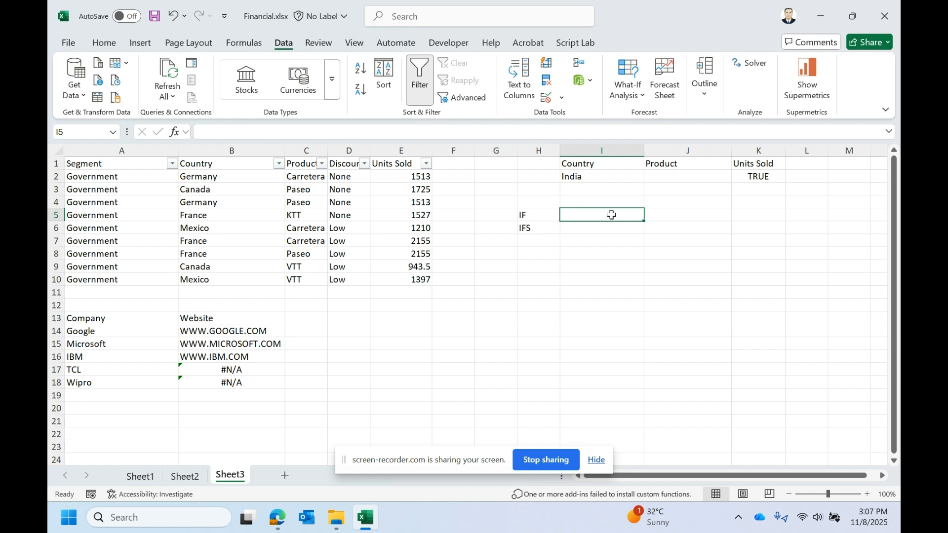
pyautogui.write('=IFS(')
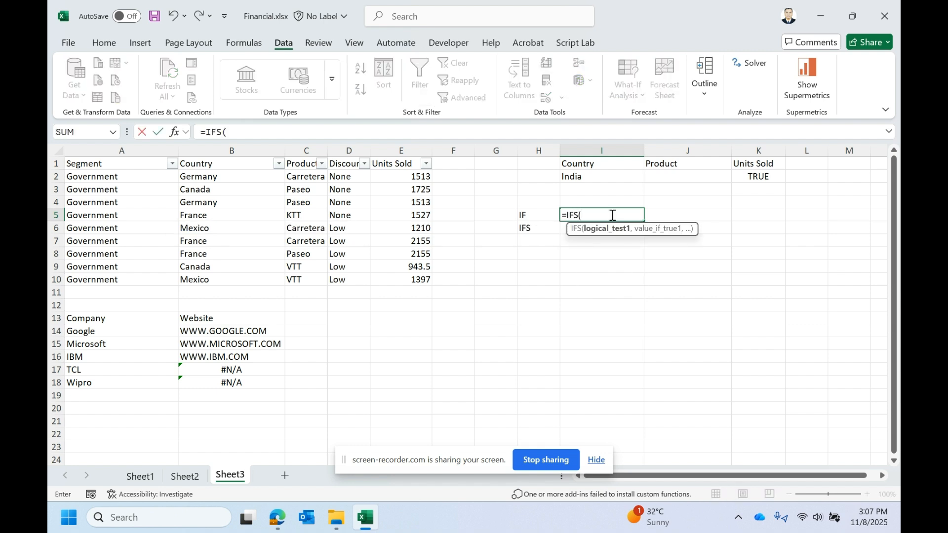
pyautogui.write('3>5,')
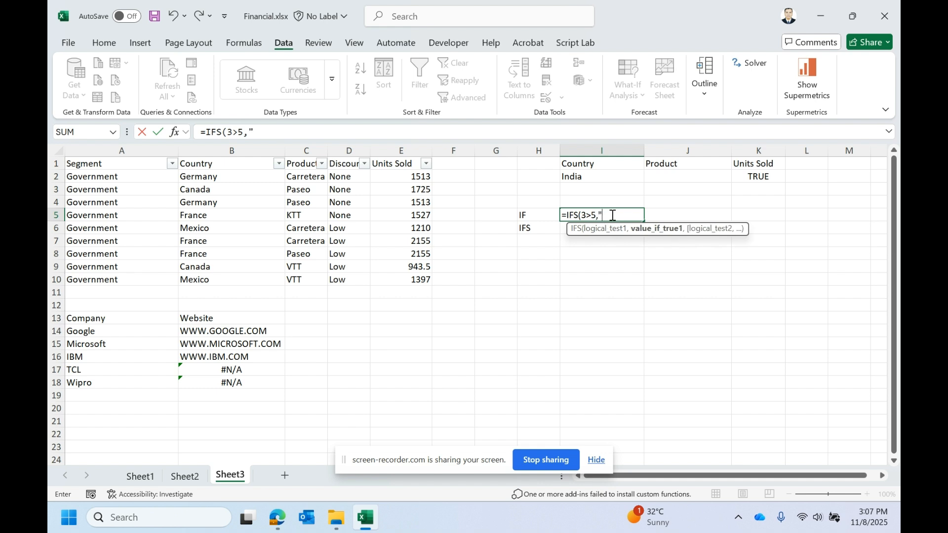
pyautogui.write('"FALSE",')
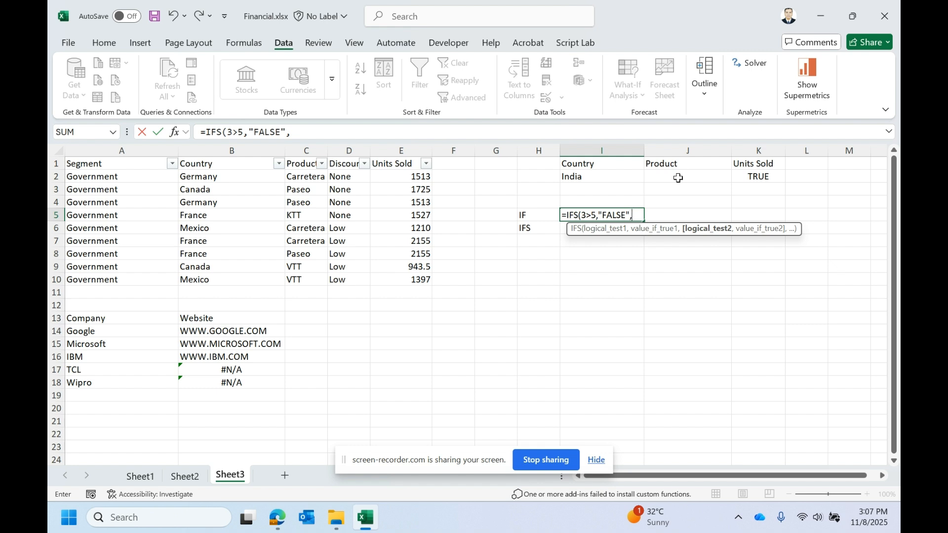
pyautogui.write('2<3,"TRU')
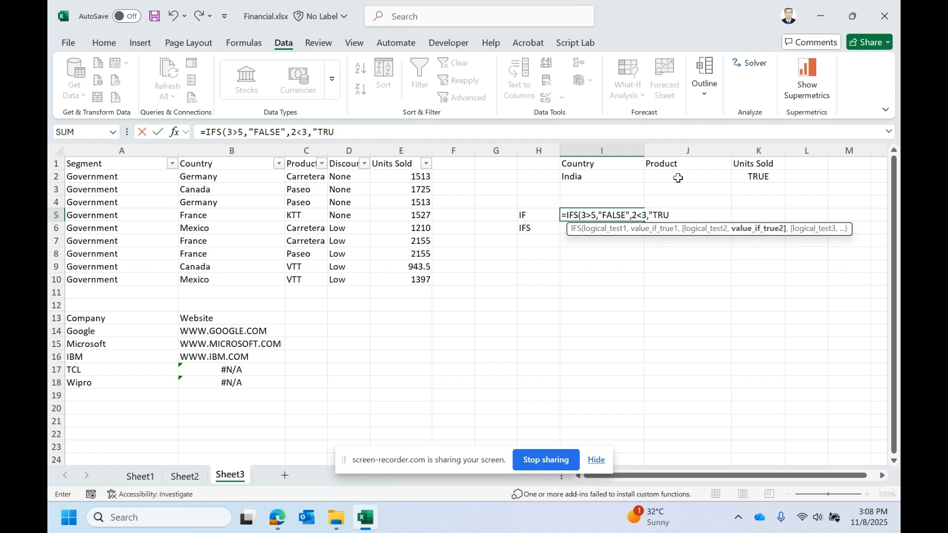
pyautogui.write('E")')
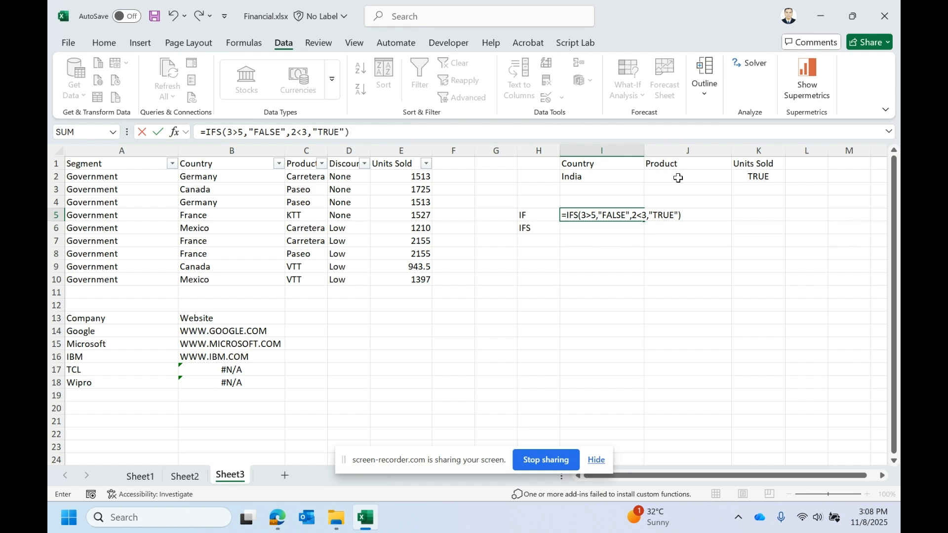
pyautogui.press('Return')
# - Review I5's IFS formula, highlighting each condition and result argument in turn
pyautogui.click(606, 215)
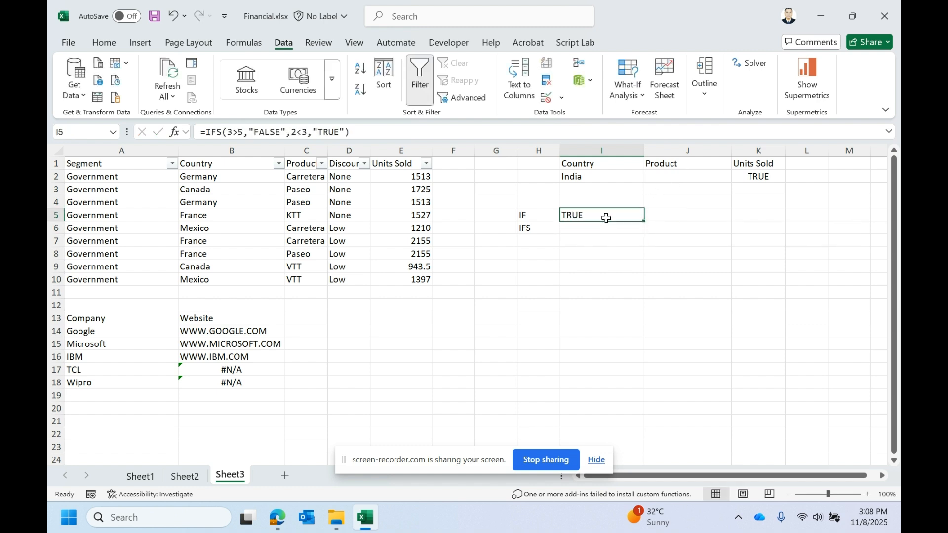
pyautogui.doubleClick(606, 215)
pyautogui.click(278, 132)
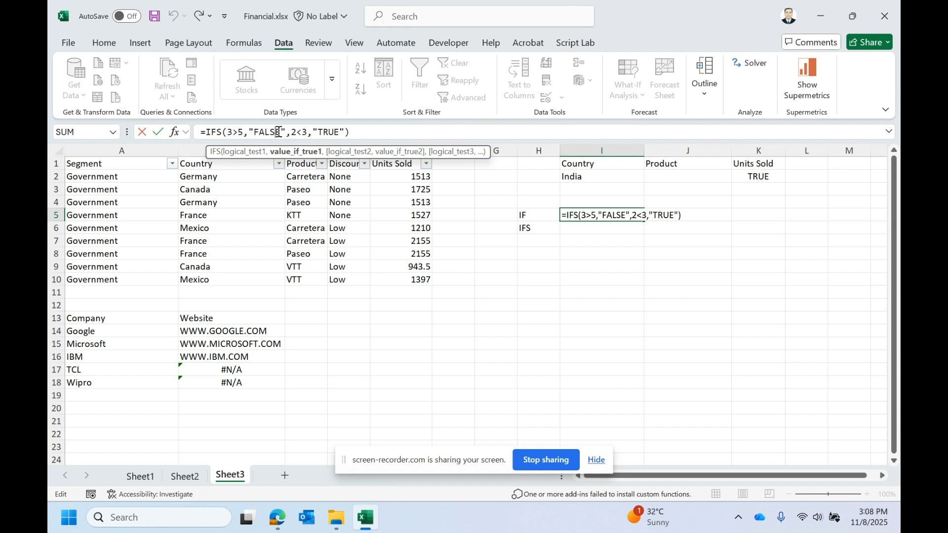
pyautogui.click(224, 133)
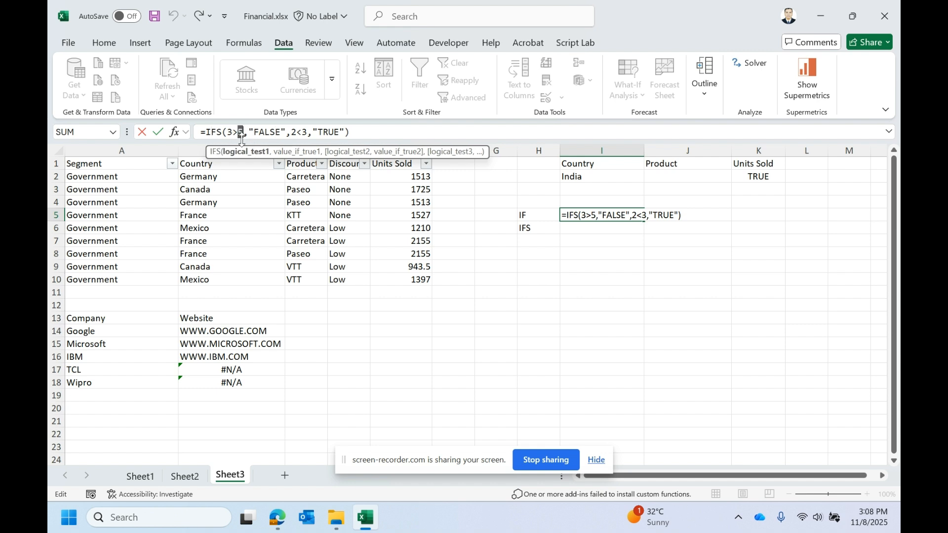
pyautogui.doubleClick(267, 133)
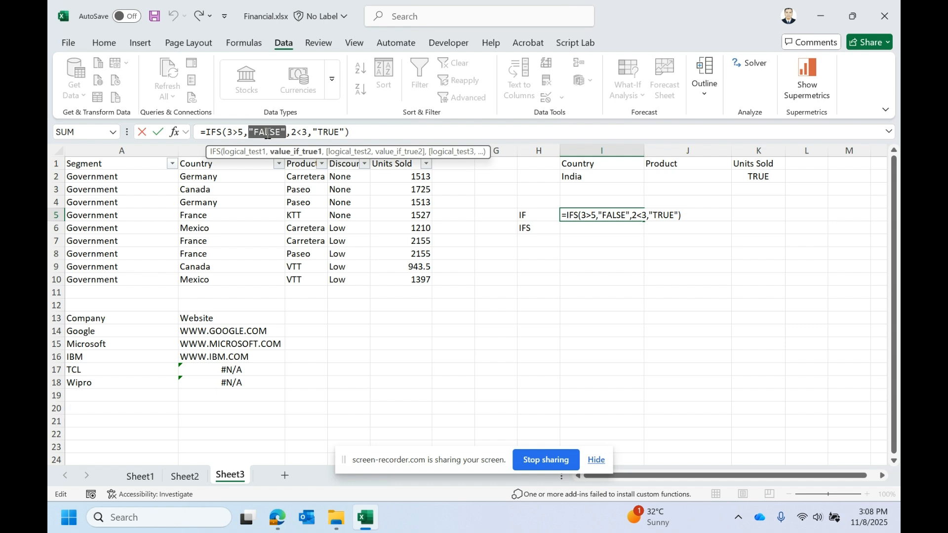
pyautogui.click(301, 133)
pyautogui.doubleClick(339, 133)
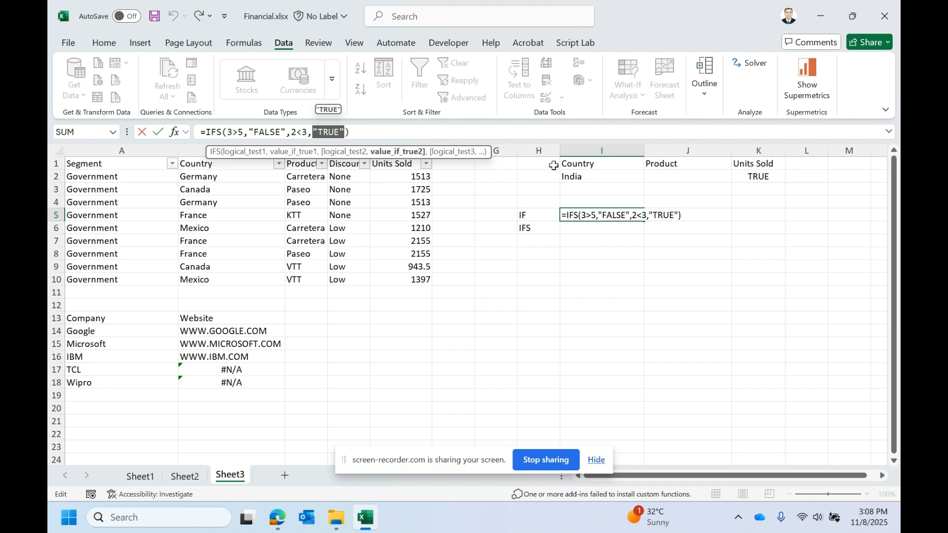
pyautogui.press('Escape')
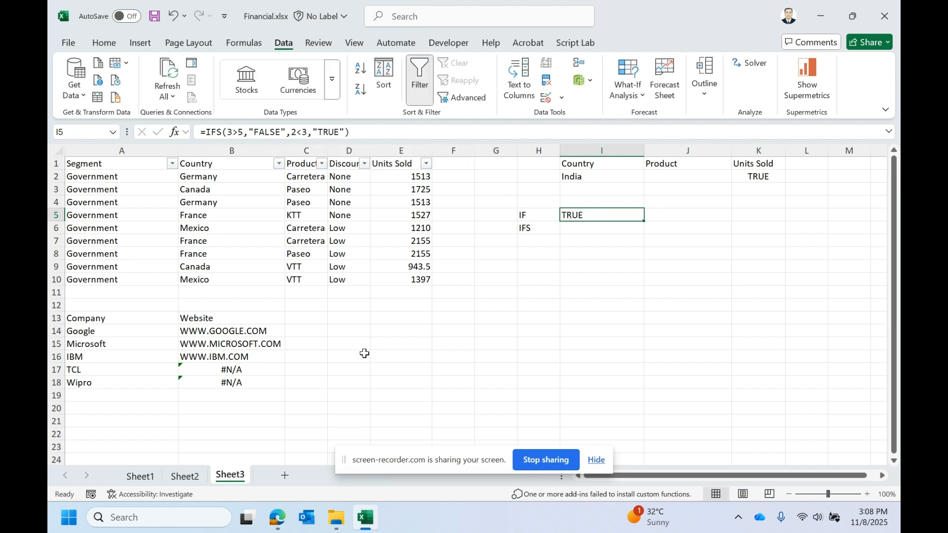
# - Examine the CHOOSE function's example formula in the Sheet2 reference
pyautogui.click(186, 476)
pyautogui.moveTo(91, 254)
pyautogui.mouseDown()
pyautogui.moveTo(163, 252)
pyautogui.moveTo(109, 253)
pyautogui.mouseUp()
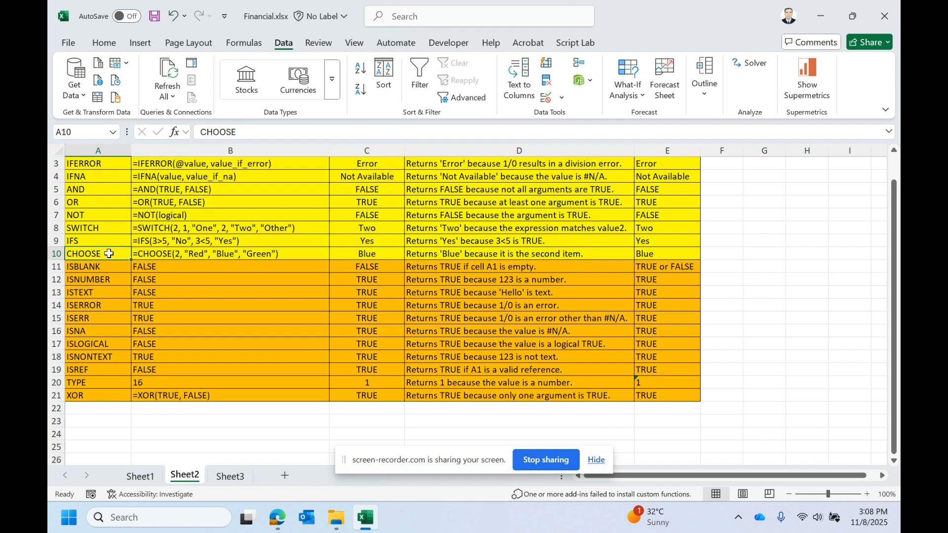
pyautogui.click(258, 254)
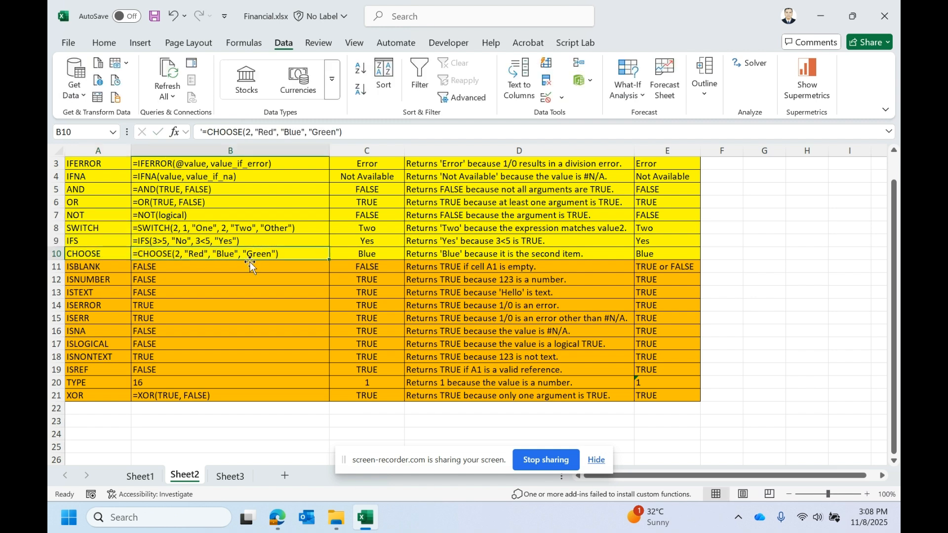
pyautogui.doubleClick(190, 253)
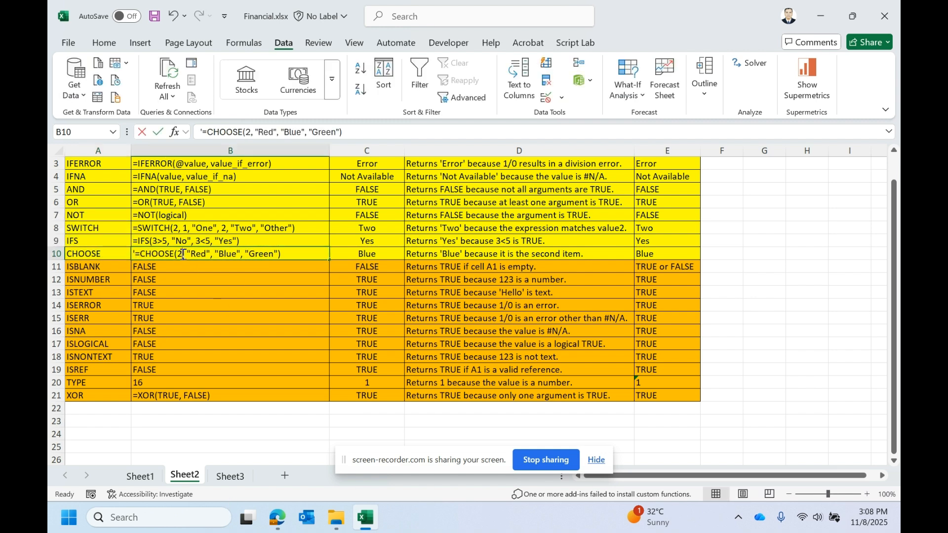
pyautogui.moveTo(285, 254); pyautogui.dragTo(135, 258)
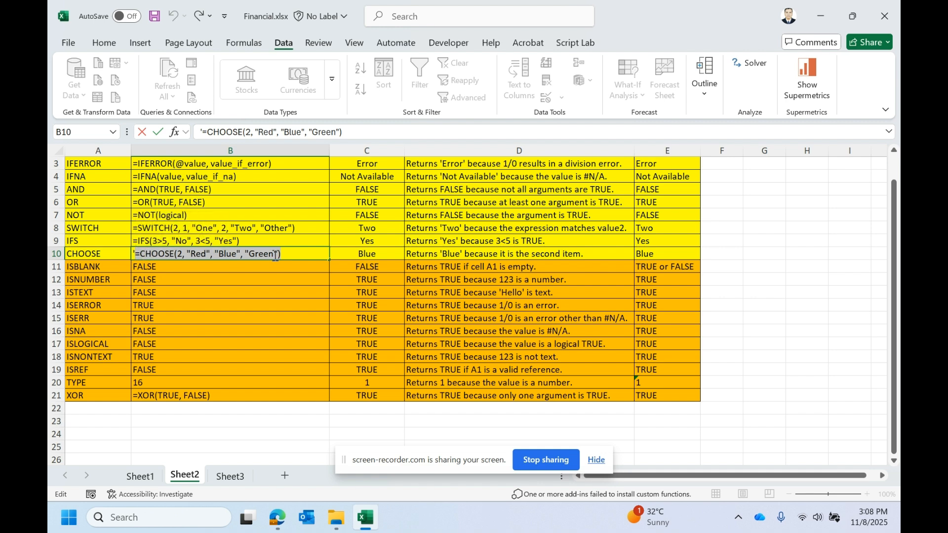
pyautogui.press('Escape')
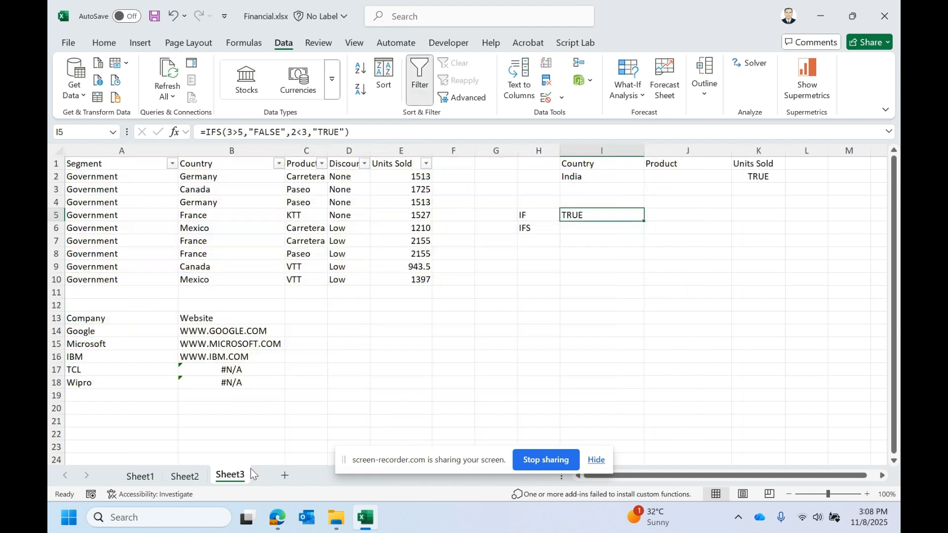
# - Enter =CHOOSE(2, "Red", "Blue", "Green") in I6 on Sheet3
pyautogui.click(232, 476)
pyautogui.click(603, 229)
pyautogui.write('=CHOOSE(2, "Red", "Blue", "Green")')
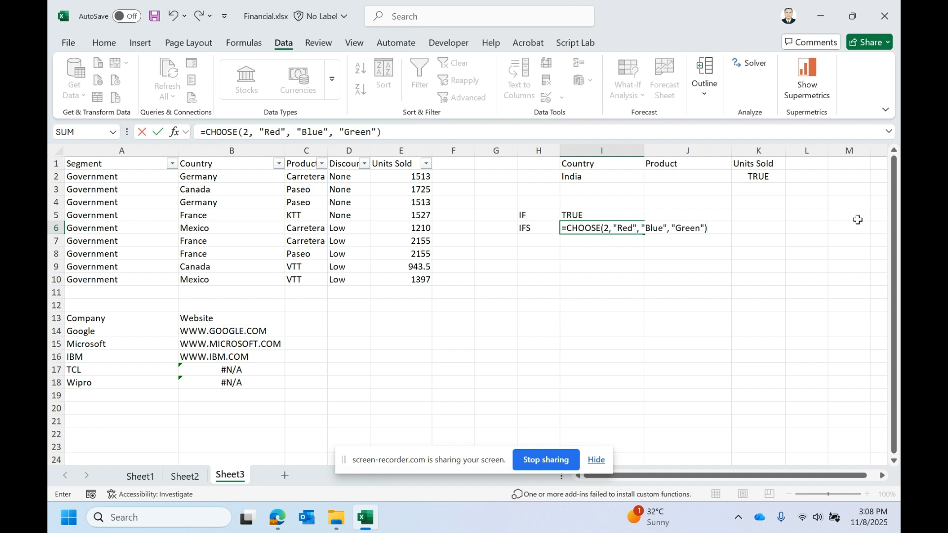
pyautogui.click(605, 227)
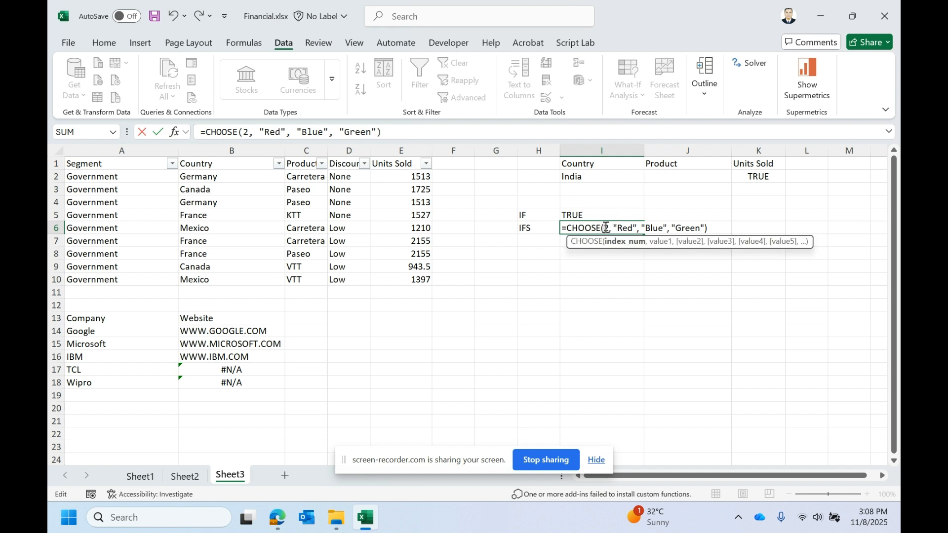
pyautogui.click(625, 243)
pyautogui.click(660, 242)
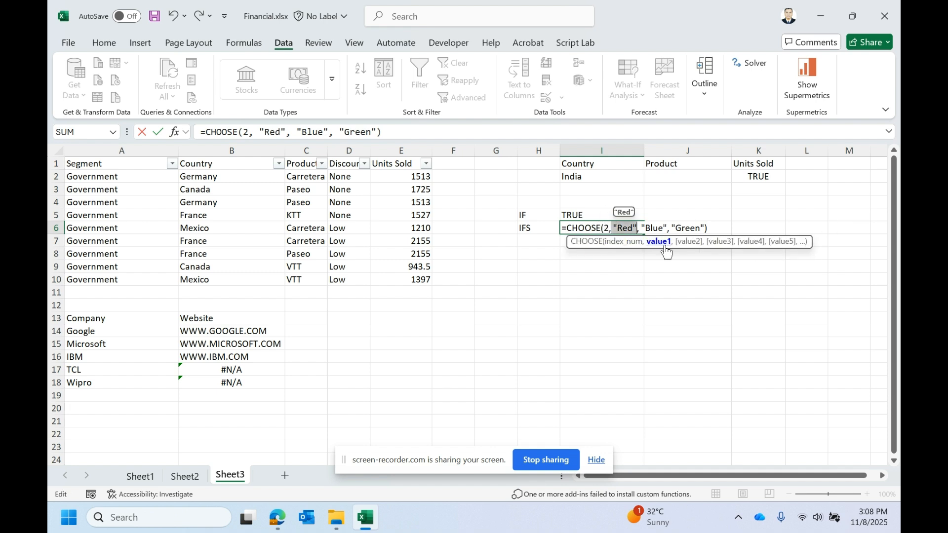
pyautogui.click(686, 242)
pyautogui.click(711, 242)
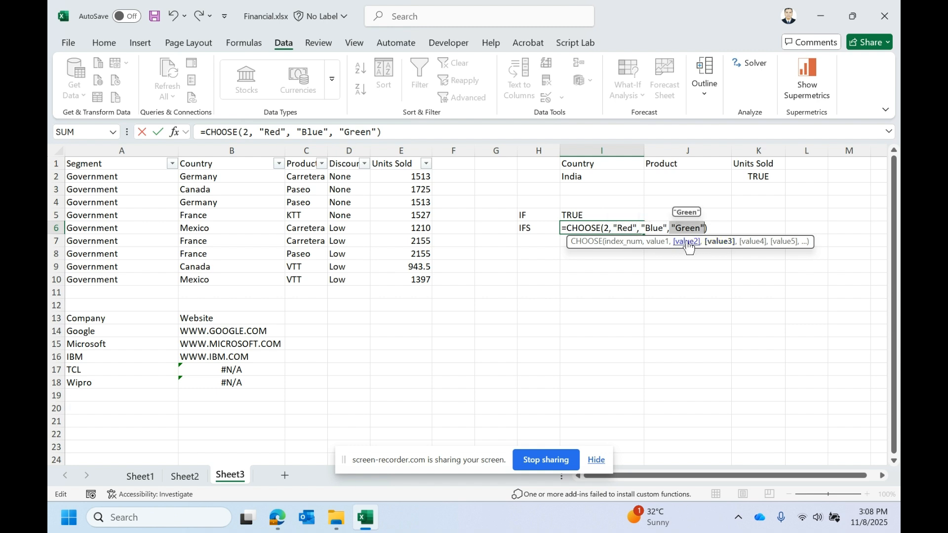
pyautogui.click(606, 228)
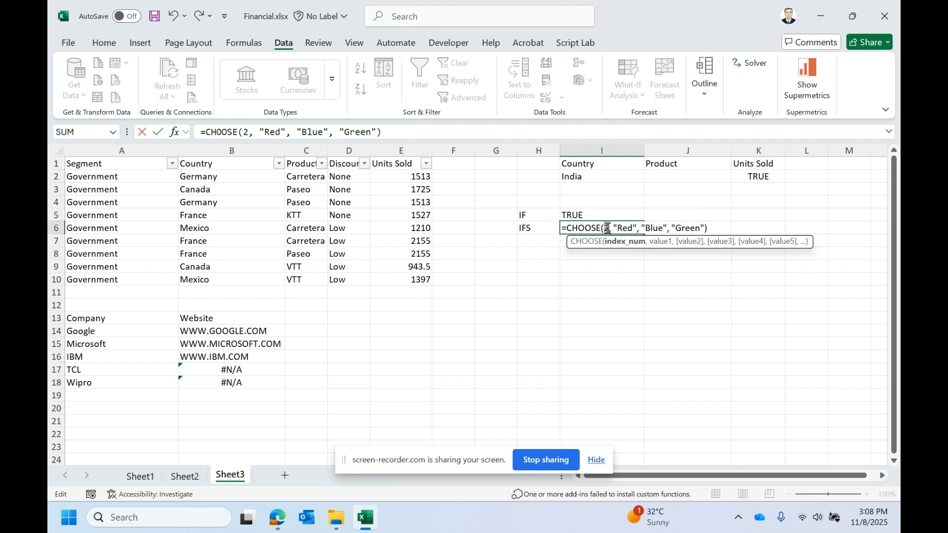
pyautogui.doubleClick(607, 228)
pyautogui.press('Return')
pyautogui.doubleClick(596, 229)
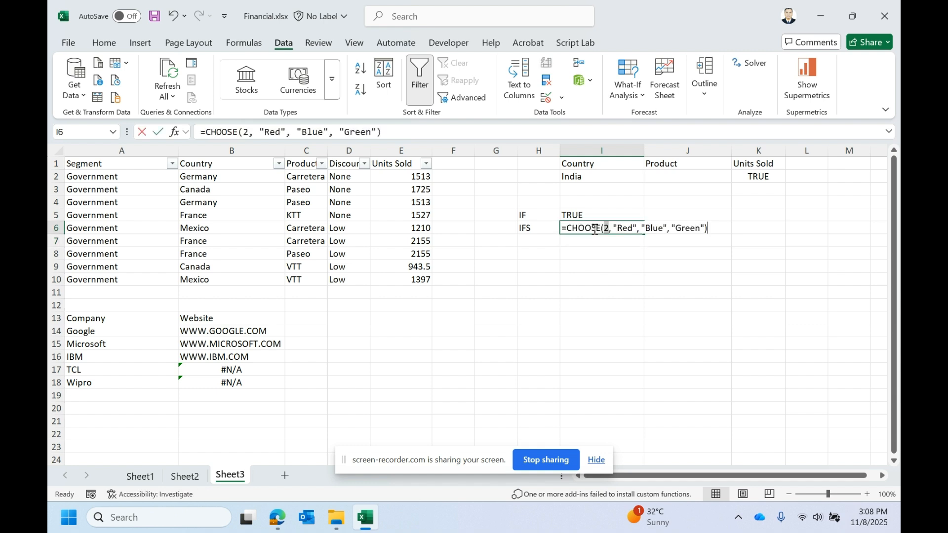
pyautogui.press('Escape')
pyautogui.doubleClick(595, 228)
pyautogui.press('Escape')
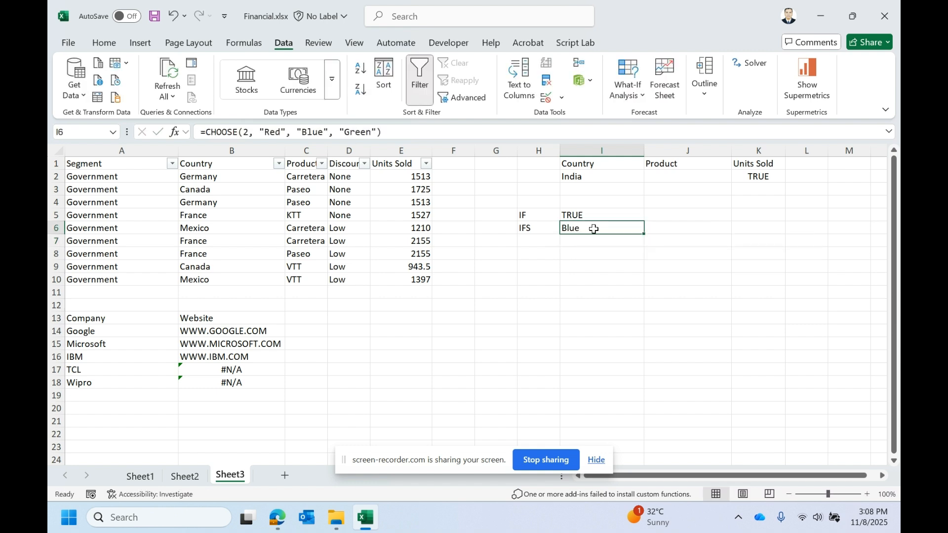
pyautogui.doubleClick(594, 229)
pyautogui.press('Escape')
# - Replace K2's formula with =VLOOKUP(I2,B:E,4,0)
pyautogui.click(750, 176)
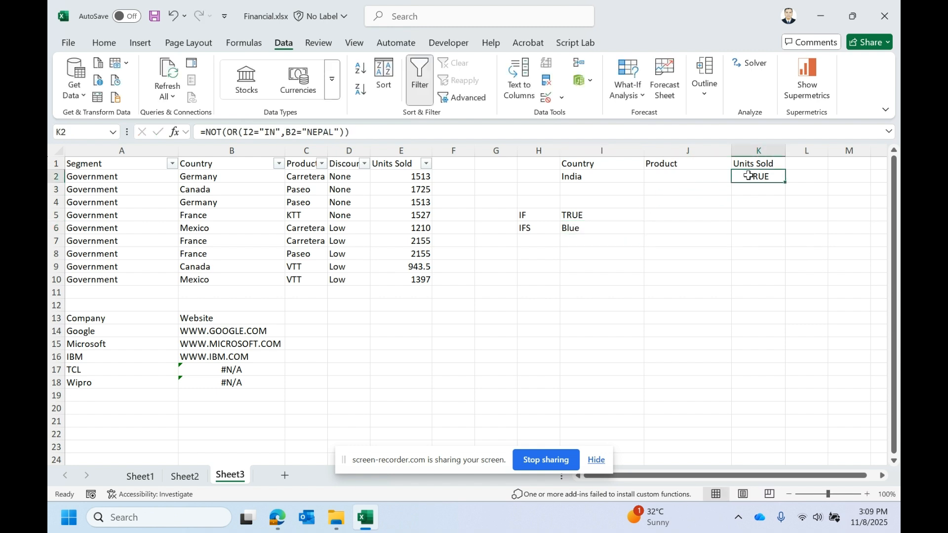
pyautogui.press('Delete')
pyautogui.write('AV')
pyautogui.press('BackSpace')
pyautogui.press('BackSpace')
pyautogui.write('VLOO')
pyautogui.press('BackSpace')
pyautogui.press('BackSpace')
pyautogui.press('BackSpace')
pyautogui.press('BackSpace')
pyautogui.write('=VLOOKUP(')
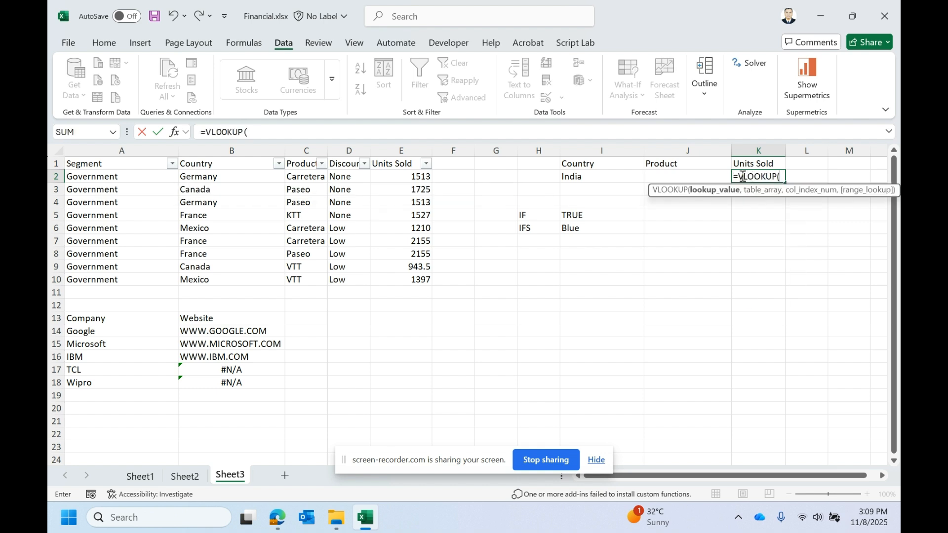
pyautogui.click(621, 179)
pyautogui.write(',')
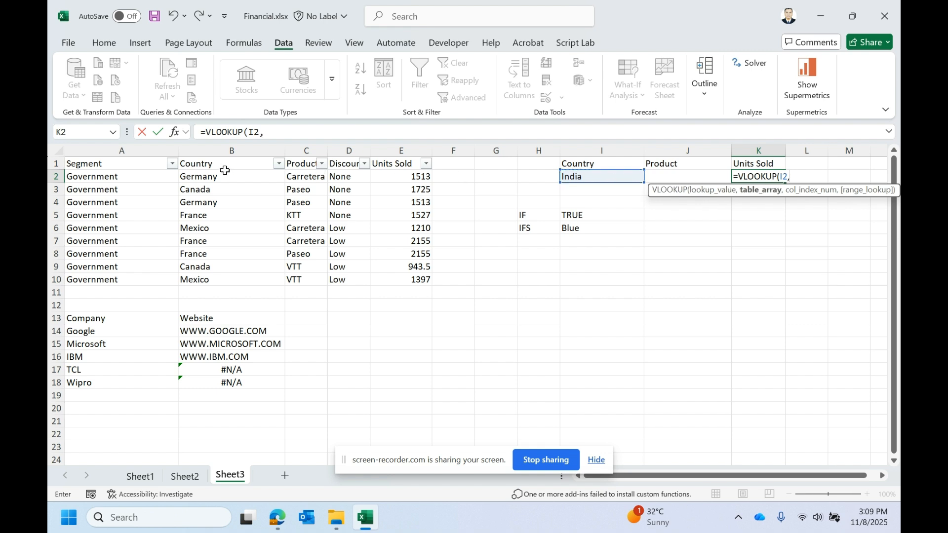
pyautogui.moveTo(227, 149); pyautogui.dragTo(394, 161)
pyautogui.write(',')
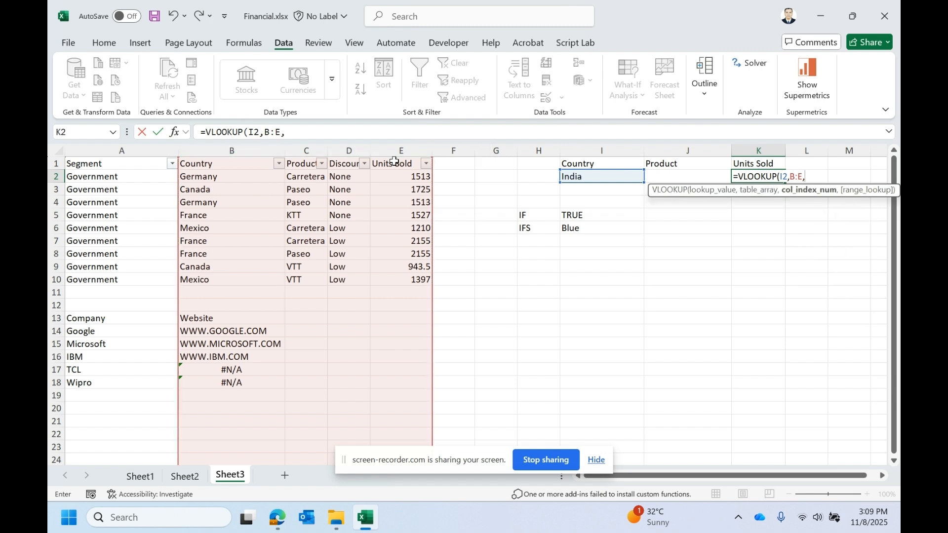
pyautogui.write('4,0')
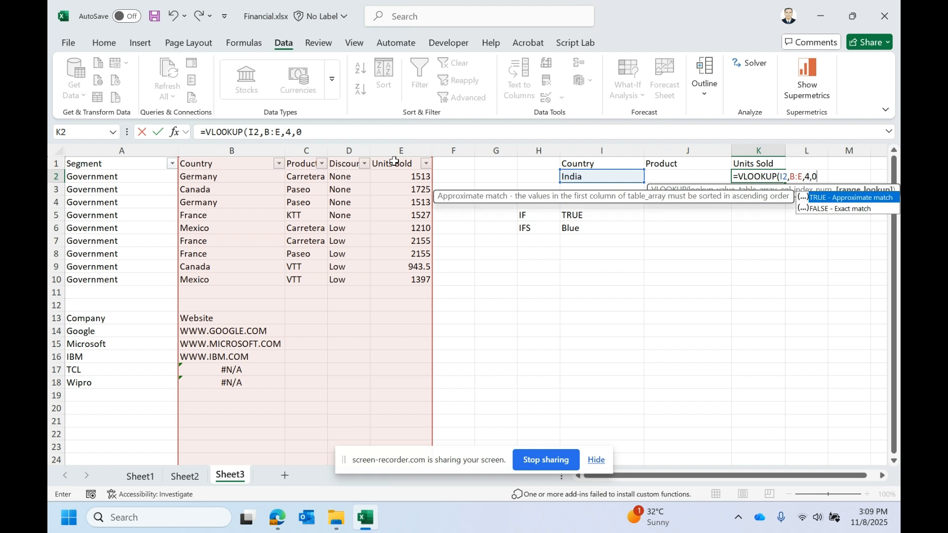
pyautogui.write(')')
pyautogui.press('Return')
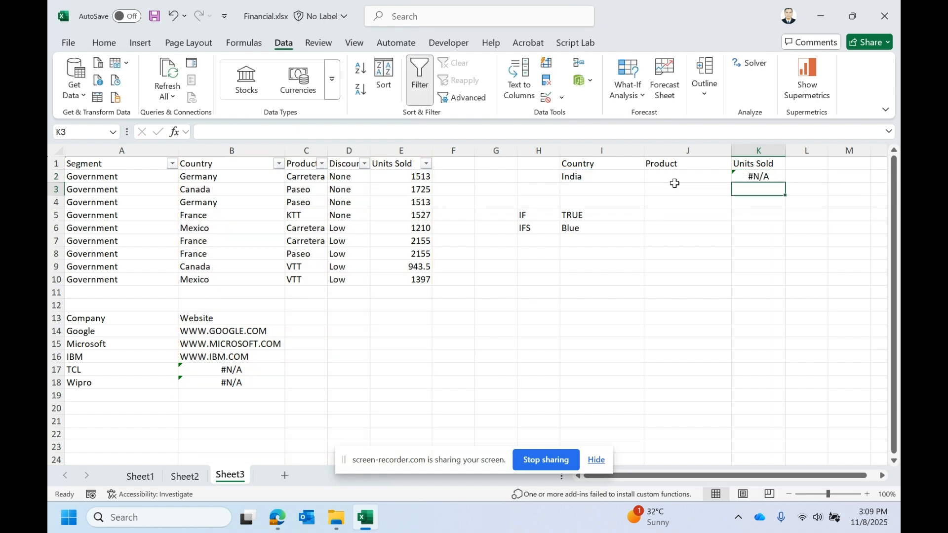
# - Copy Germany from B2 into I2 as the lookup value for K2's VLOOKUP
pyautogui.click(736, 178)
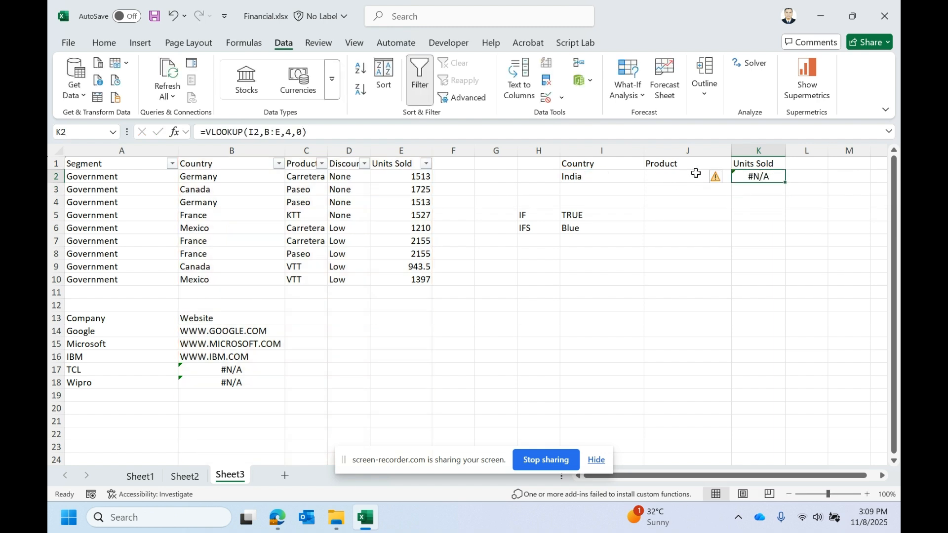
pyautogui.click(222, 187)
pyautogui.click(218, 177)
pyautogui.hotkey('ctrl', 'c')
pyautogui.click(607, 177)
pyautogui.hotkey('ctrl', 'v')
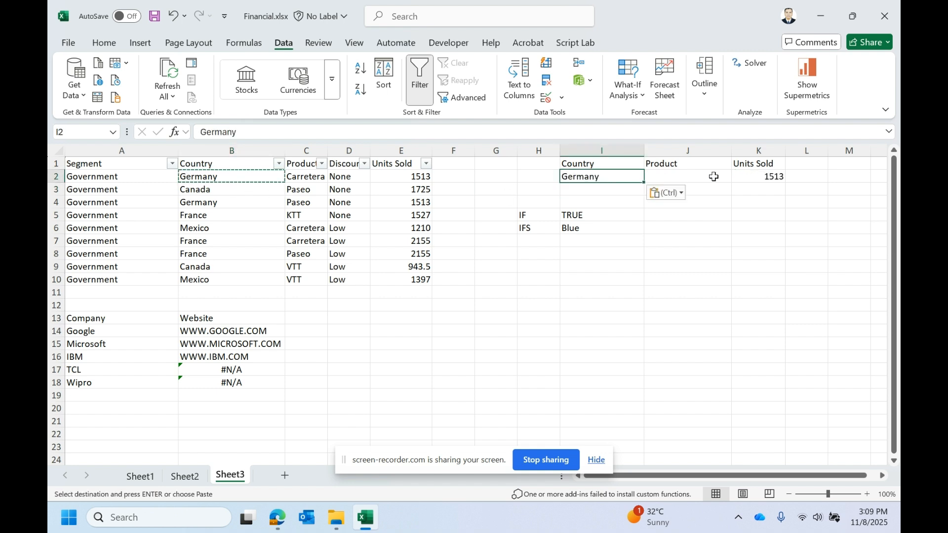
pyautogui.click(741, 176)
pyautogui.doubleClick(751, 176)
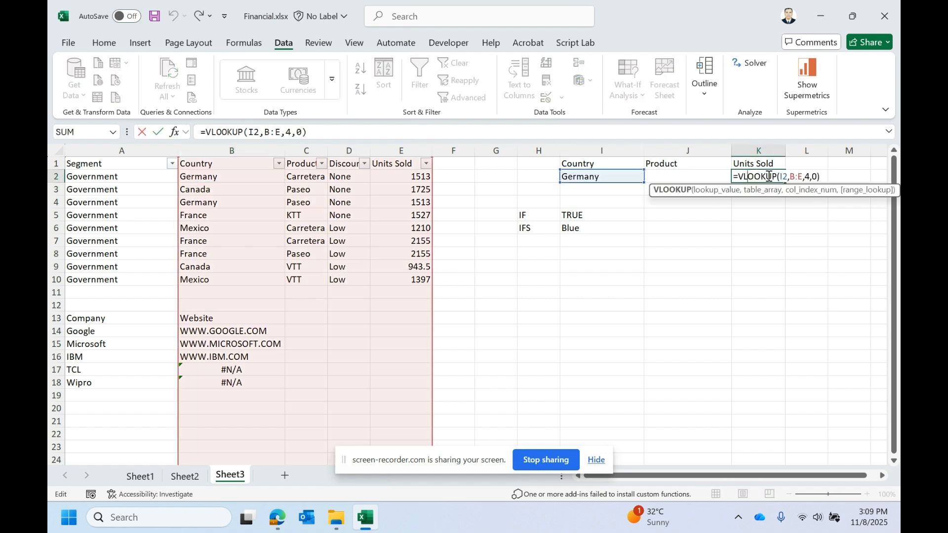
pyautogui.click(780, 176)
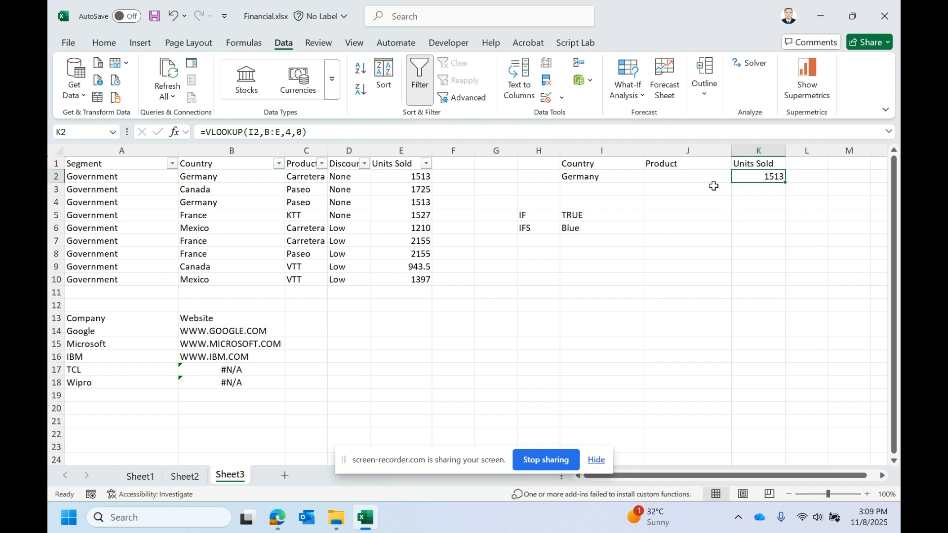
# - Copy I2's country value into I3
pyautogui.click(764, 187)
pyautogui.click(545, 178)
pyautogui.click(605, 178)
pyautogui.hotkey('ctrl', 'c')
pyautogui.click(615, 191)
pyautogui.hotkey('ctrl', 'v')
# - Start a VLOOKUP in K3 looking up I3 in the array CHOOSE({1,2},B:B,E:E)
pyautogui.click(779, 190)
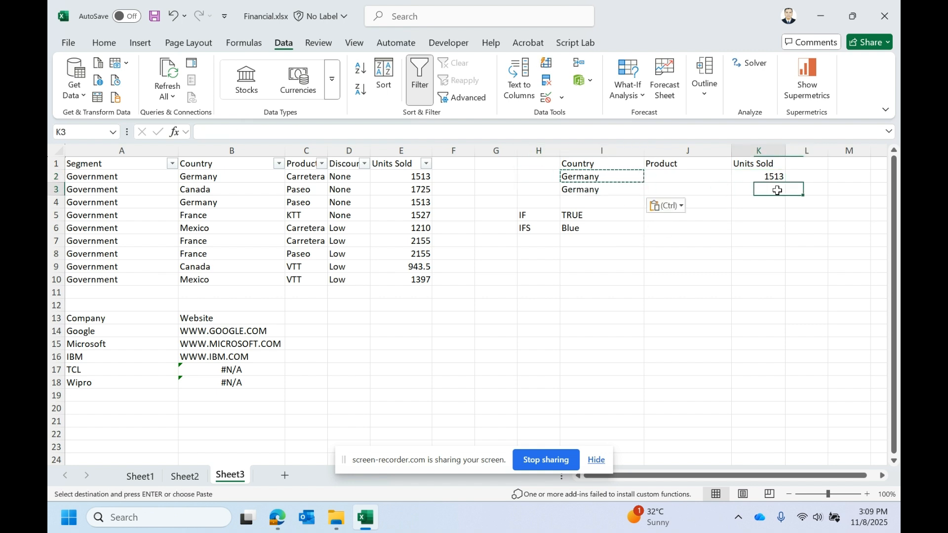
pyautogui.write('=VLO')
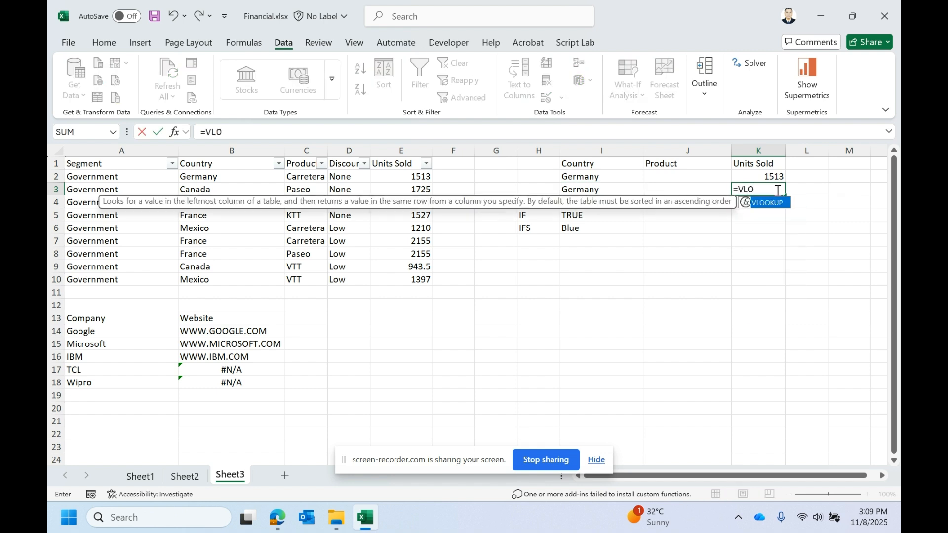
pyautogui.write('OKUP(')
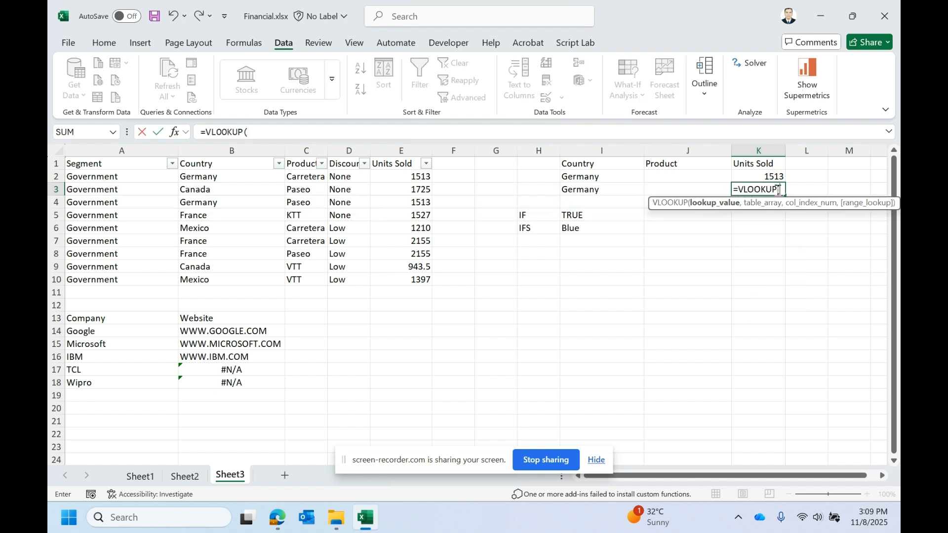
pyautogui.click(595, 190)
pyautogui.write(',')
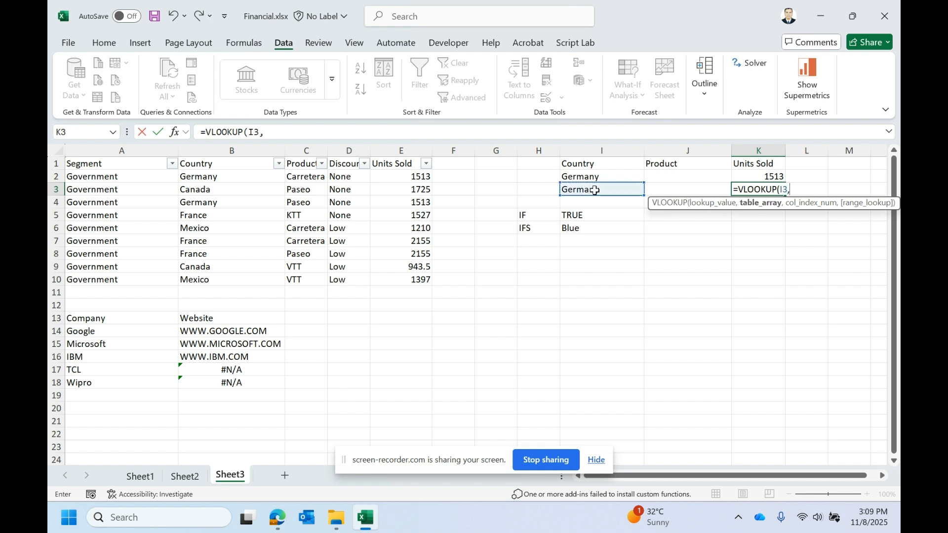
pyautogui.write('CHOOSE')
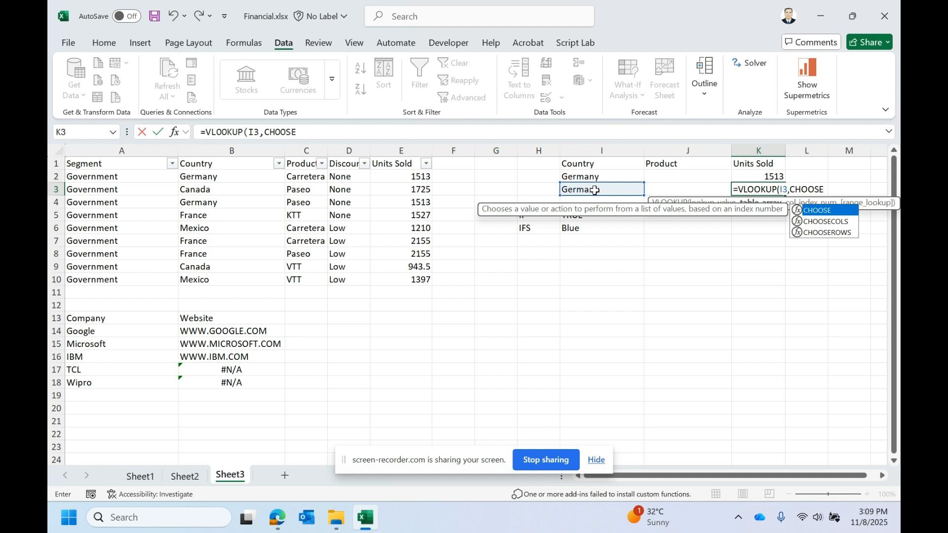
pyautogui.write('({1,2')
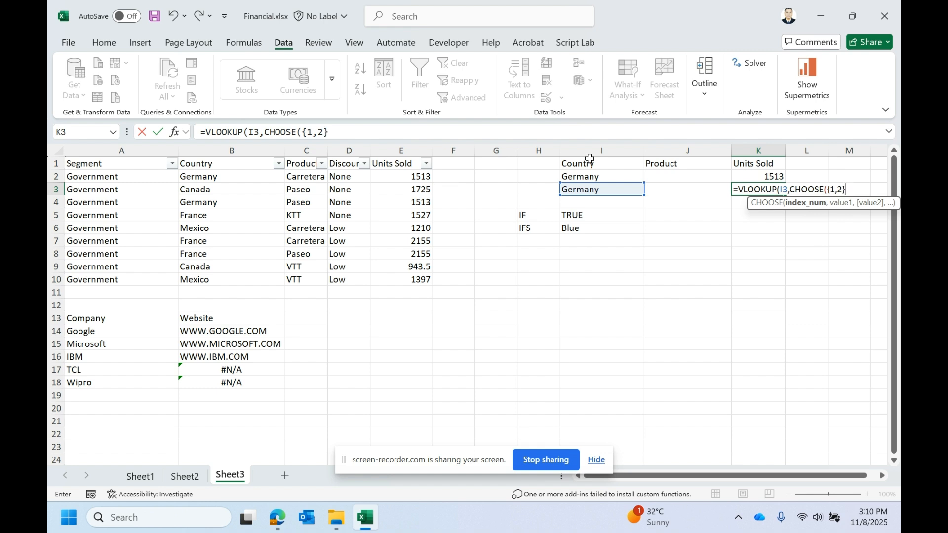
pyautogui.click(839, 189)
pyautogui.write(',')
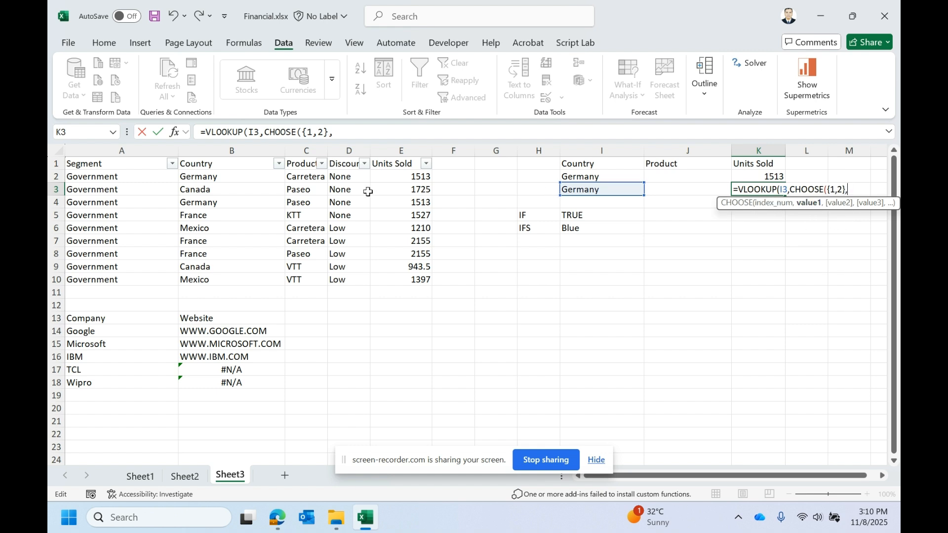
pyautogui.click(223, 143)
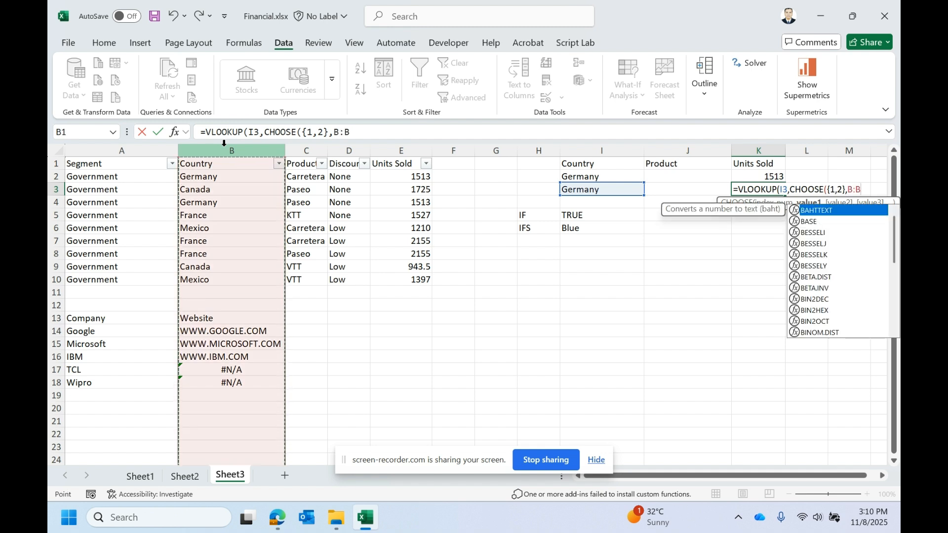
pyautogui.write(',')
pyautogui.click(398, 150)
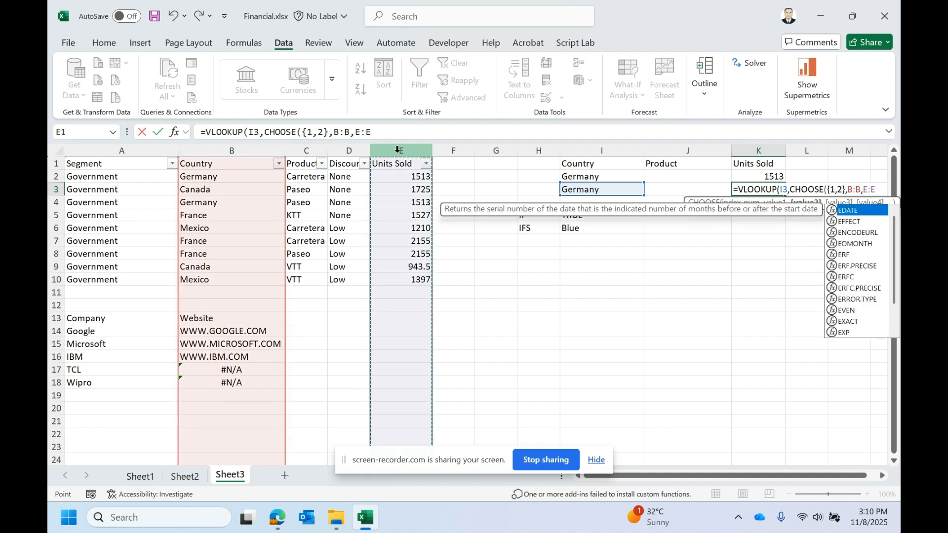
pyautogui.write(')')
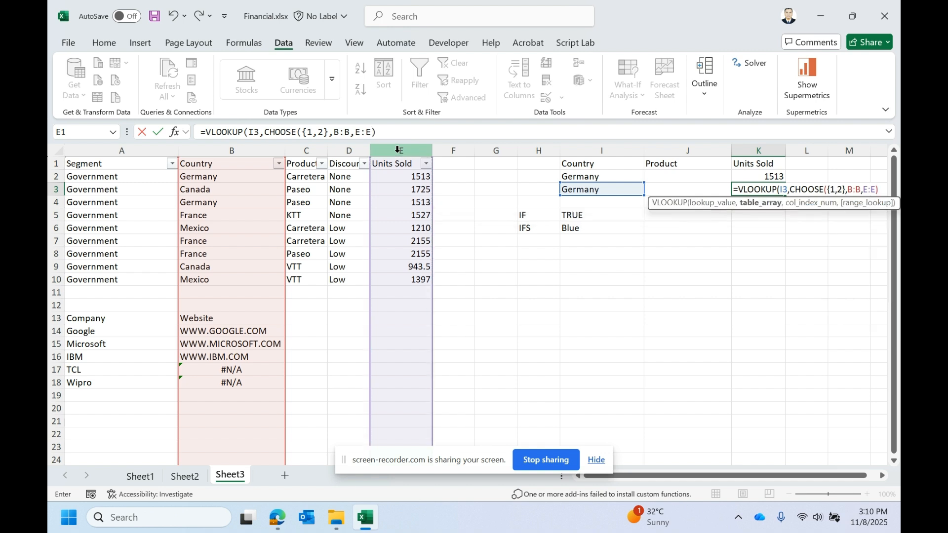
pyautogui.write(',')
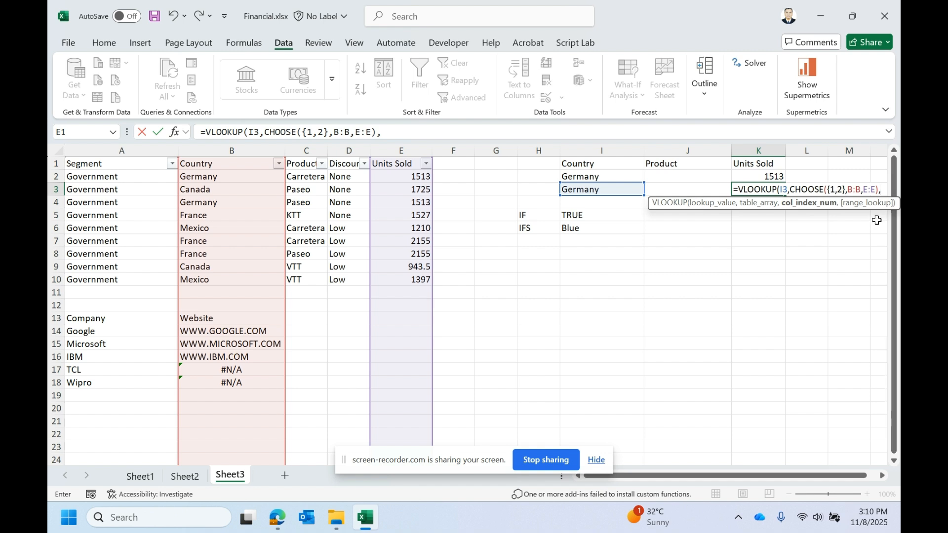
# - Finish K3's formula with column index 2 and exact match 0, and enter it
pyautogui.click(840, 191)
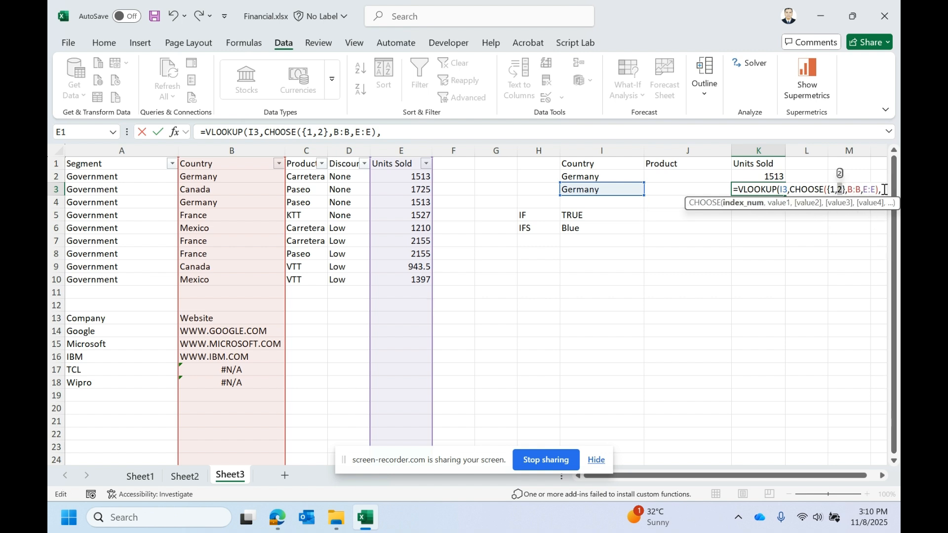
pyautogui.click(883, 190)
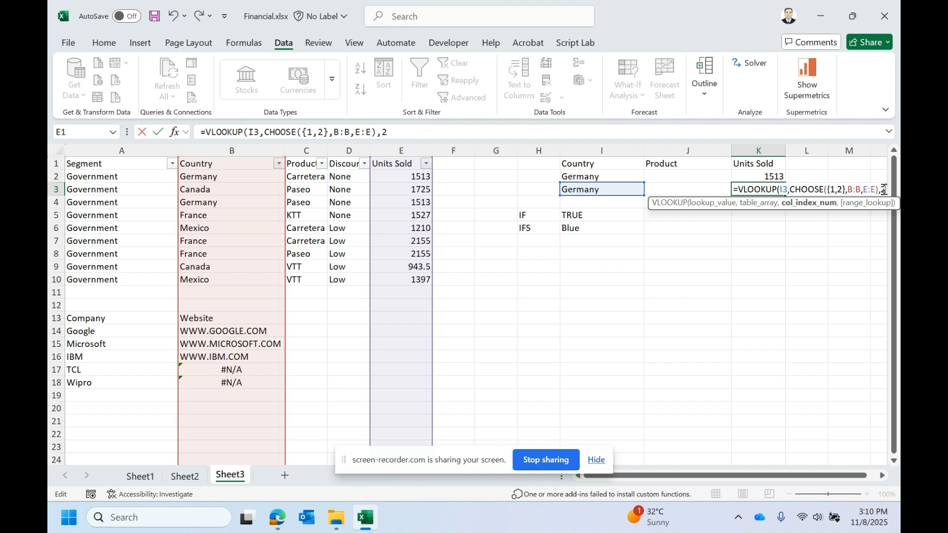
pyautogui.write(',0)')
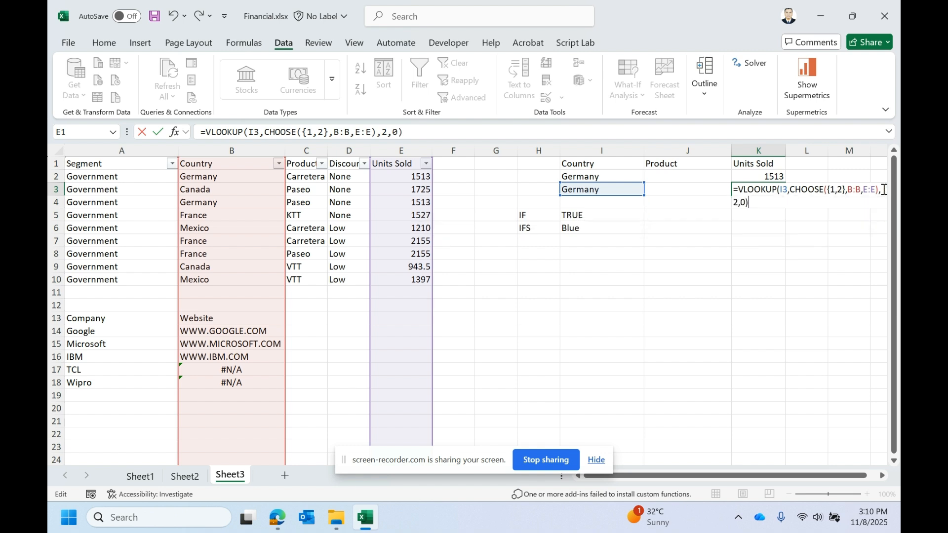
pyautogui.press('Return')
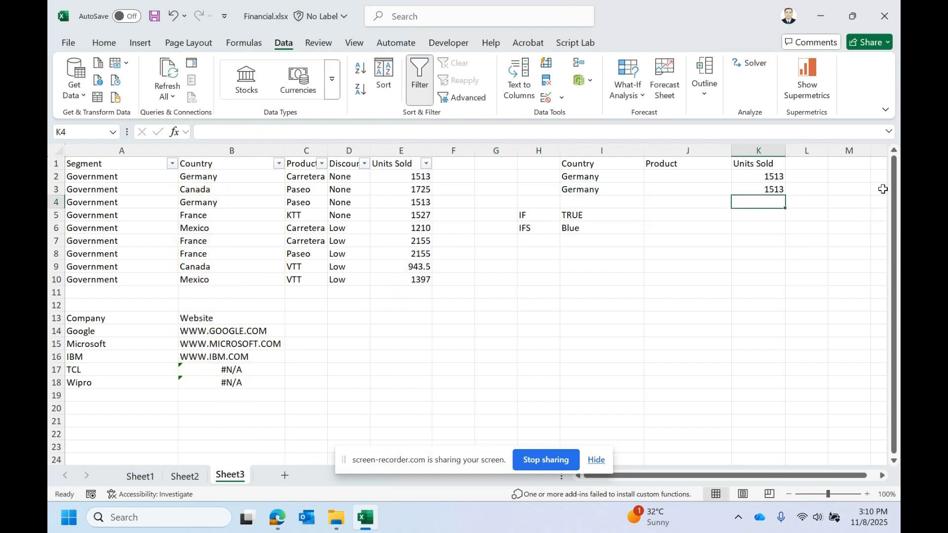
# - Review K3's VLOOKUP with CHOOSE formula in the formula bar without changing it
pyautogui.click(770, 189)
pyautogui.click(298, 132)
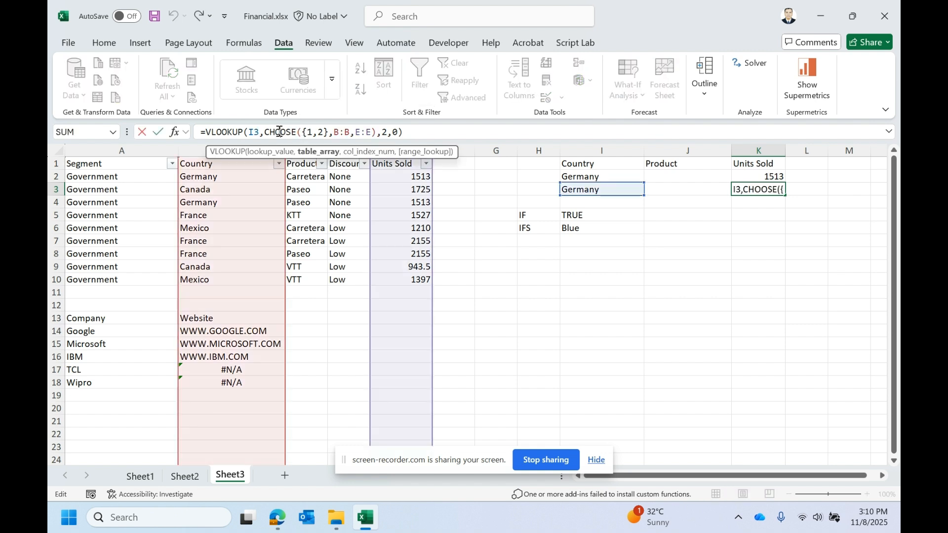
pyautogui.press('Escape')
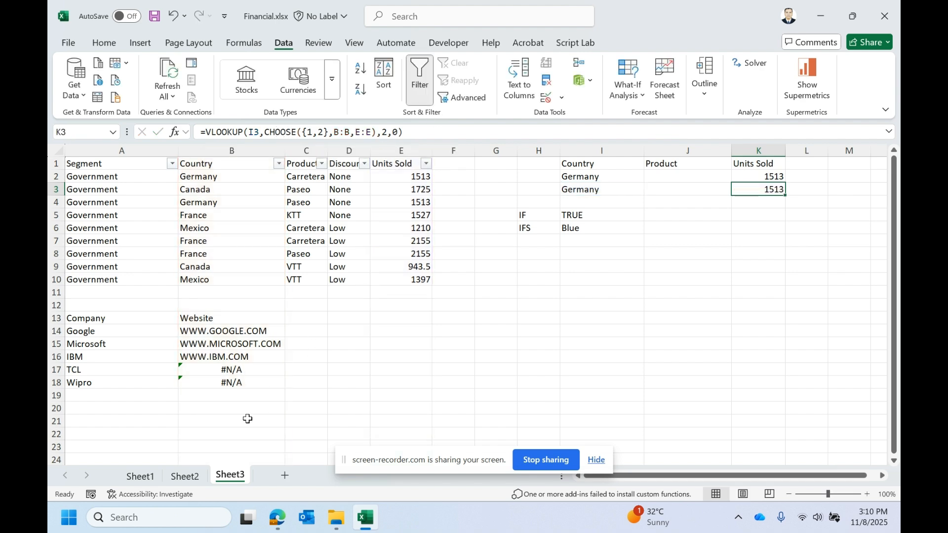
# - Switch to Sheet2 and select the function names ISBLANK through XOR in A11:A21
pyautogui.click(185, 475)
pyautogui.moveTo(91, 267); pyautogui.dragTo(85, 397)
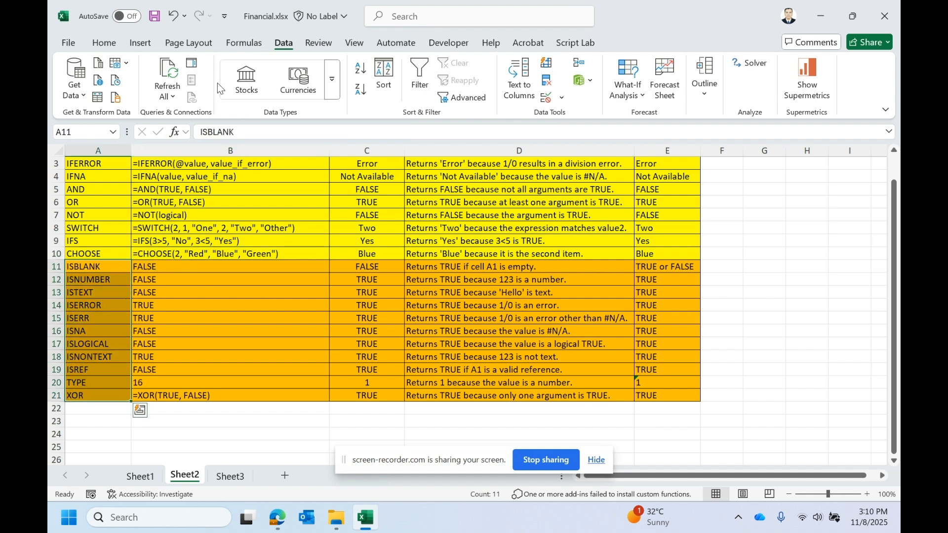
# - Browse the Logical, Text, Date & Time, Lookup & Reference and More Functions categories of the function library
pyautogui.click(244, 43)
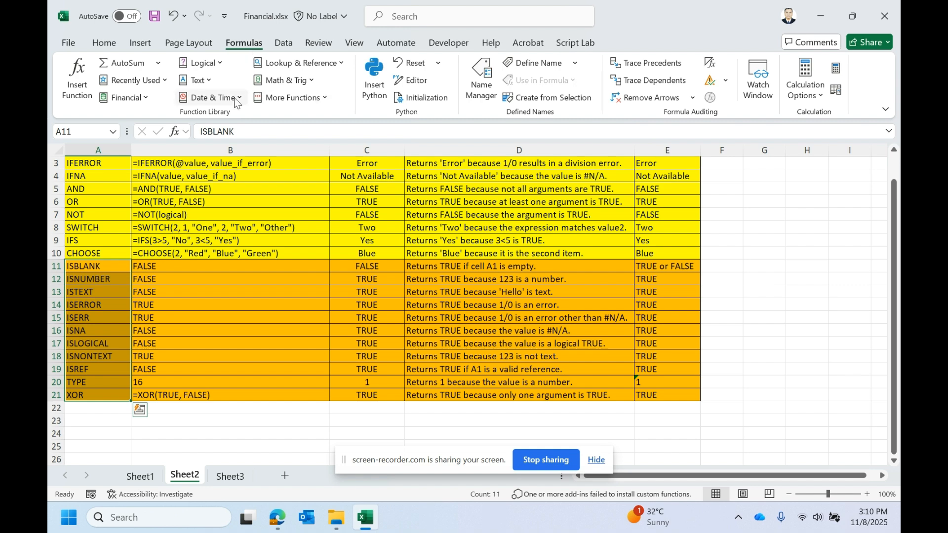
pyautogui.click(214, 83)
pyautogui.click(202, 63)
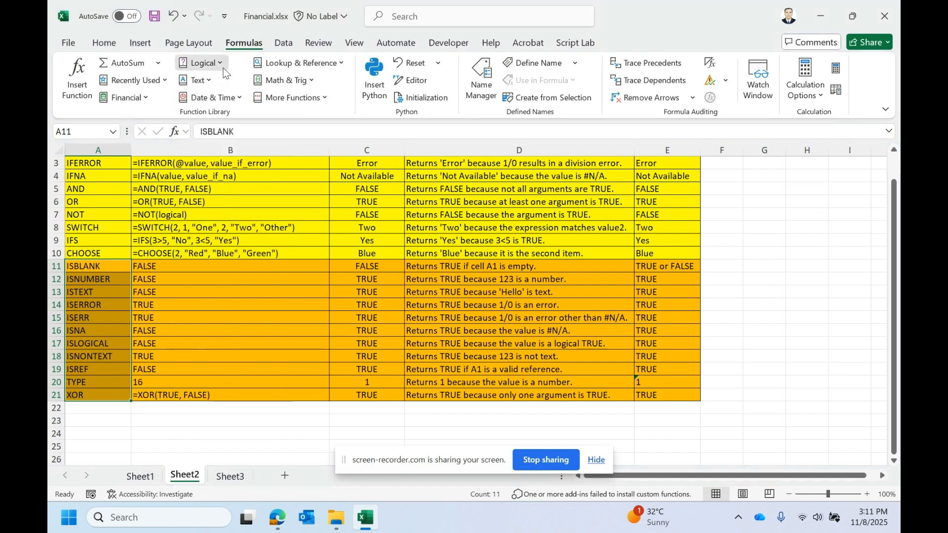
pyautogui.press('Escape')
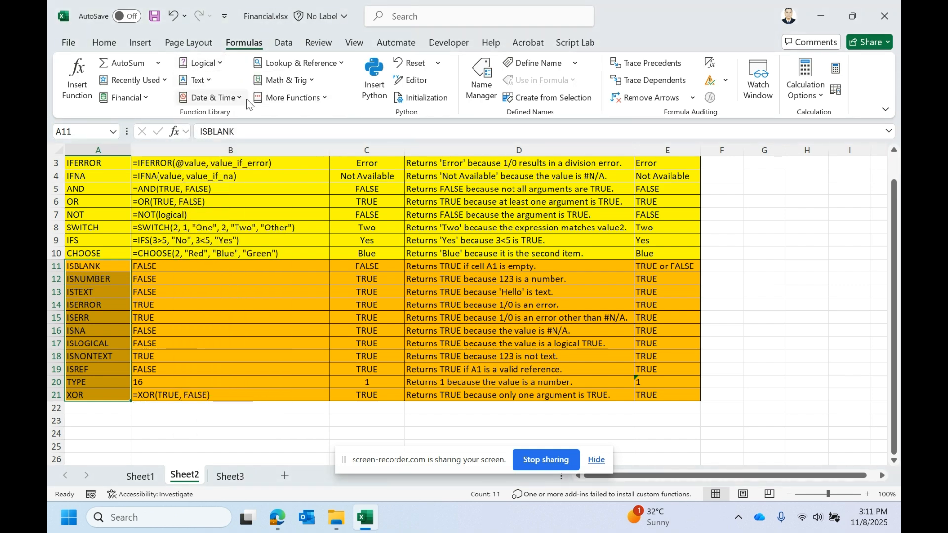
pyautogui.click(212, 98)
pyautogui.click(298, 63)
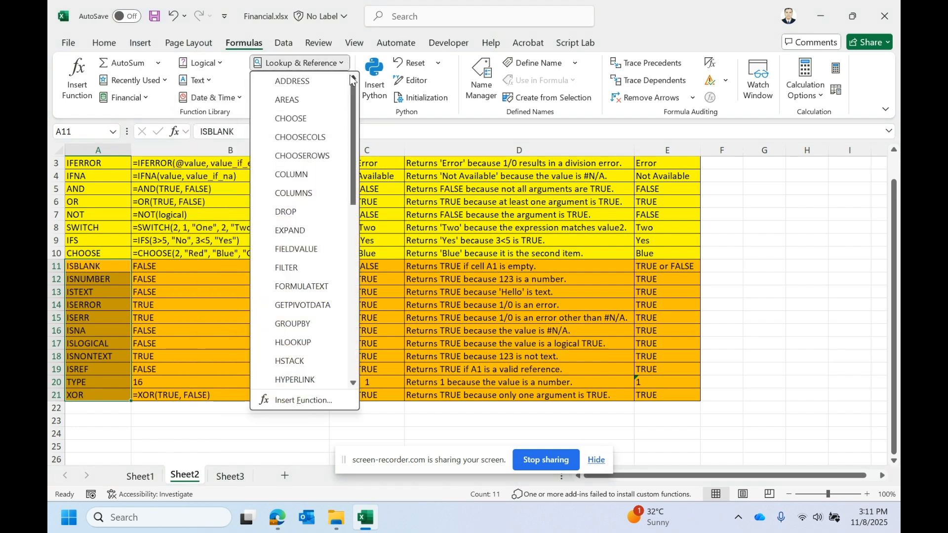
pyautogui.press('Escape')
pyautogui.click(284, 80)
pyautogui.press('Escape')
pyautogui.click(291, 98)
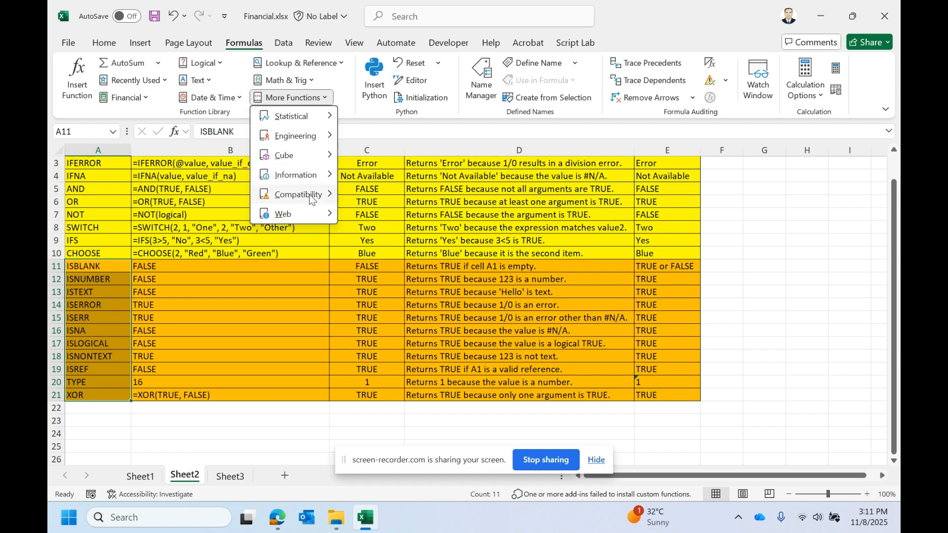
pyautogui.click(432, 273)
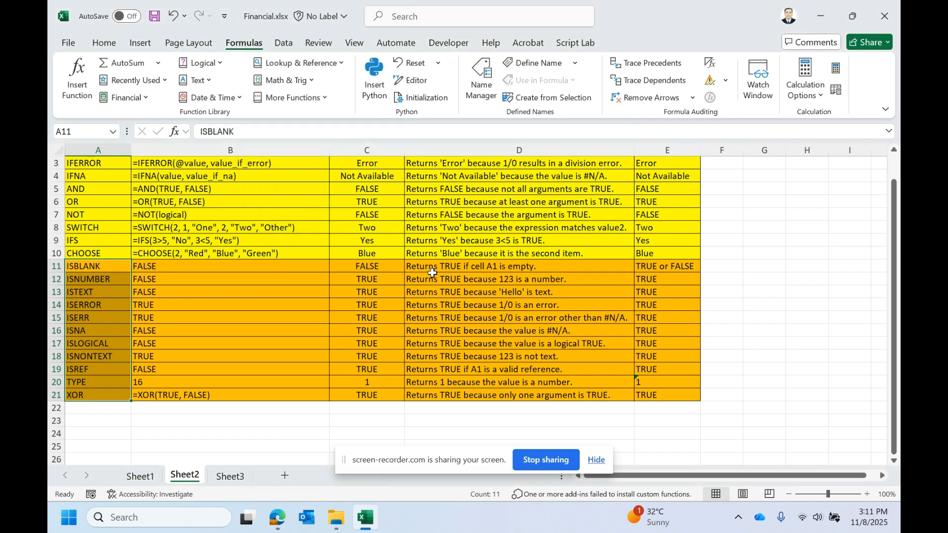